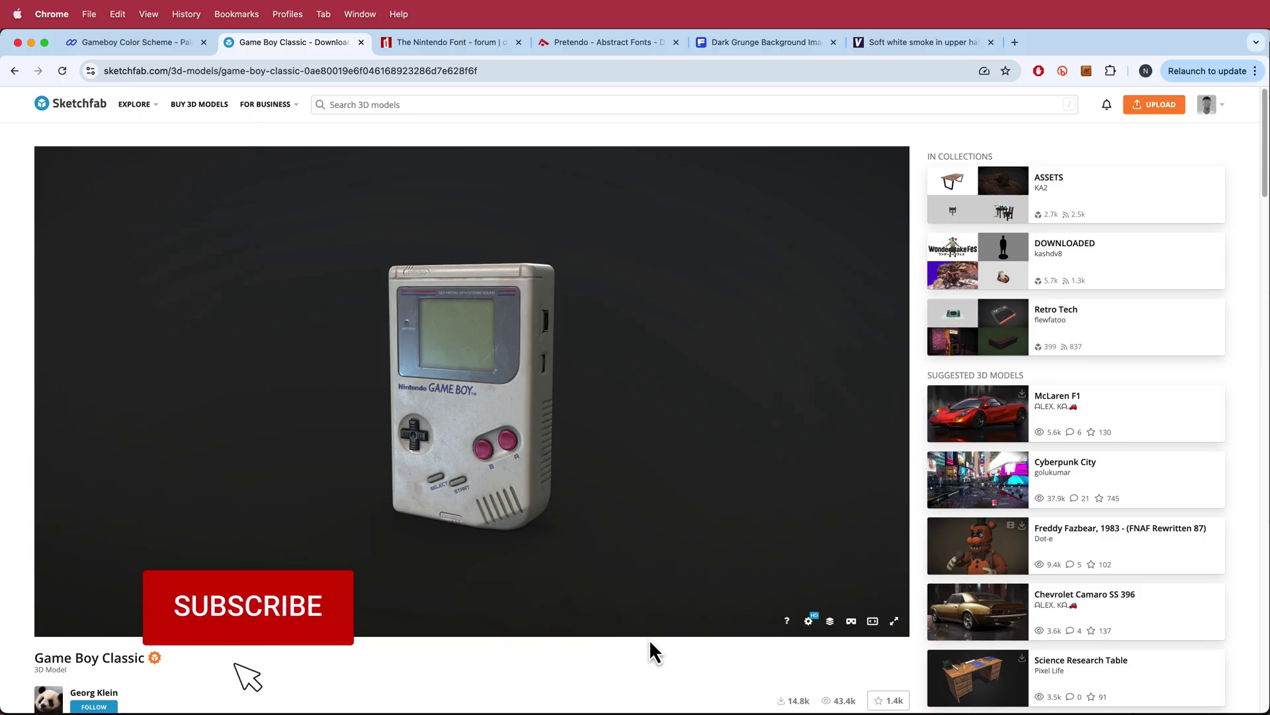
scroll(609, 658, down, 3)
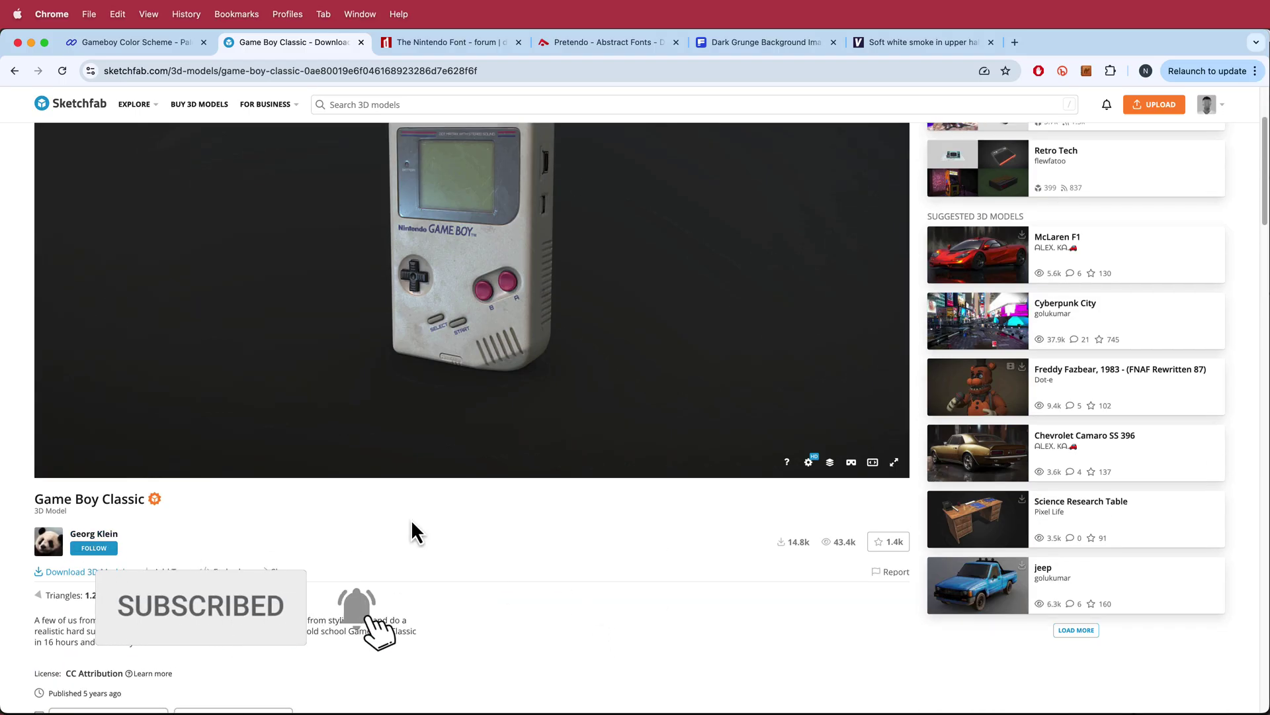
scroll(577, 531, up, 3)
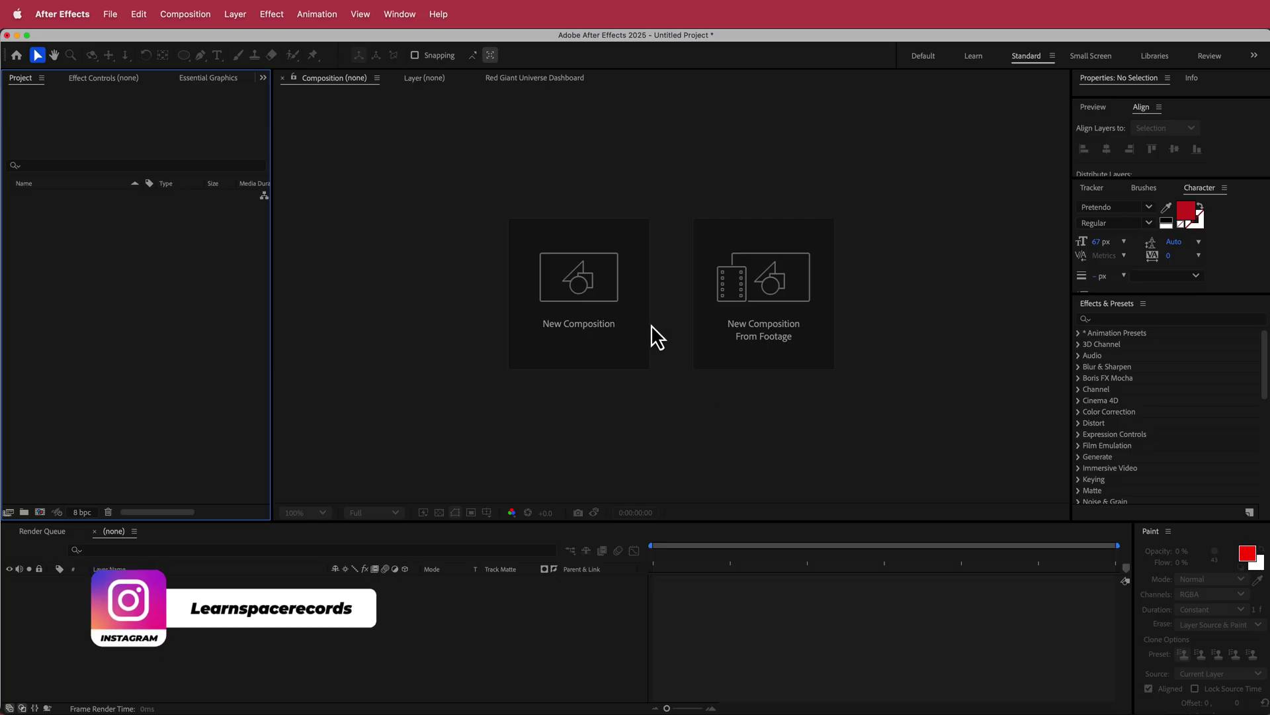
Create a new 1920 x 1080 composition named Comp 1 at 30 frames per second with a 15-second duration.
click(627, 324)
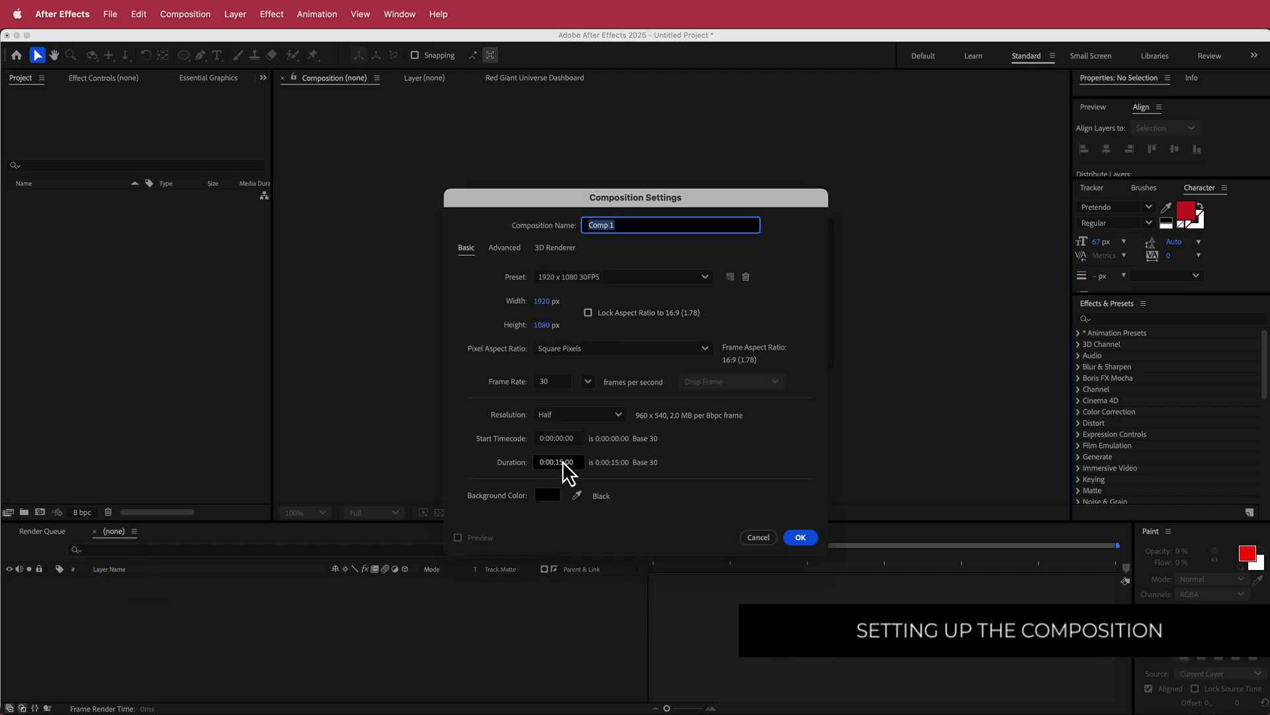
click(801, 537)
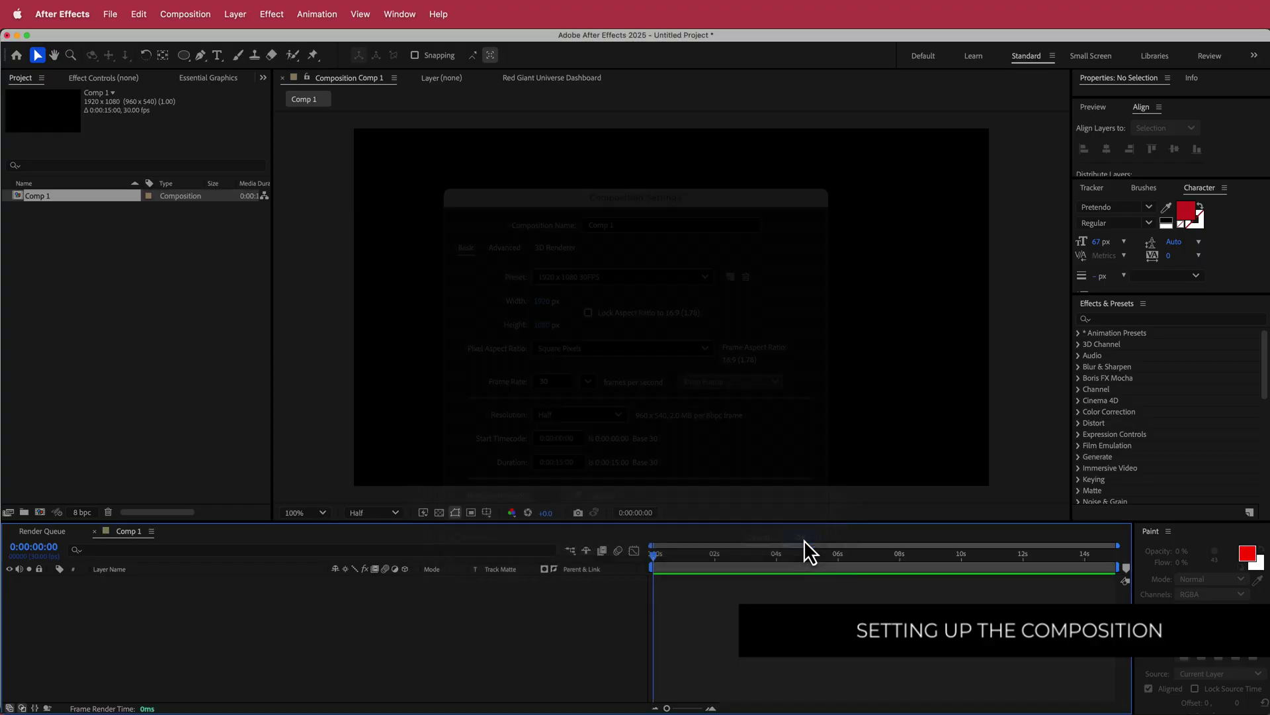
Import game_boy_classic.glb into the project and add it to Comp 1, accepting its model settings.
right_click(86, 237)
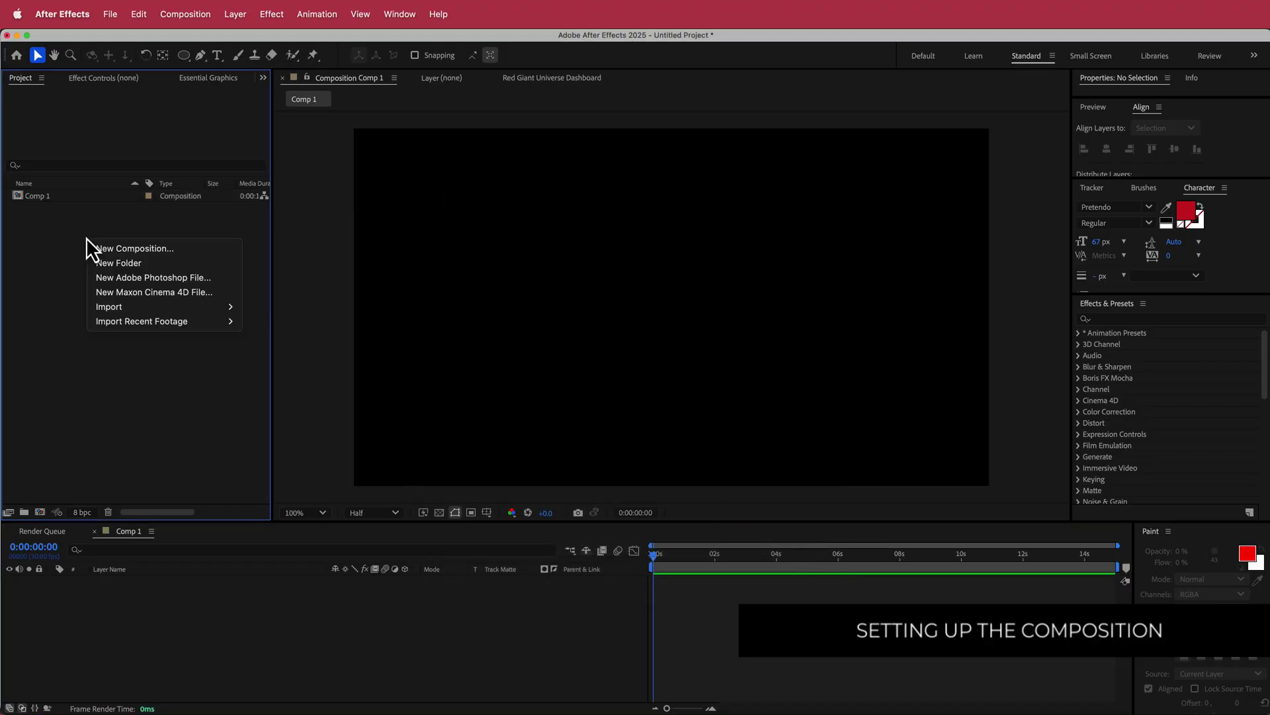
mouse_move(161, 304)
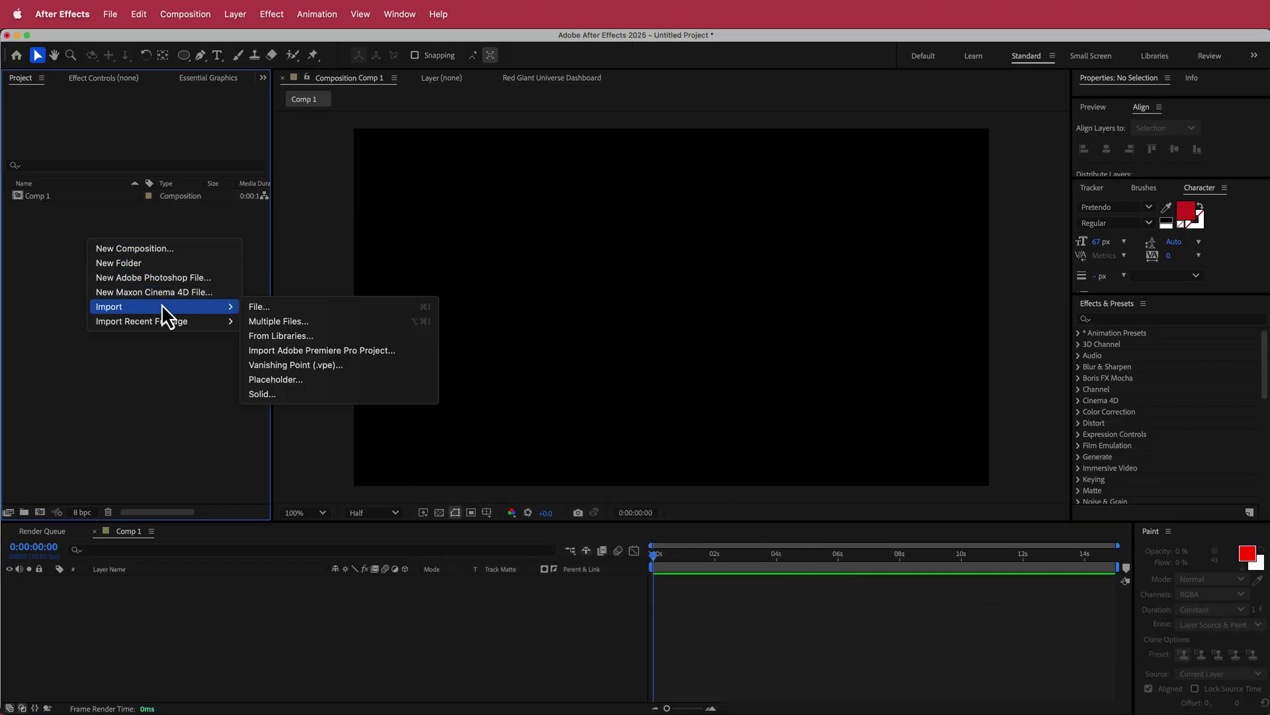
click(273, 307)
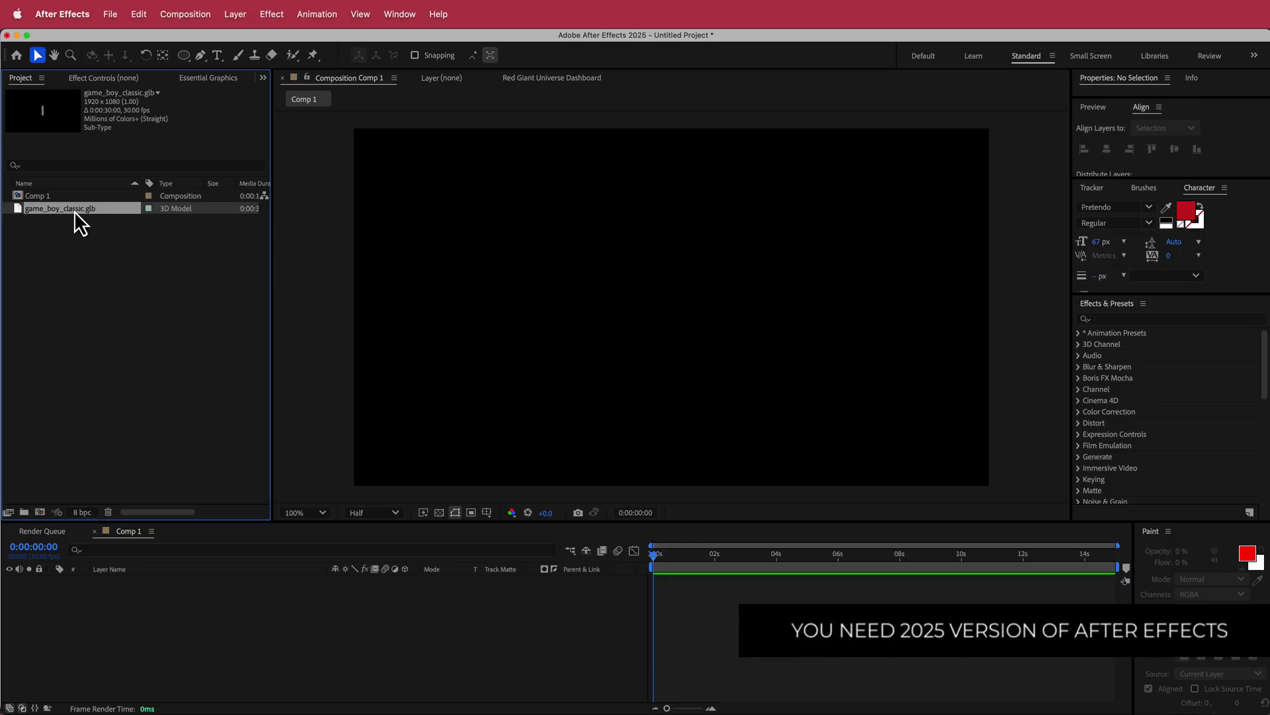
drag(74, 211, 260, 625)
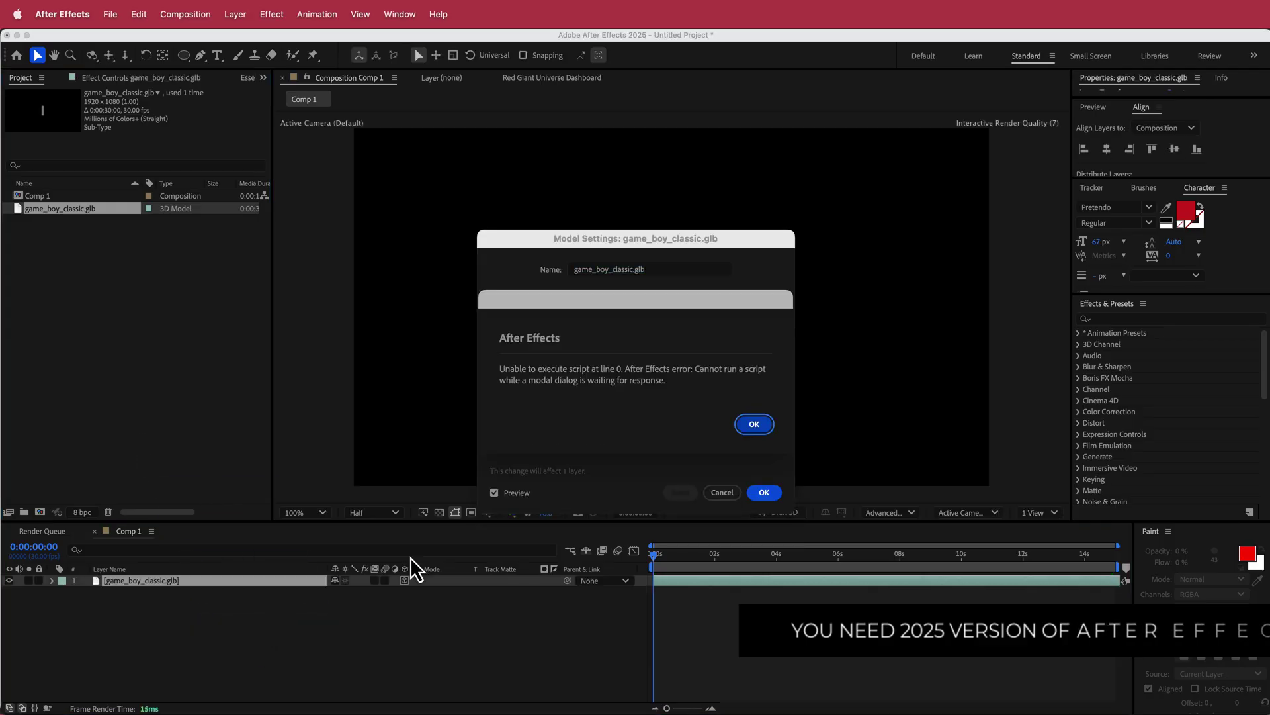
click(764, 491)
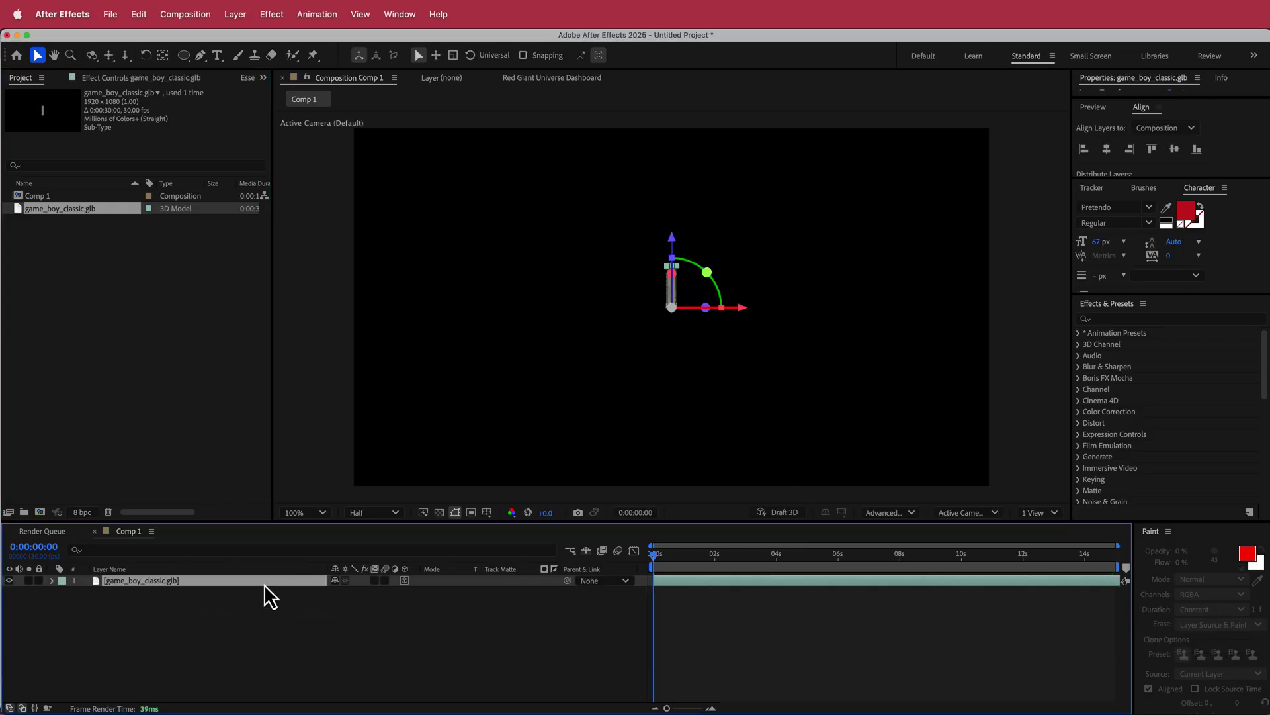
Set the Game Boy model layer's scale to 0.6%.
key(s)
click(355, 592)
text(0.6)
key(Return)
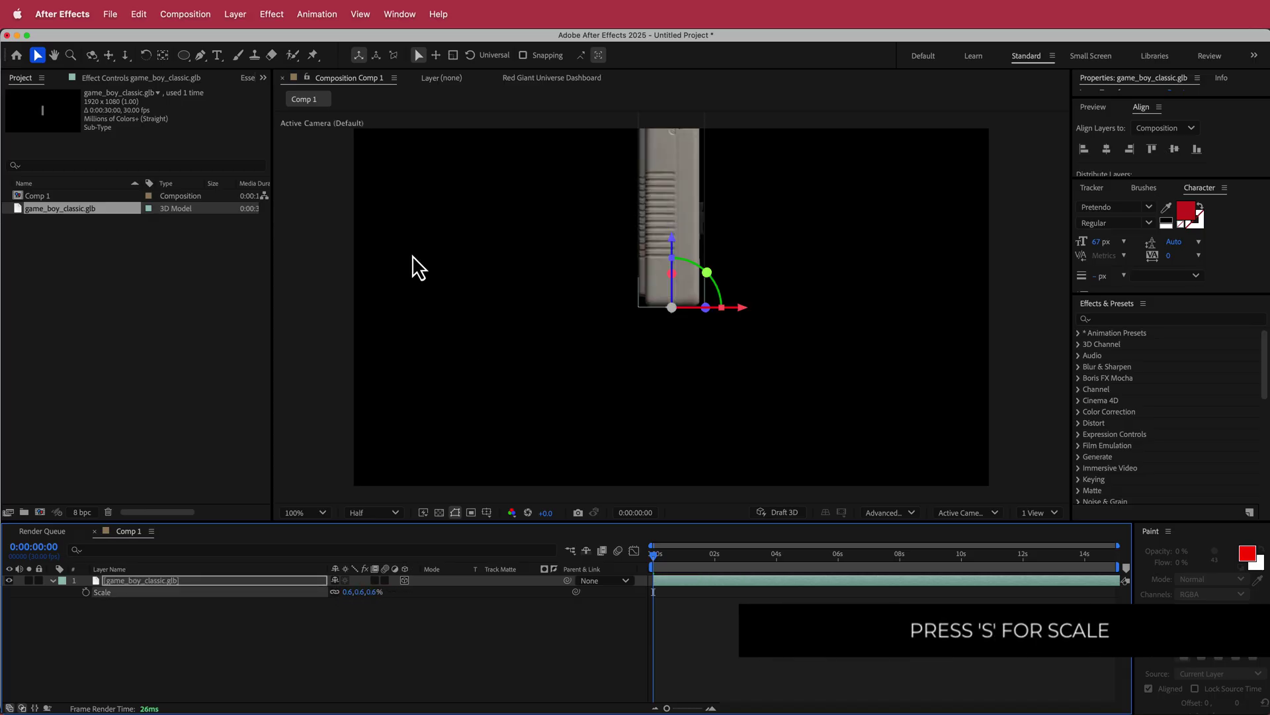
Centre the Game Boy model's anchor point and set the model's Y position to 526.1.
click(164, 57)
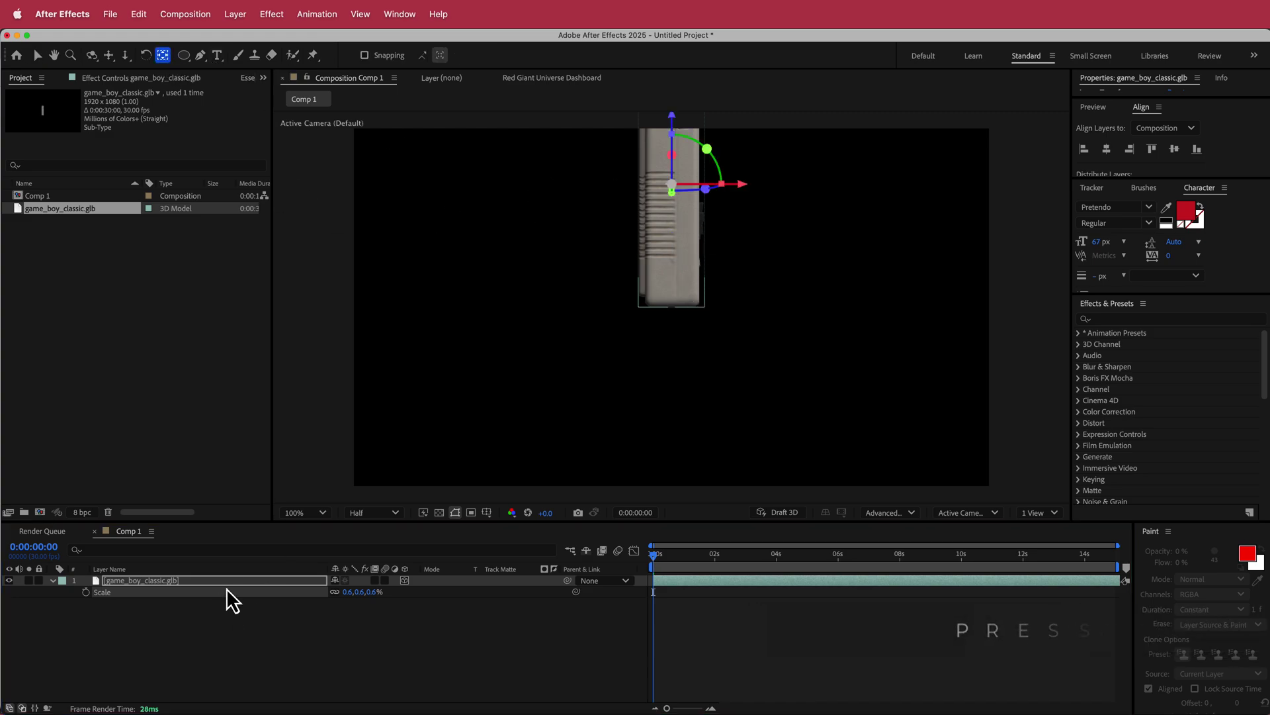
key(p)
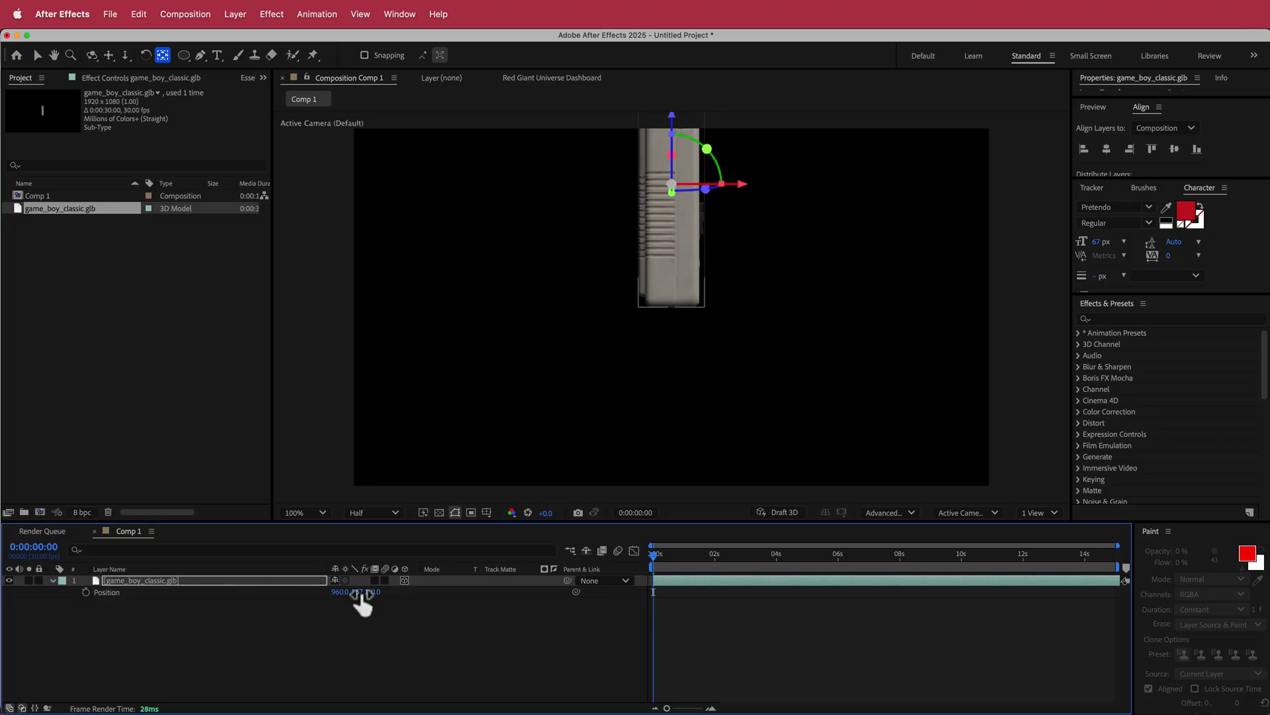
drag(358, 591, 599, 591)
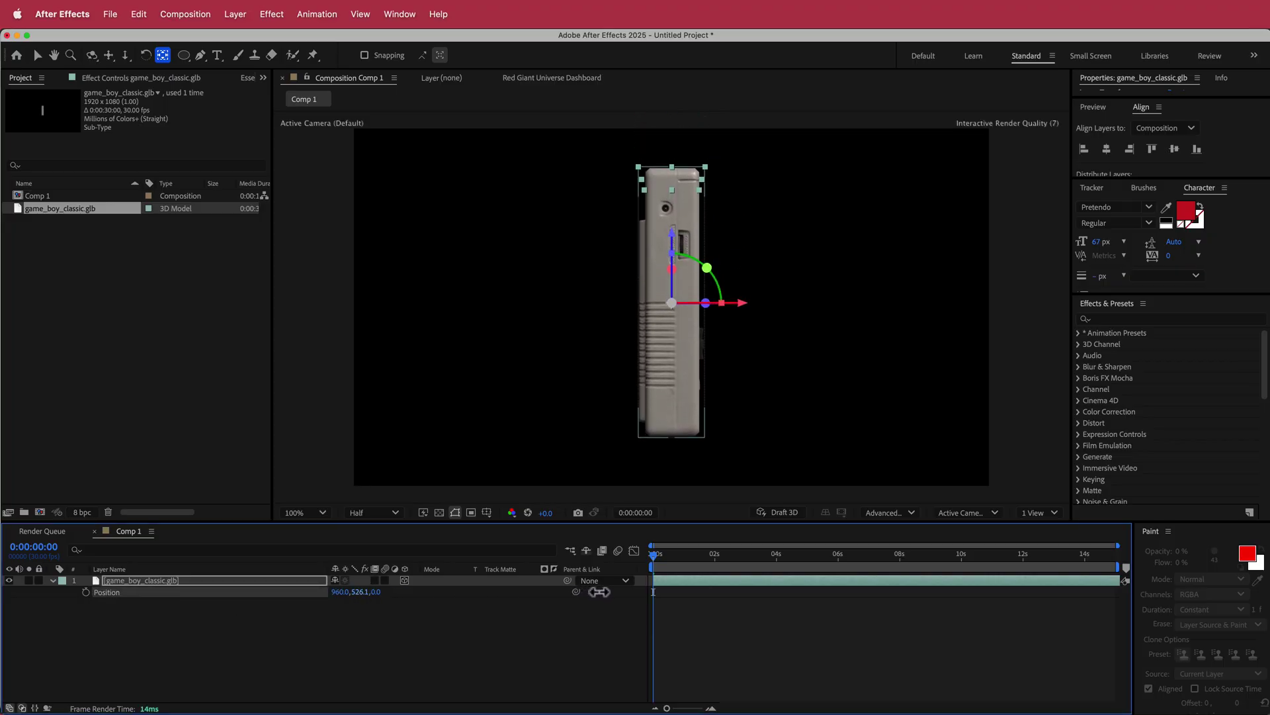
Set the Game Boy model's Z Rotation to 90° so its front faces the camera.
key(r)
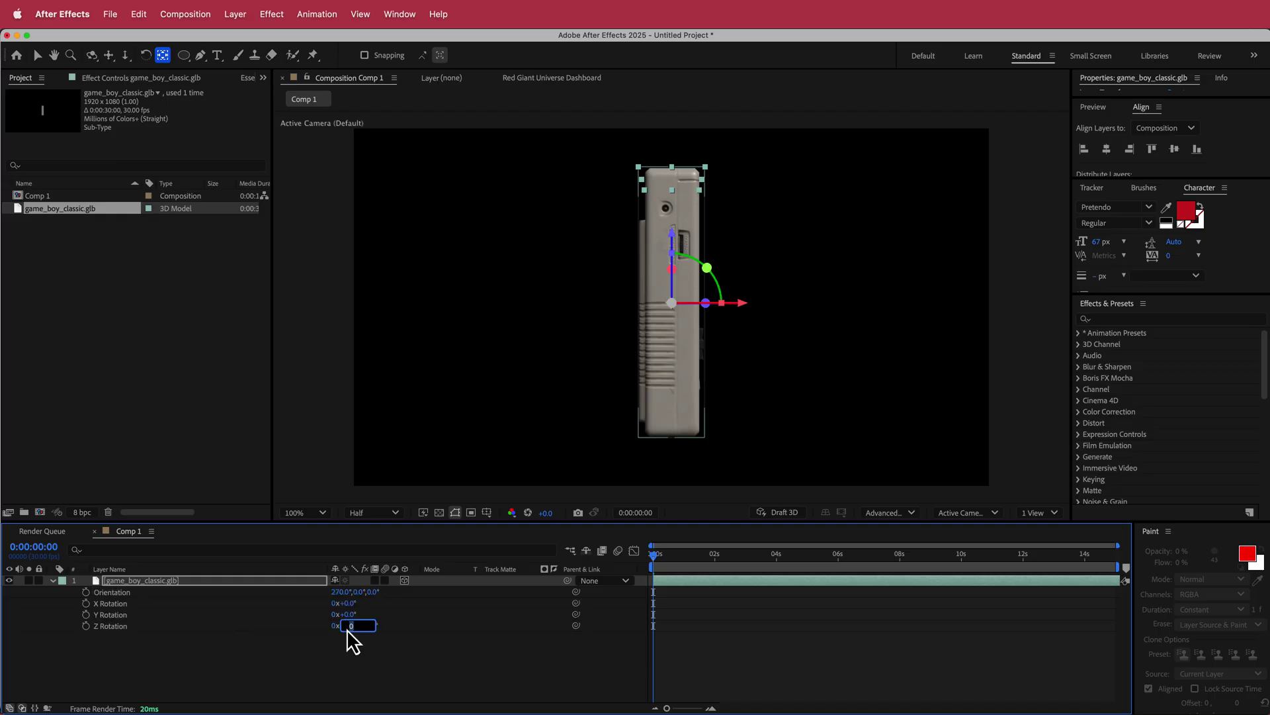
key(Return)
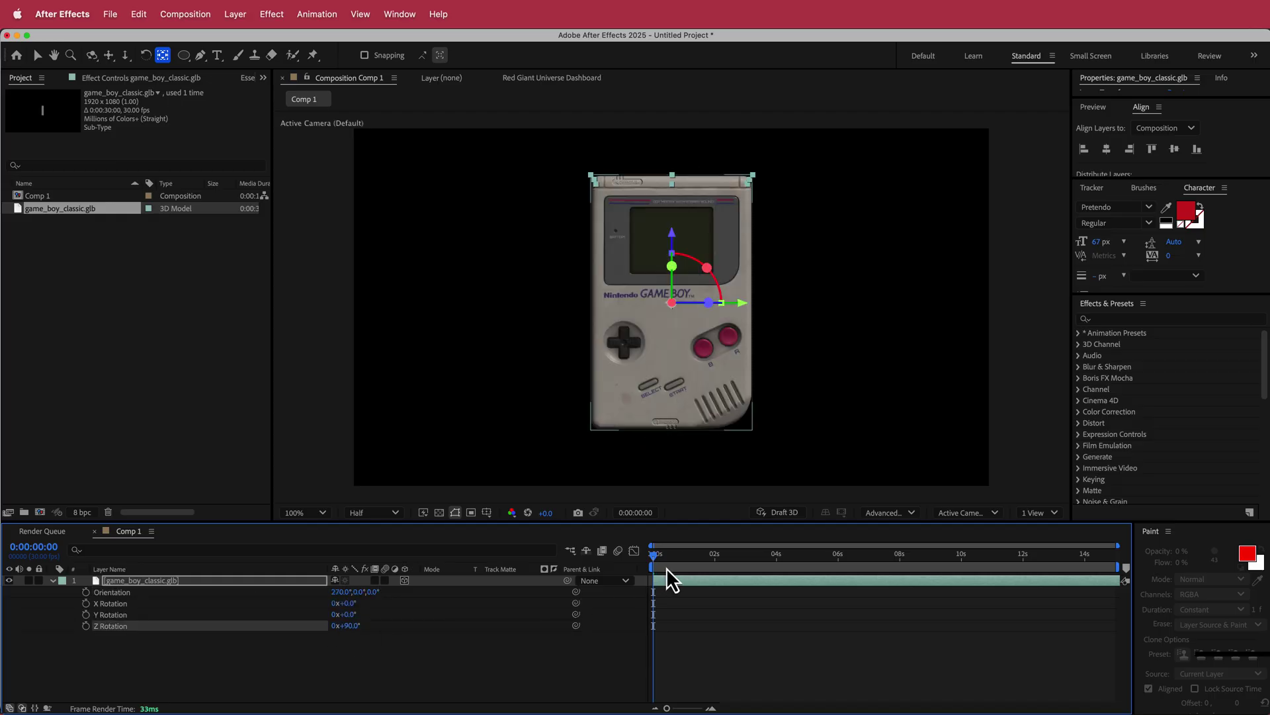
drag(348, 625, 414, 626)
key(super+z)
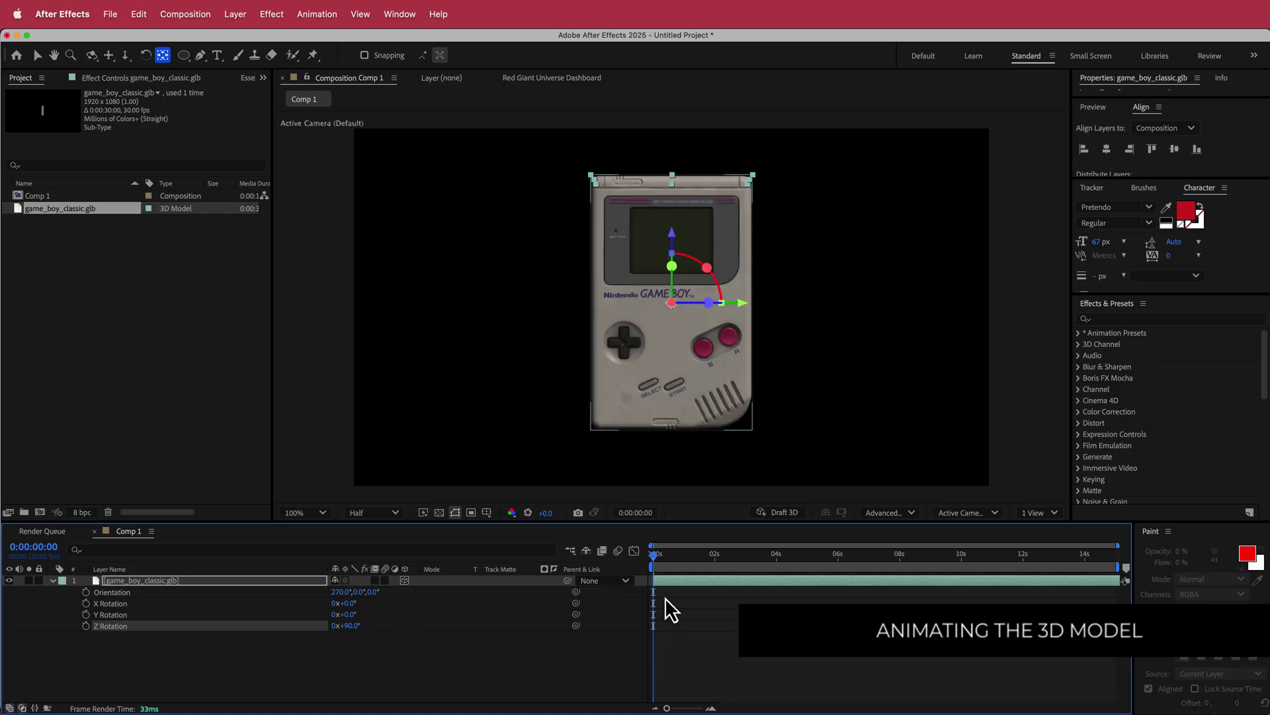
Keyframe the model's Z Rotation from 0x+90° at 0:00:00:00 to 1x+90° at 0:00:14:29, and preview the spin.
click(86, 626)
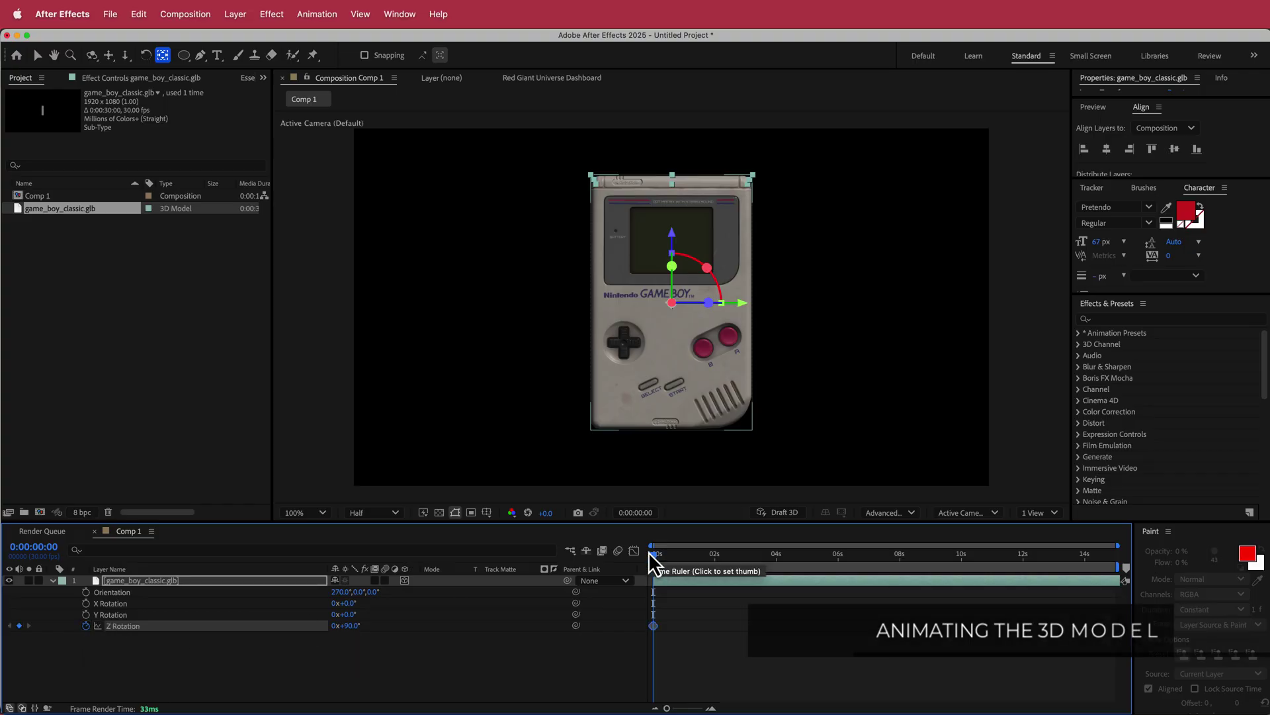
drag(657, 559, 1162, 575)
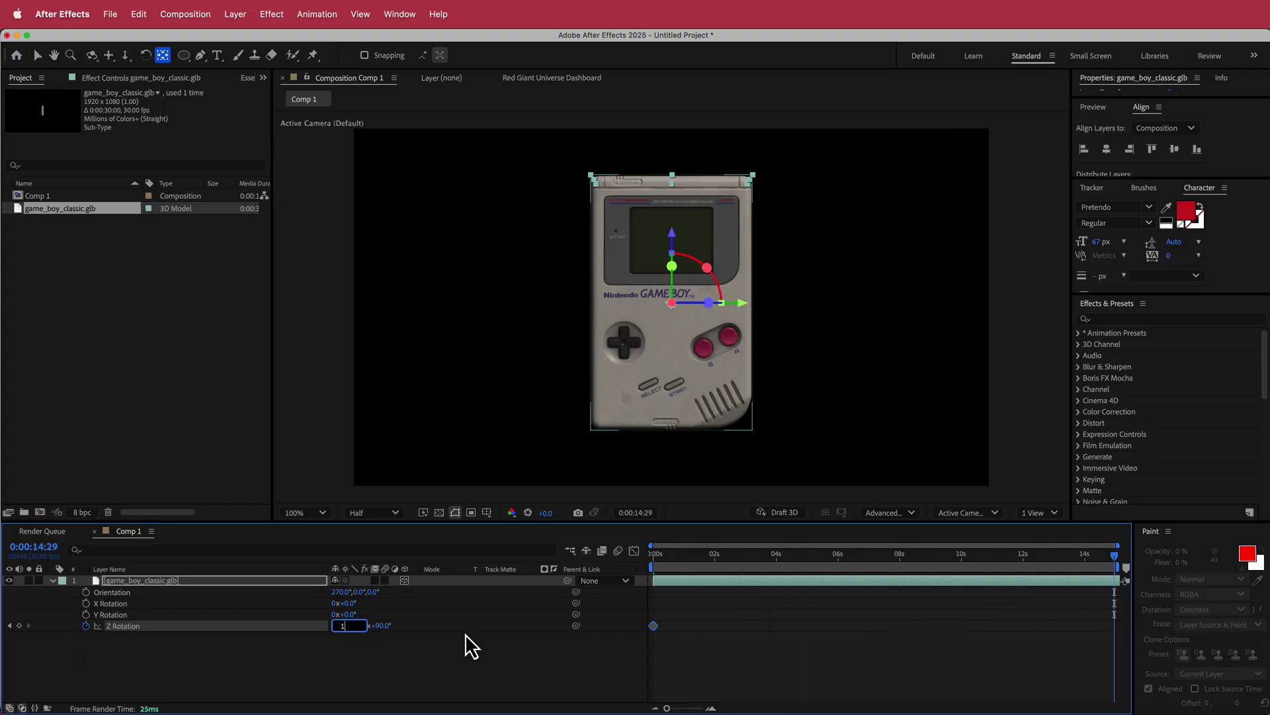
key(Return)
drag(1118, 558, 725, 559)
key(Home)
key(space)
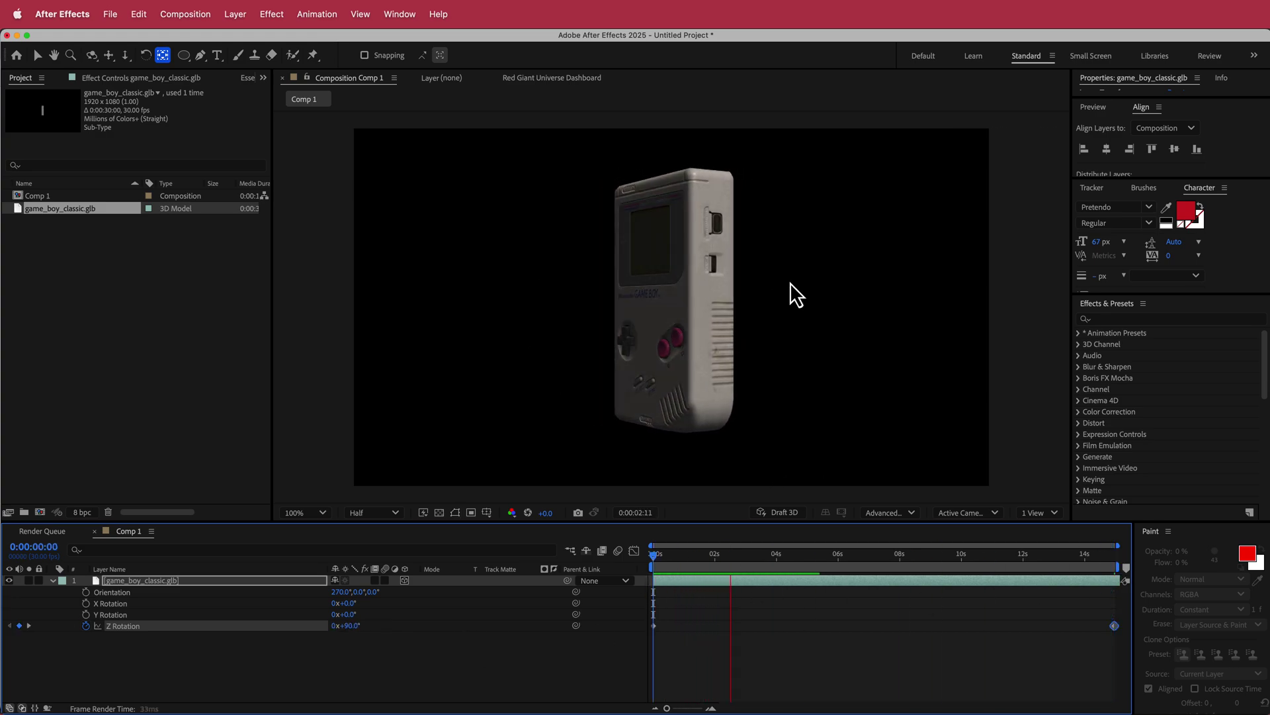
key(space)
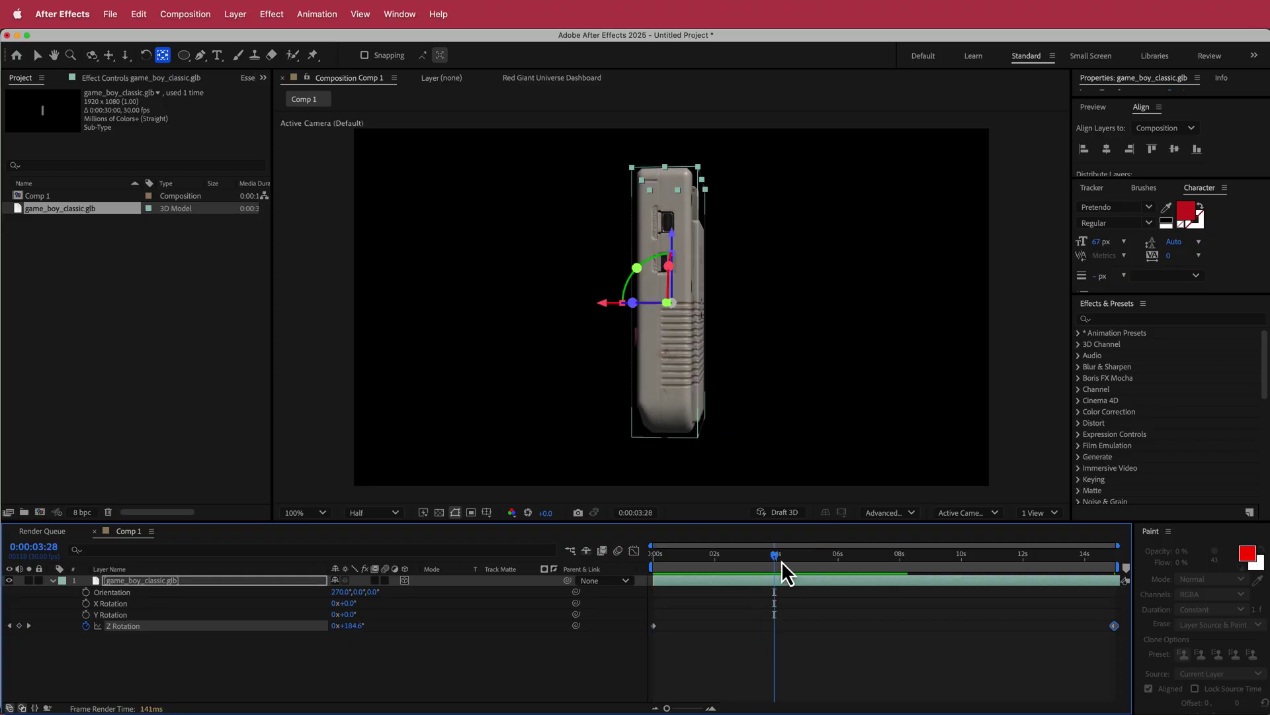
drag(775, 556, 562, 561)
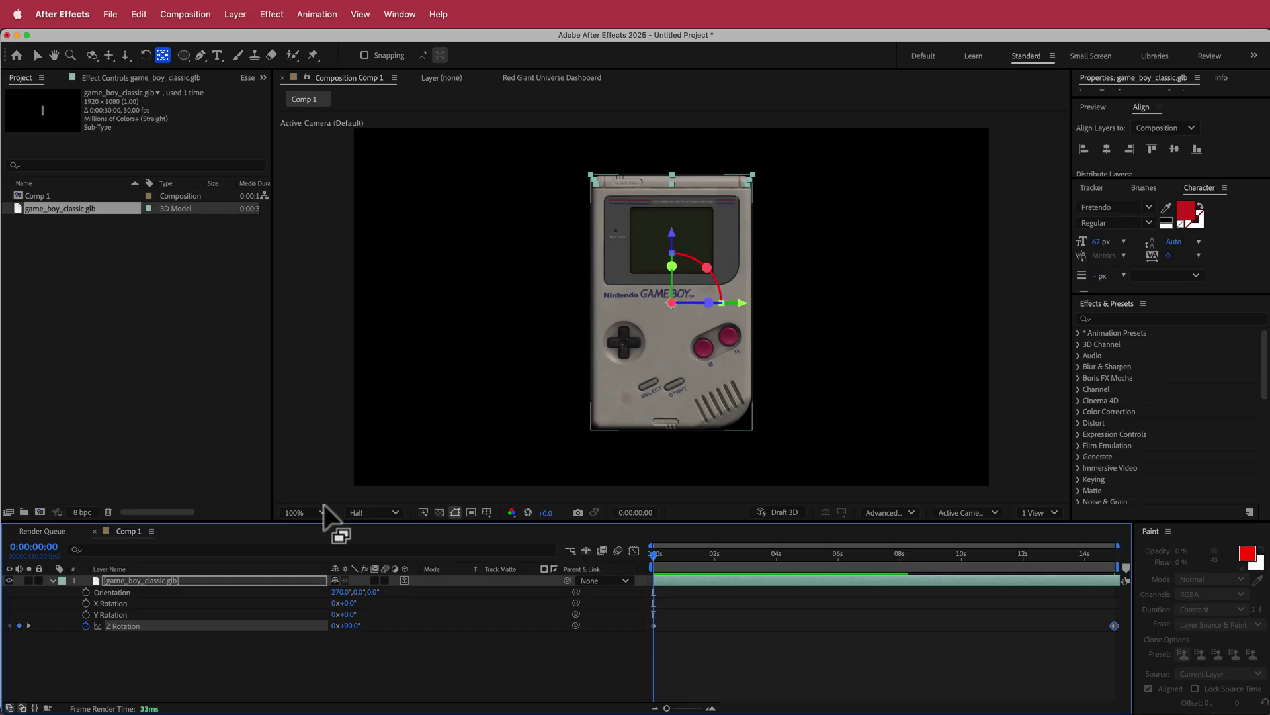
Create a new text layer in Comp 1 and consult the Gameboy Color Scheme page in Chrome for its red.
right_click(494, 581)
mouse_move(537, 595)
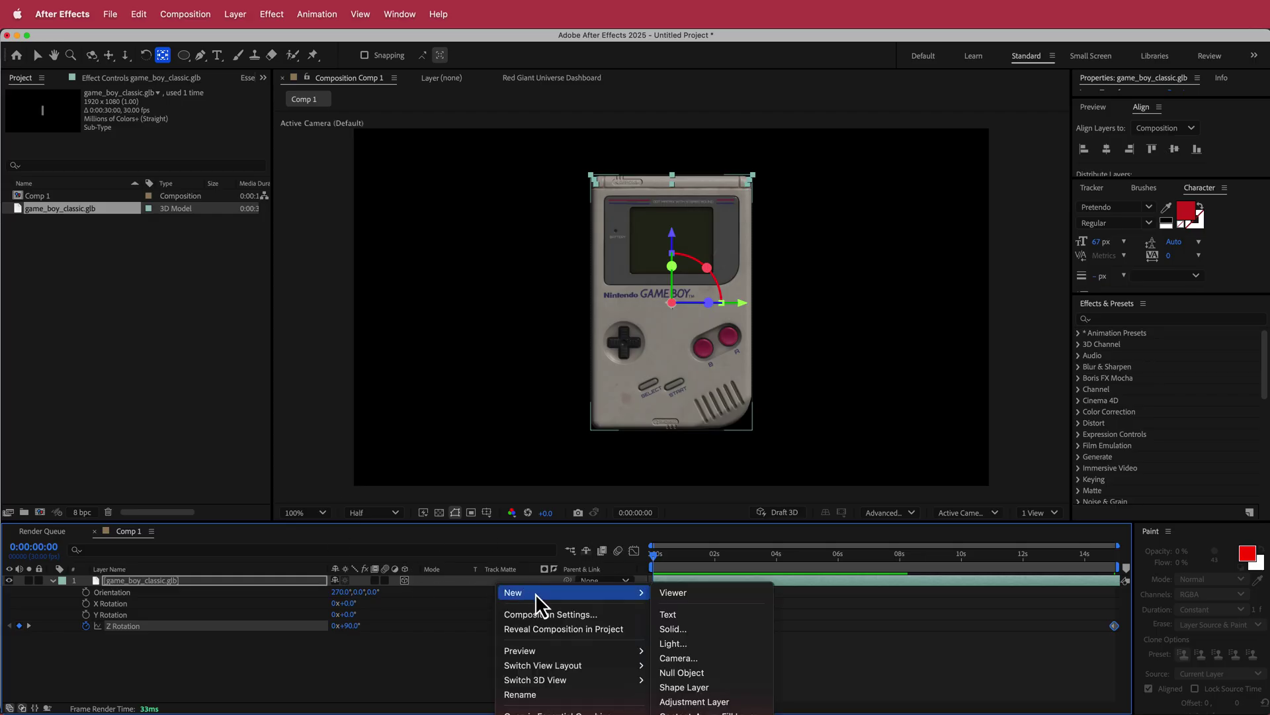
click(685, 612)
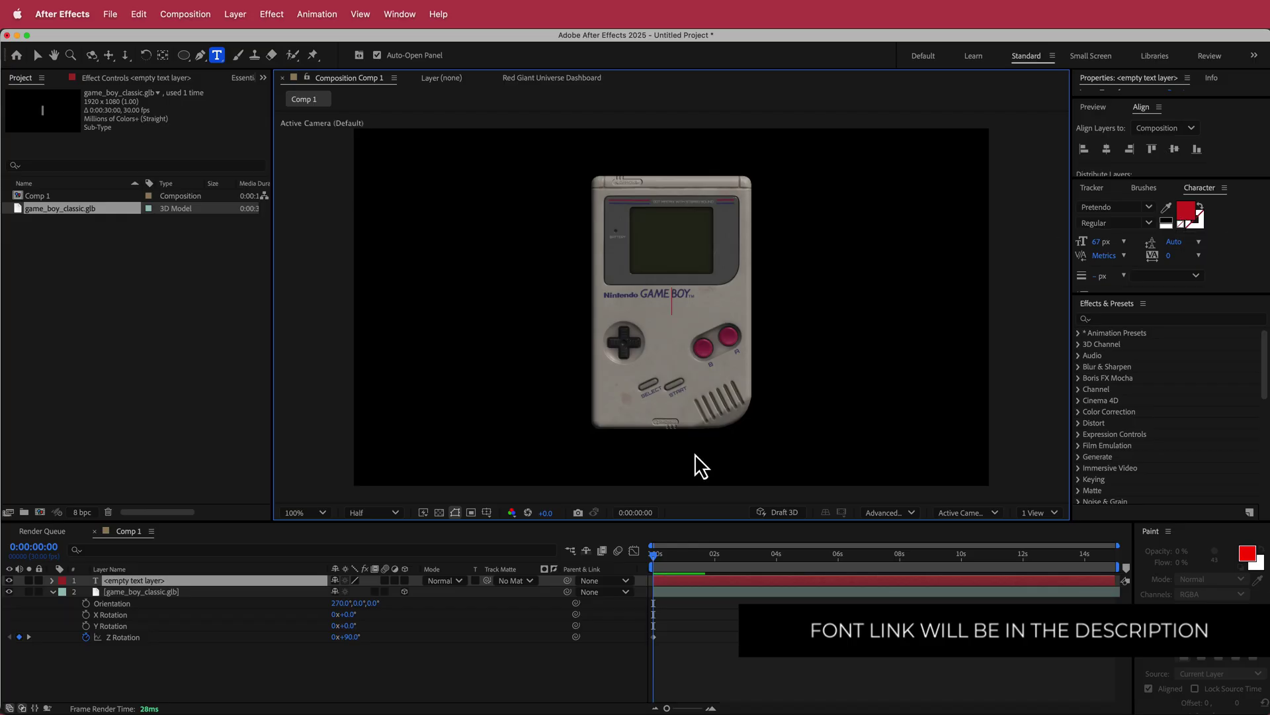
key(super+Tab)
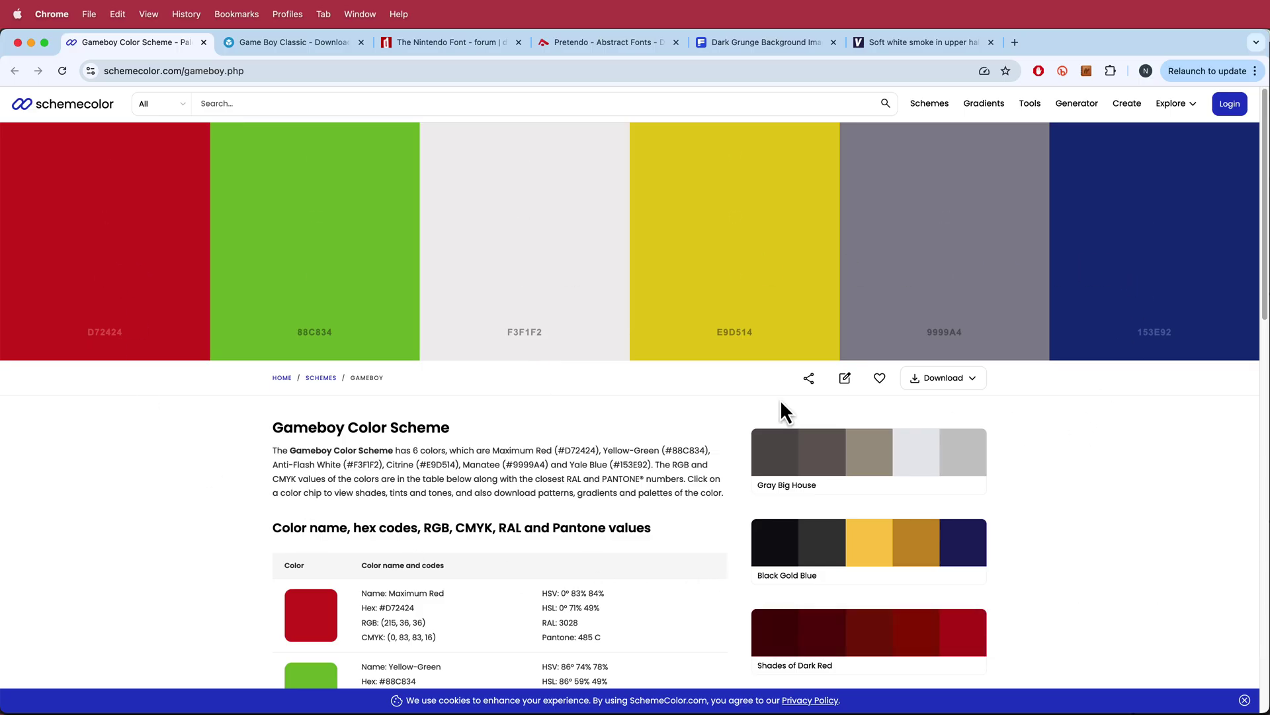
mouse_move(101, 296)
key(super+Tab)
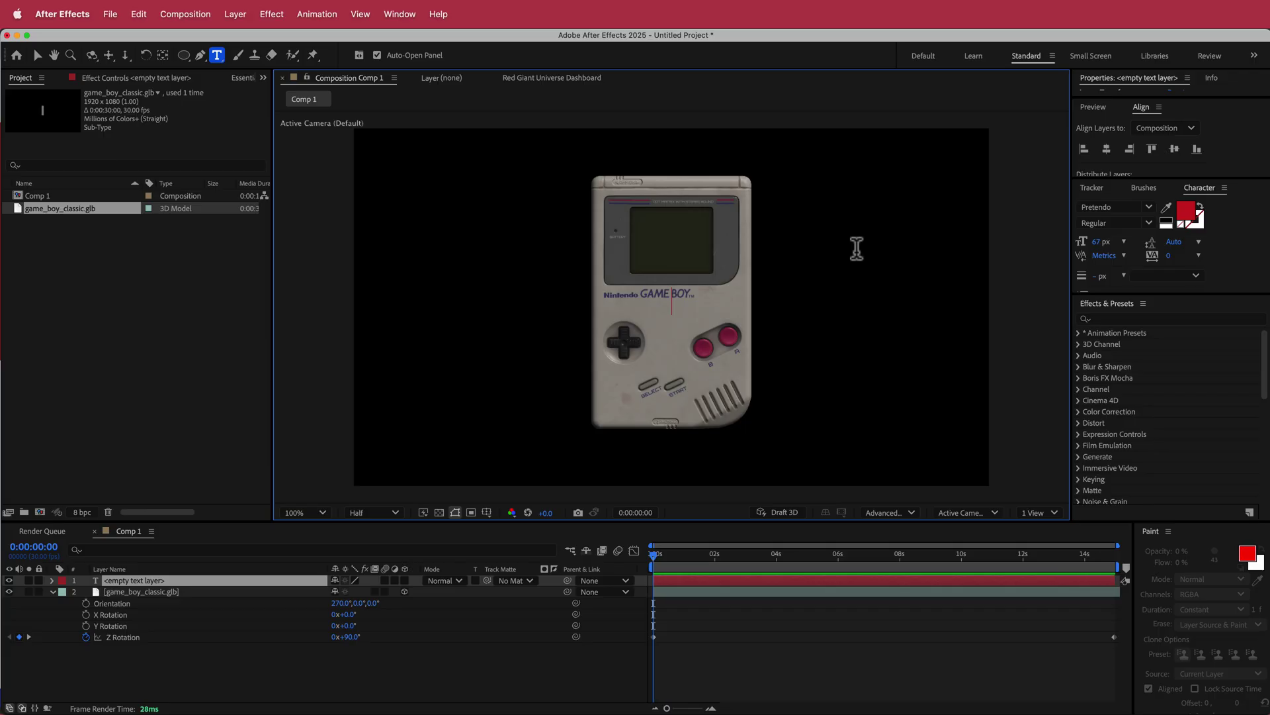
Enter "nintendo gameboy retro gaming machine" in the text layer and centre the text in the composition.
text(nintendo gameboy retro gaming machine)
key(Escape)
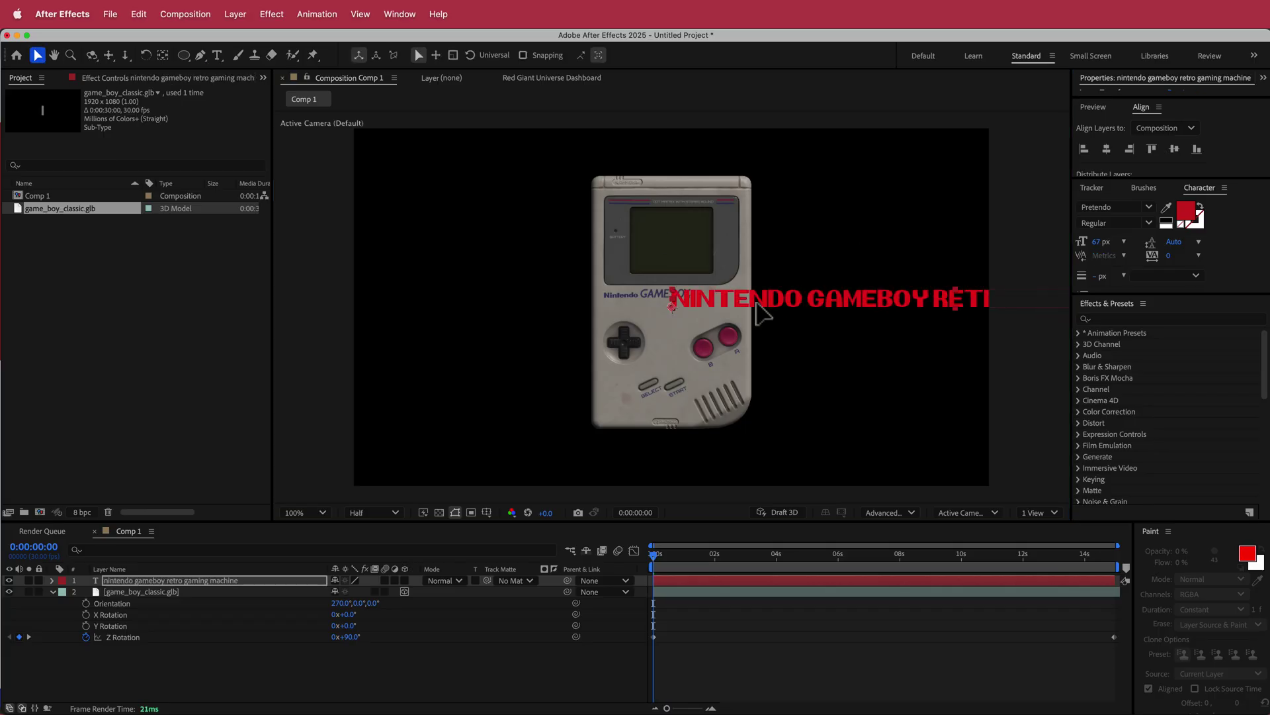
key(super+Home)
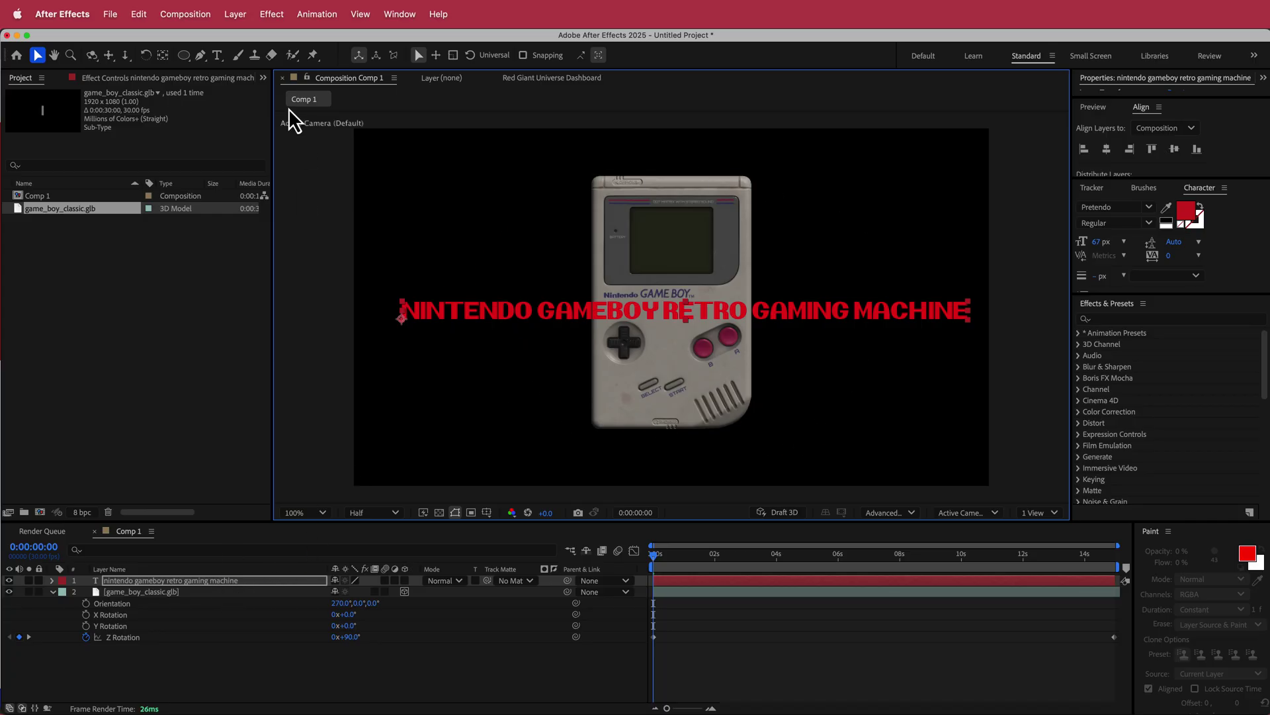
Draw a circular mask around the Game Boy on the text layer and set the text's path to Mask 1.
click(187, 57)
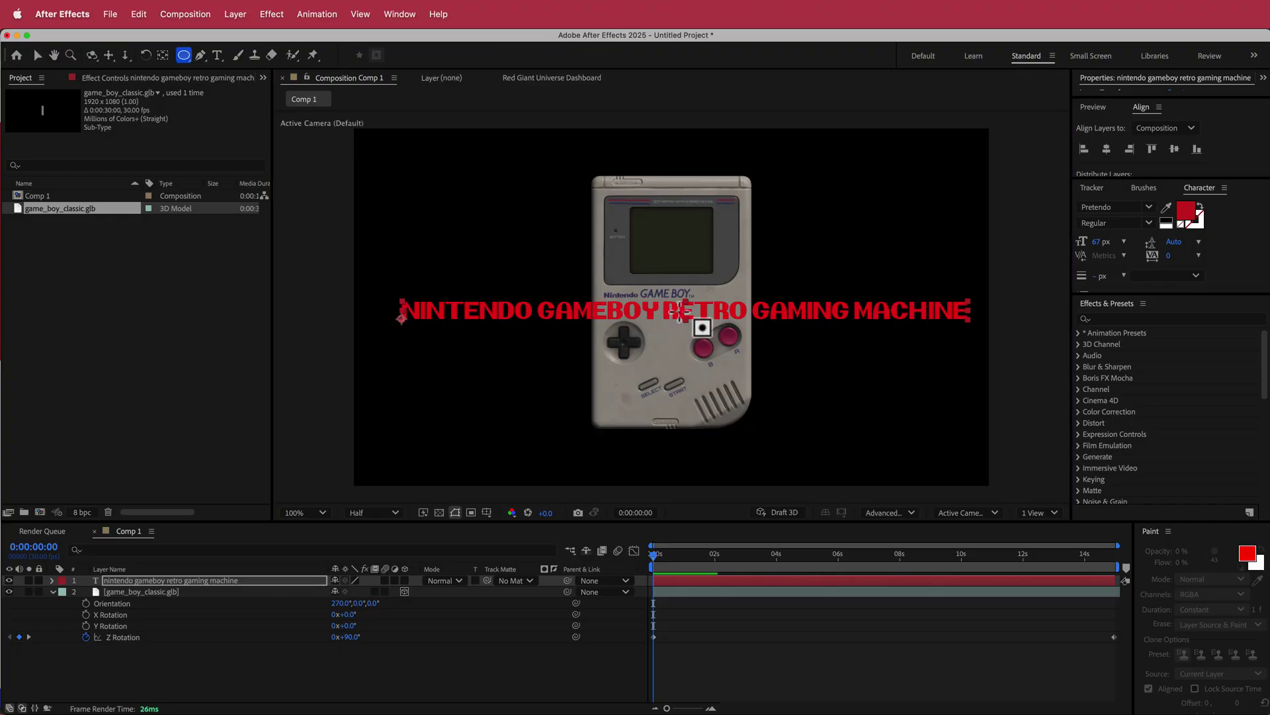
mouse_move(679, 310)
mouse_down()
mouse_move(692, 291)
mouse_move(793, 460)
mouse_up()
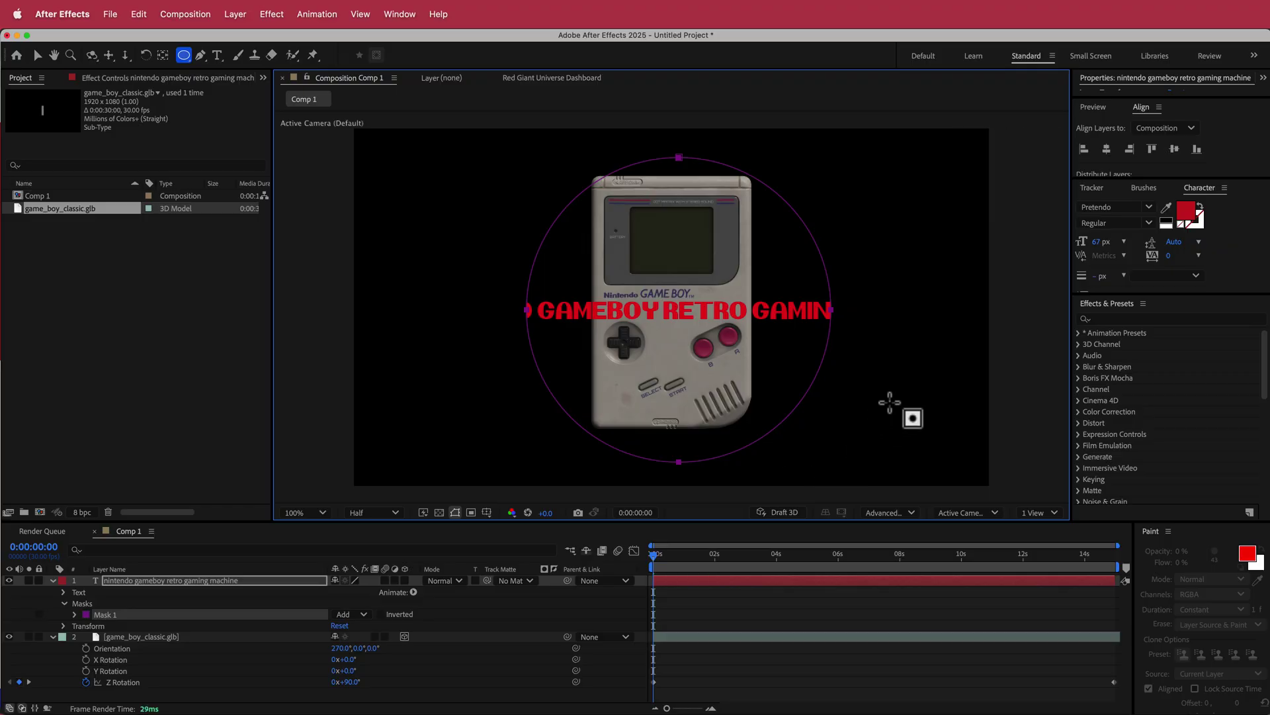
click(63, 592)
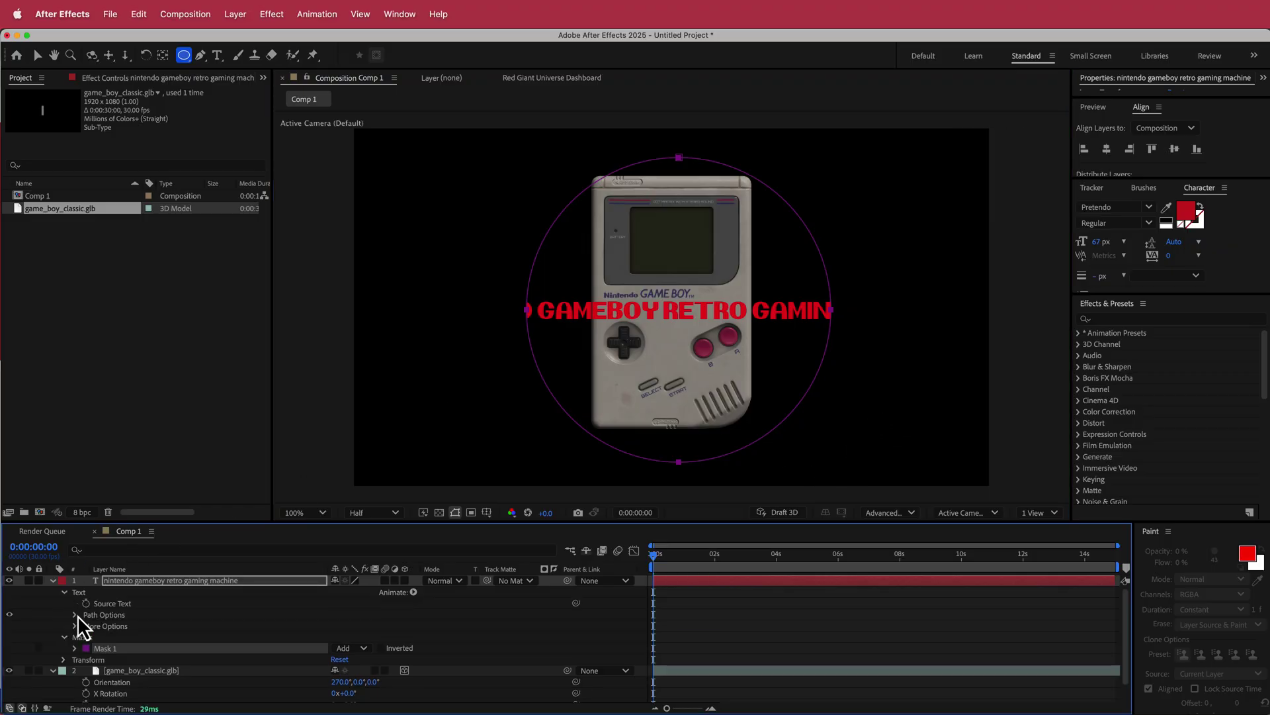
click(74, 615)
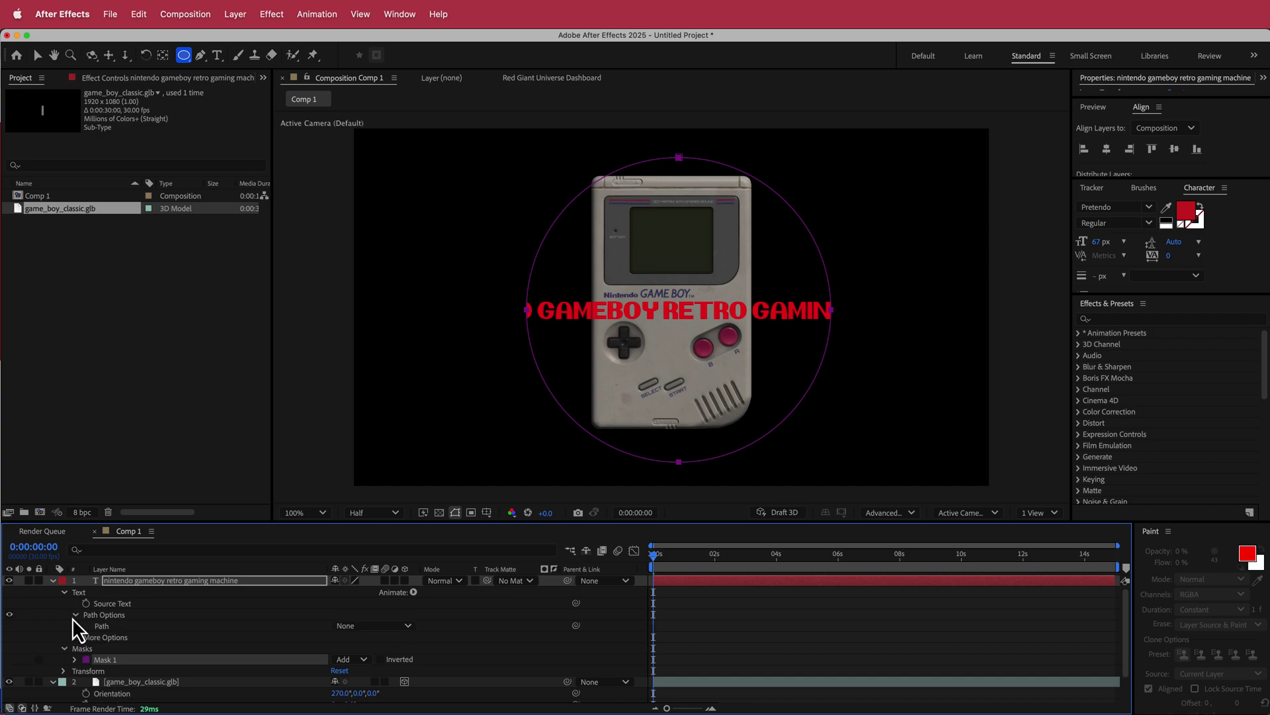
click(345, 627)
click(372, 660)
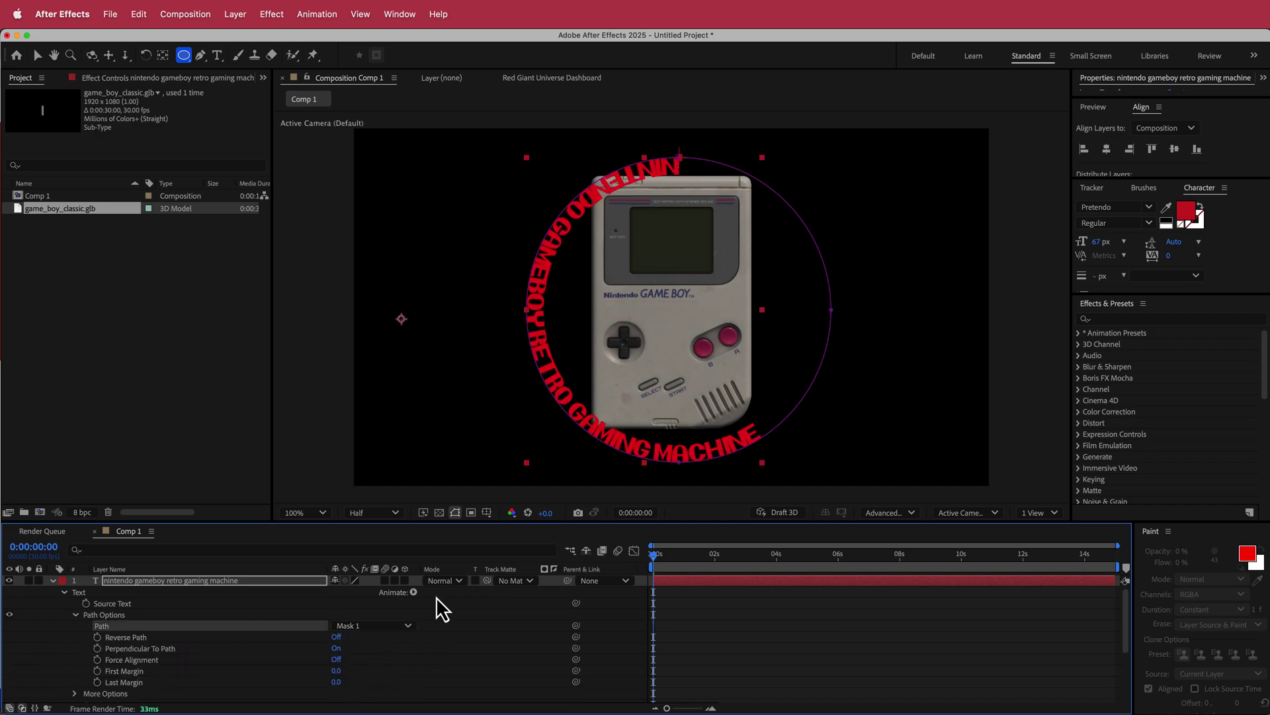
Enlarge all the circular text to a font size of 111 px so it nearly closes the ring.
click(37, 55)
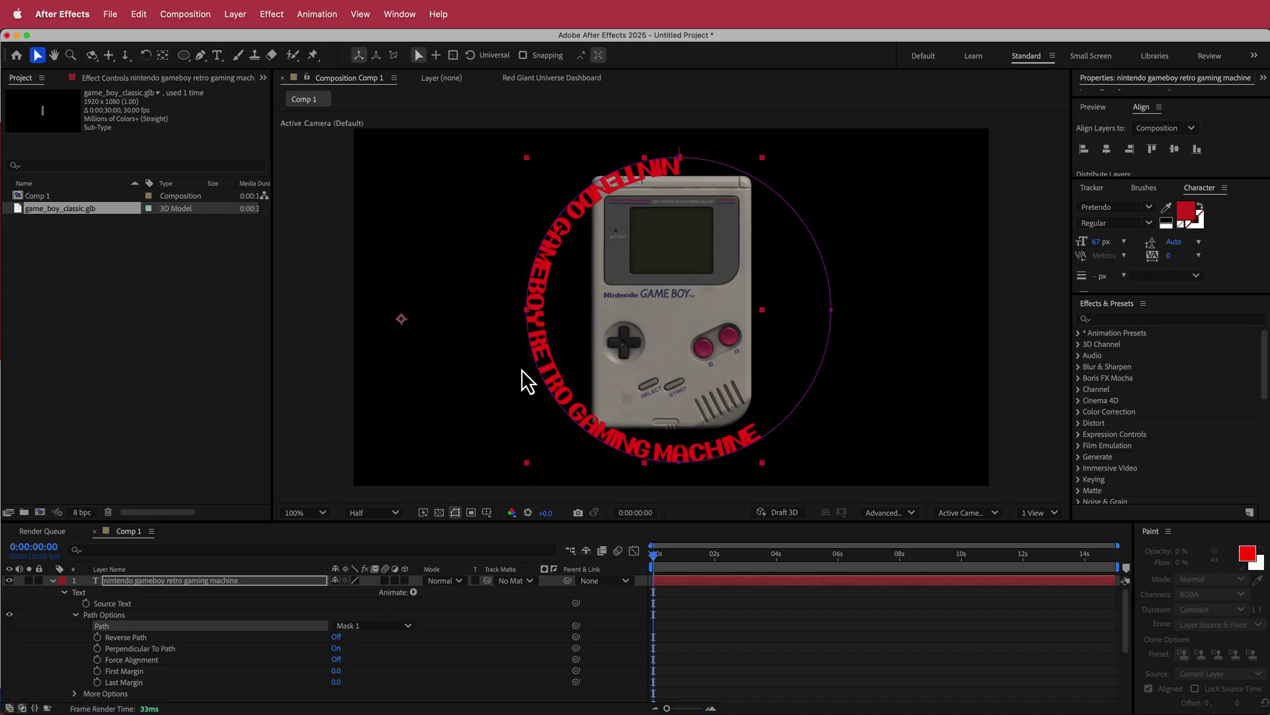
double_click(559, 395)
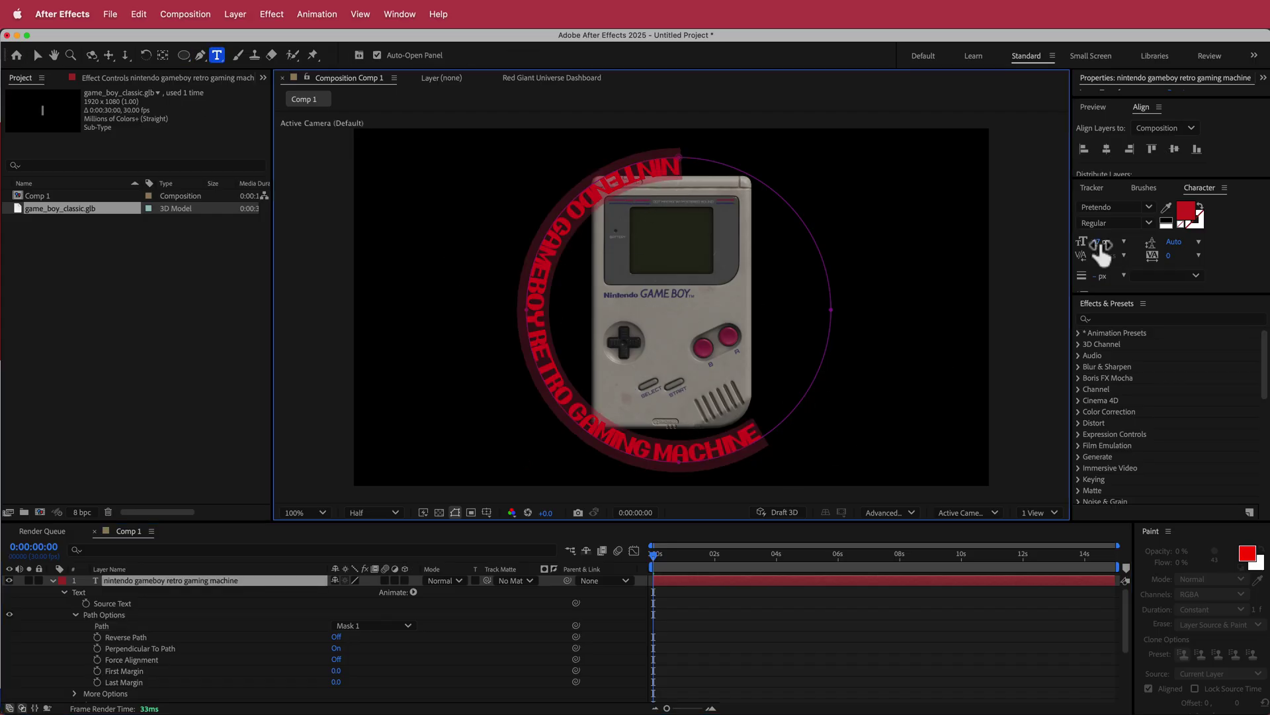
drag(1100, 252, 1125, 242)
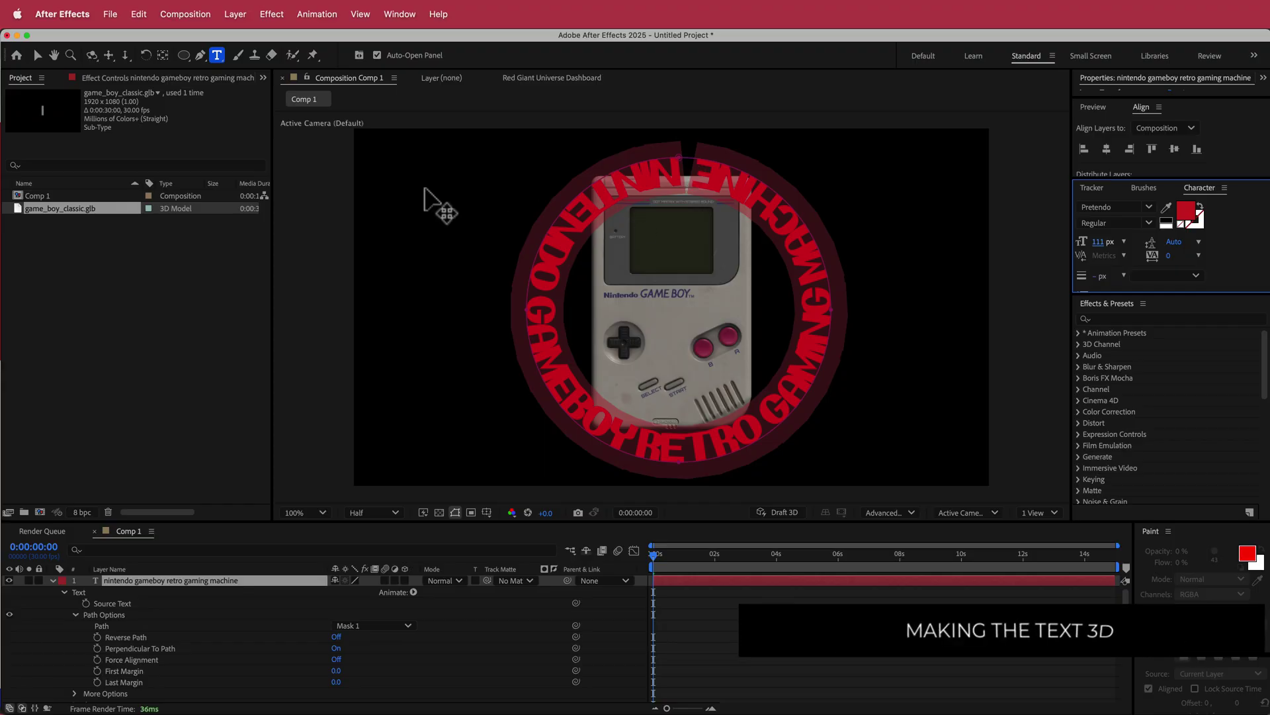
Check the 3D renderer options in Comp 1's composition settings and leave them without making a change.
click(186, 14)
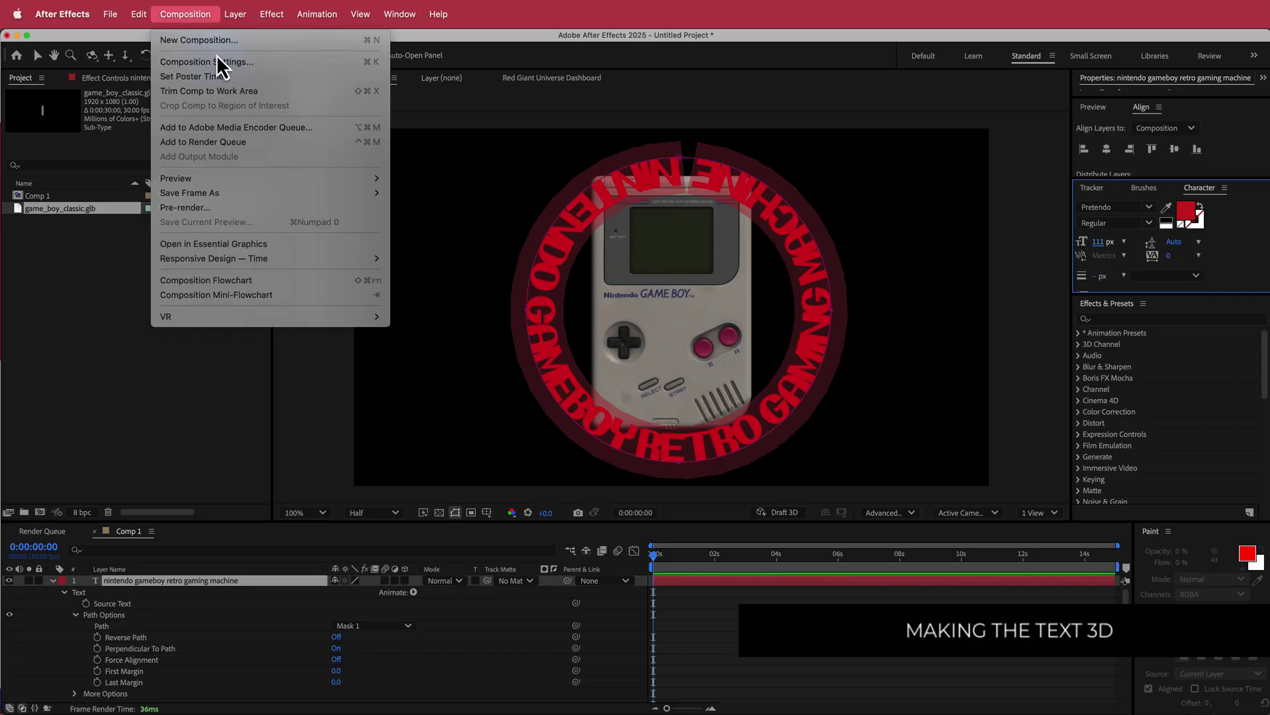
click(176, 62)
click(565, 249)
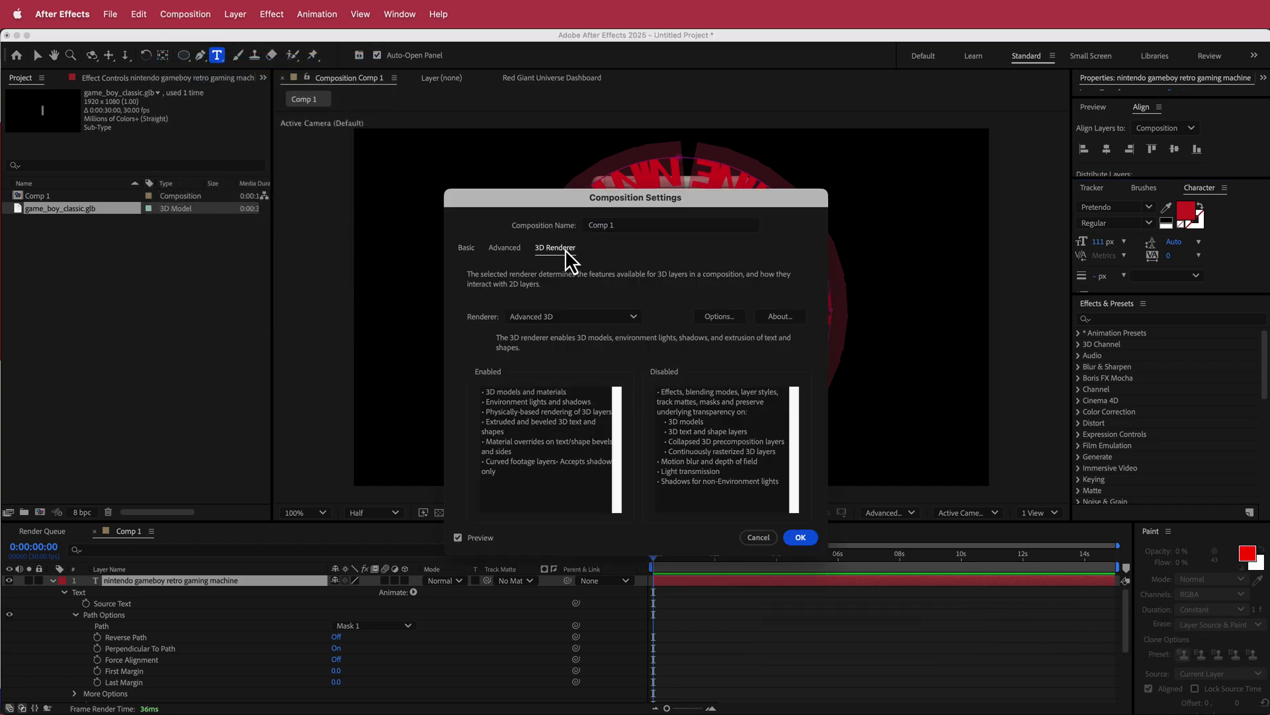
click(585, 317)
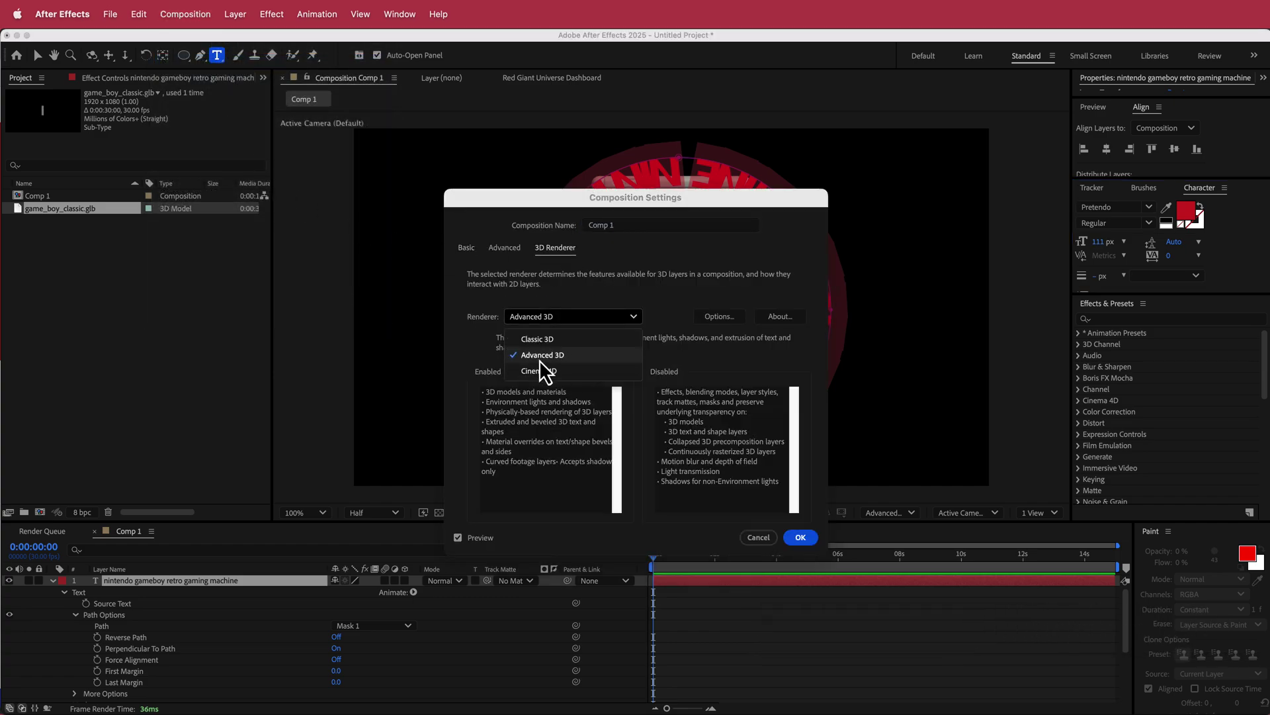
click(760, 541)
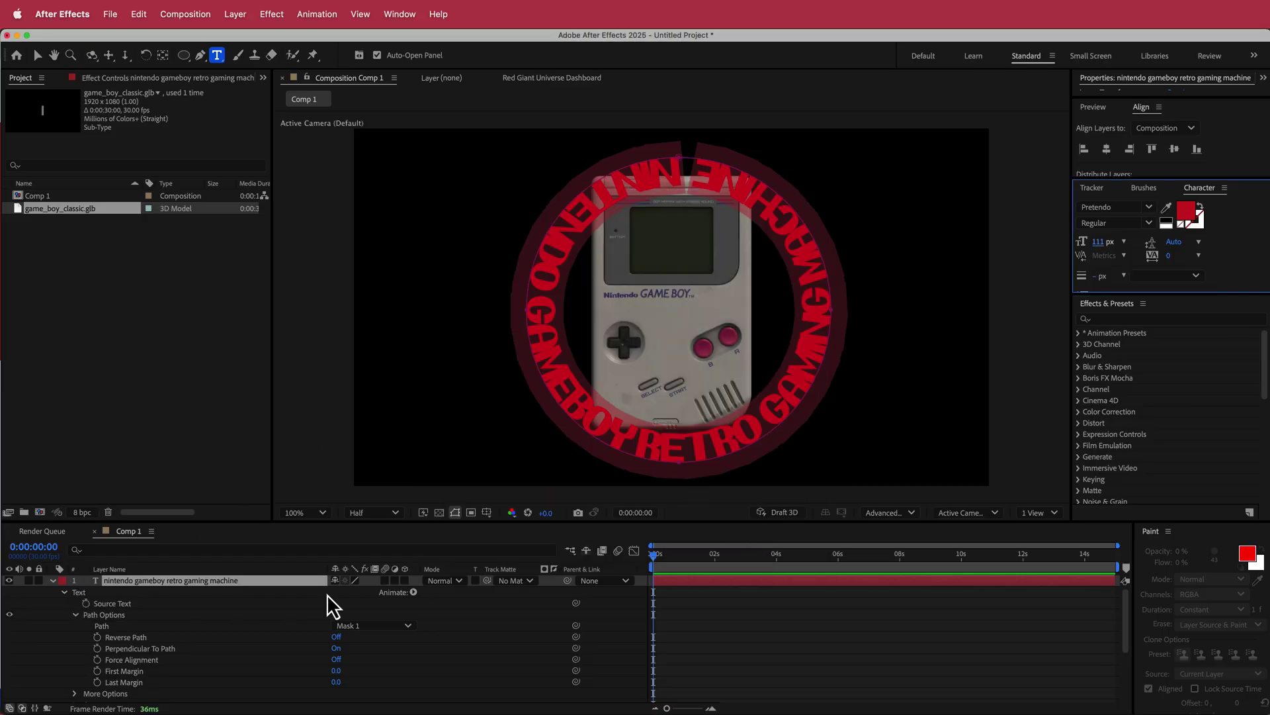
Enable per-character 3D on the text layer and move its anchor point to the centre of the text ring.
click(414, 592)
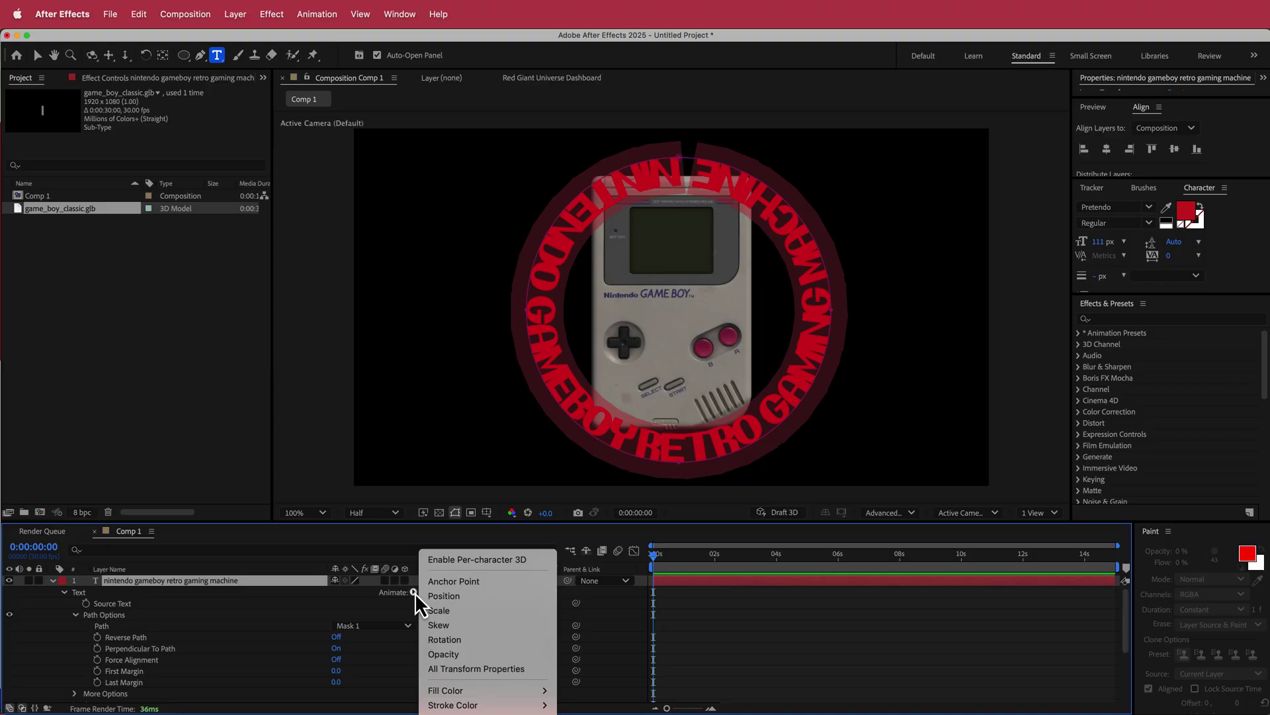
click(521, 561)
key(y)
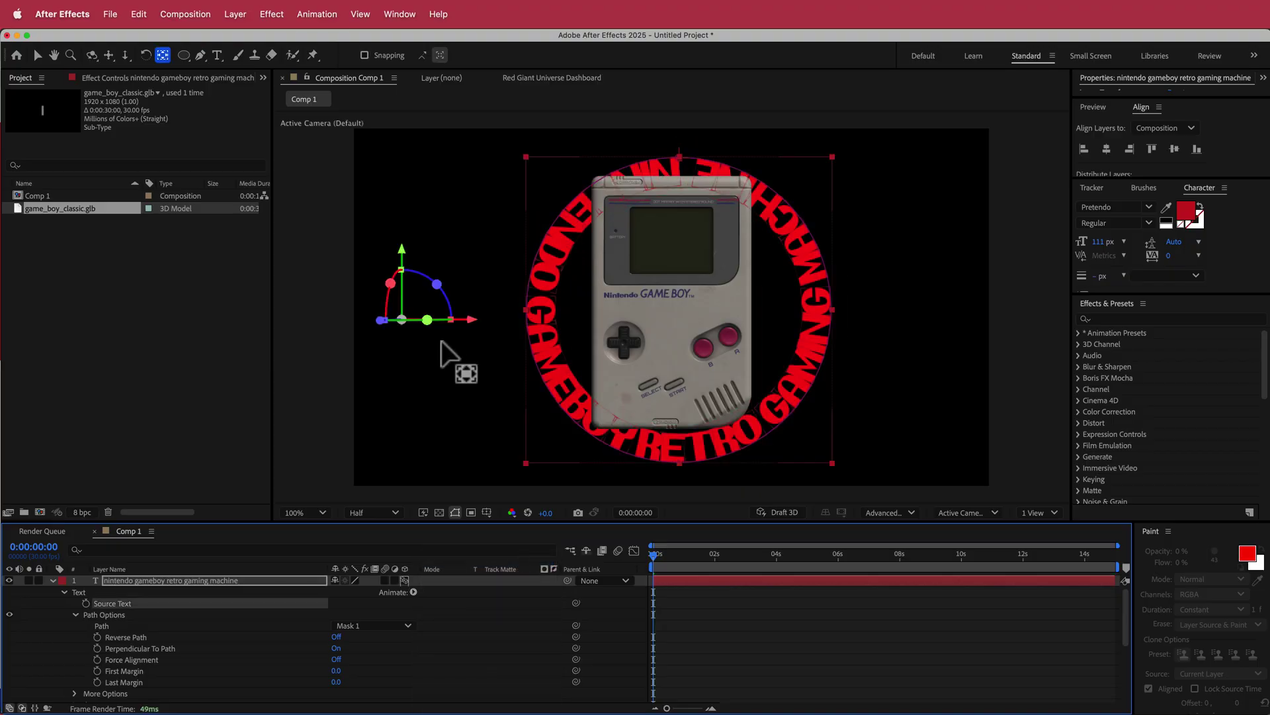
click(164, 59)
double_click(164, 59)
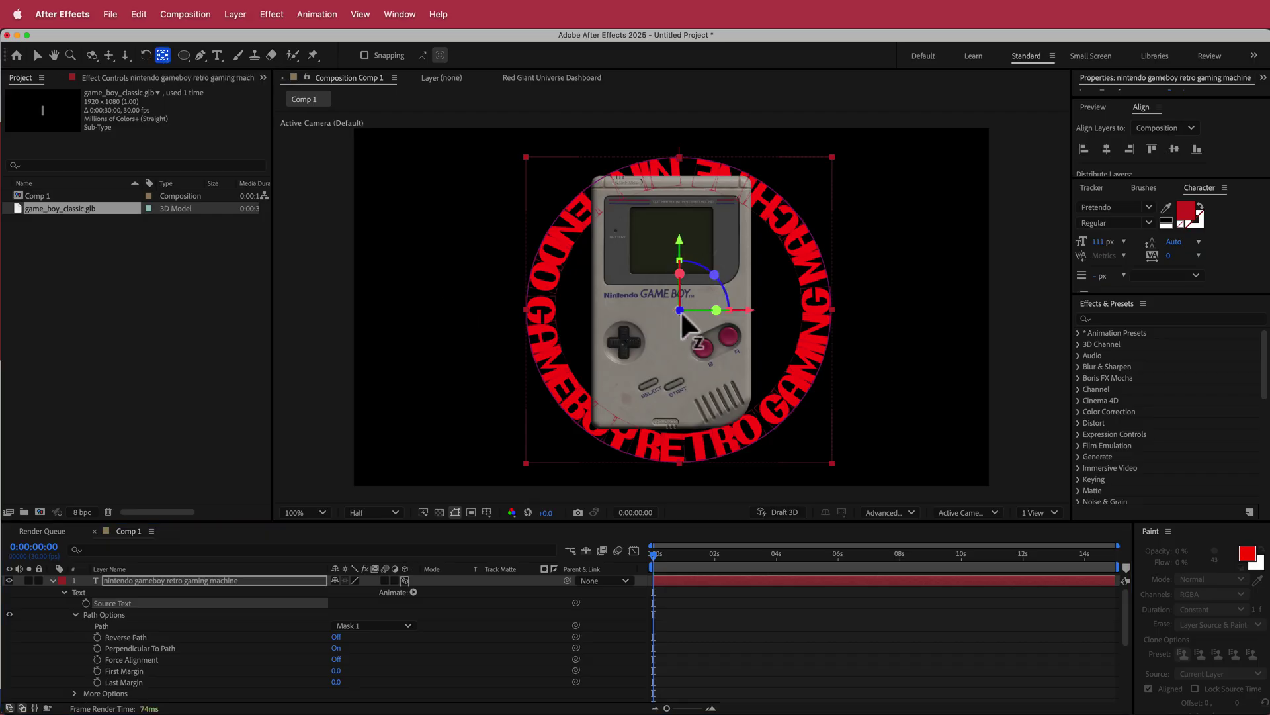
Add a Rotation animator to the text and set its X Rotation to 90° so the letters stand upright on the ring.
click(414, 592)
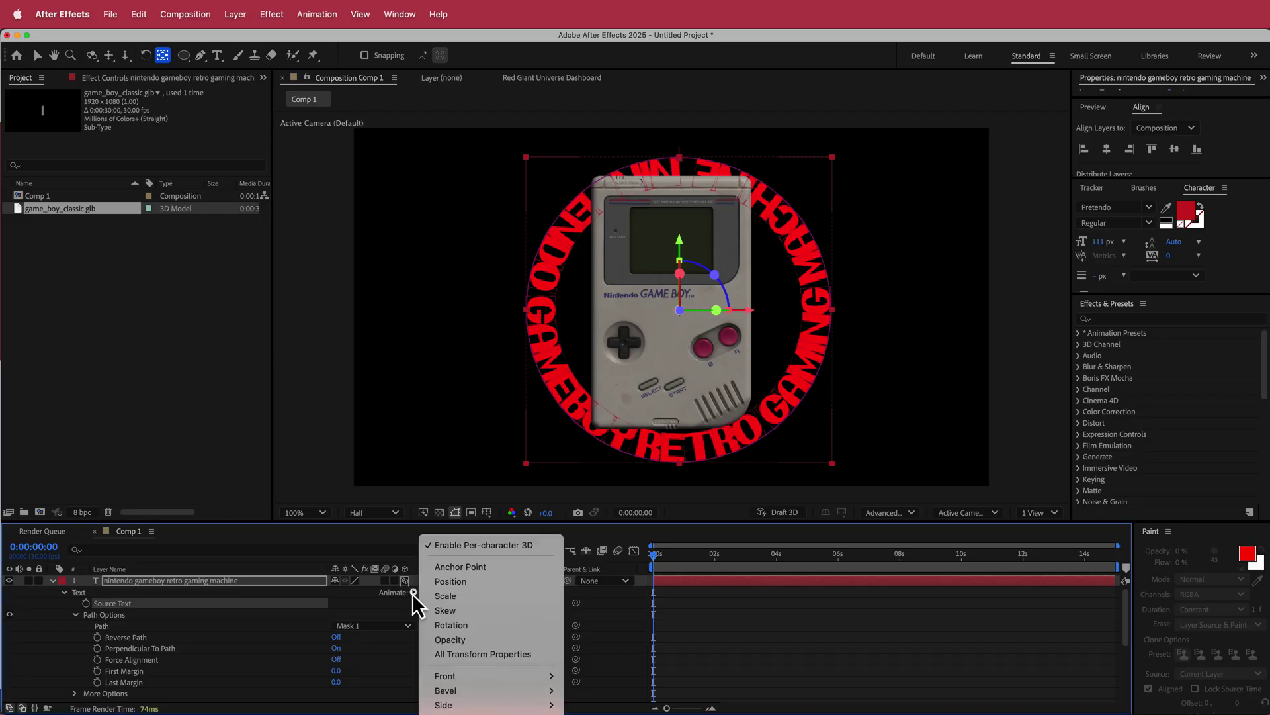
click(489, 625)
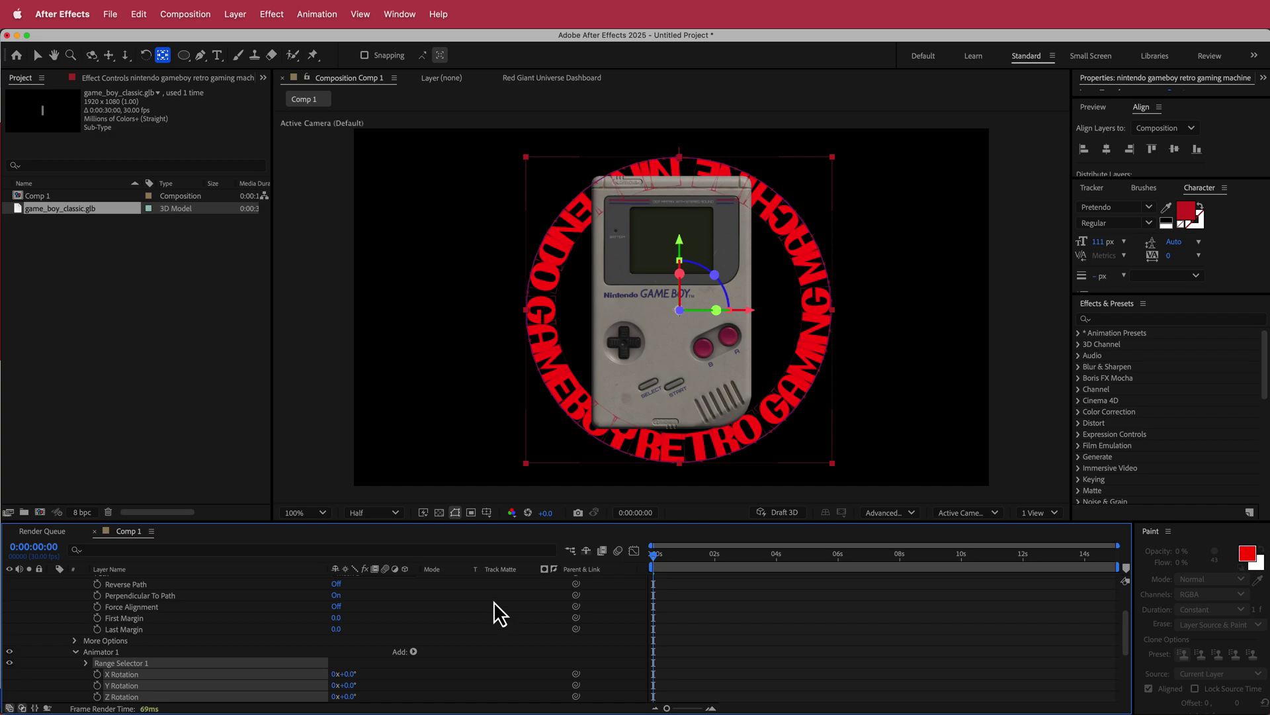
scroll(493, 602, down, 1)
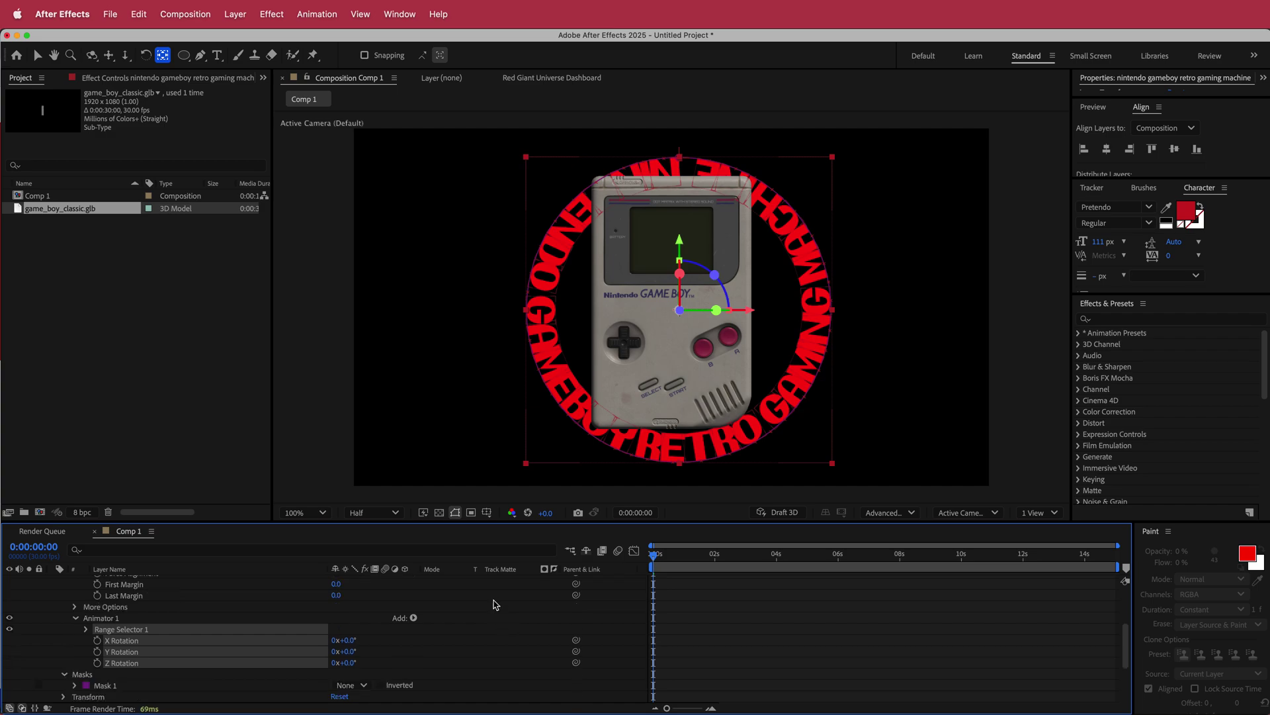
click(349, 639)
text(90)
key(Return)
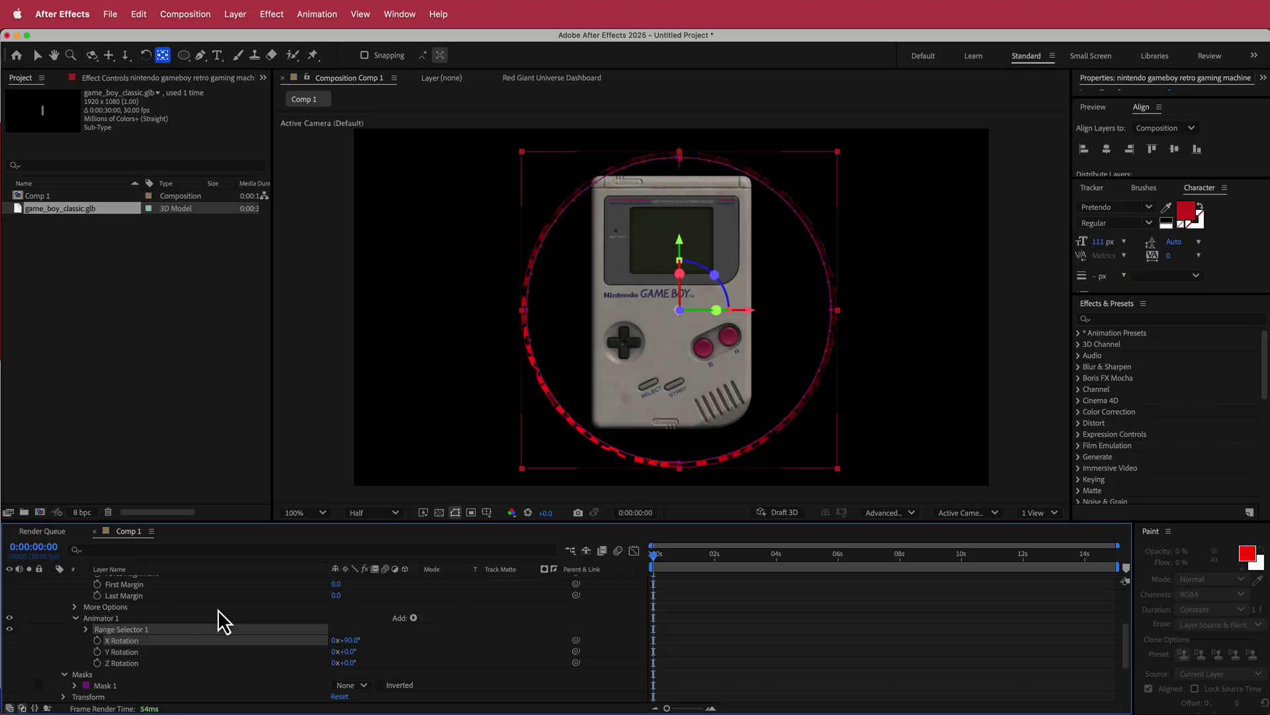
Tilt the whole text ring around the Game Boy by setting the layer's Transform X Rotation to -75°.
scroll(192, 619, up, 3)
scroll(188, 622, up, 1)
scroll(180, 610, down, 7)
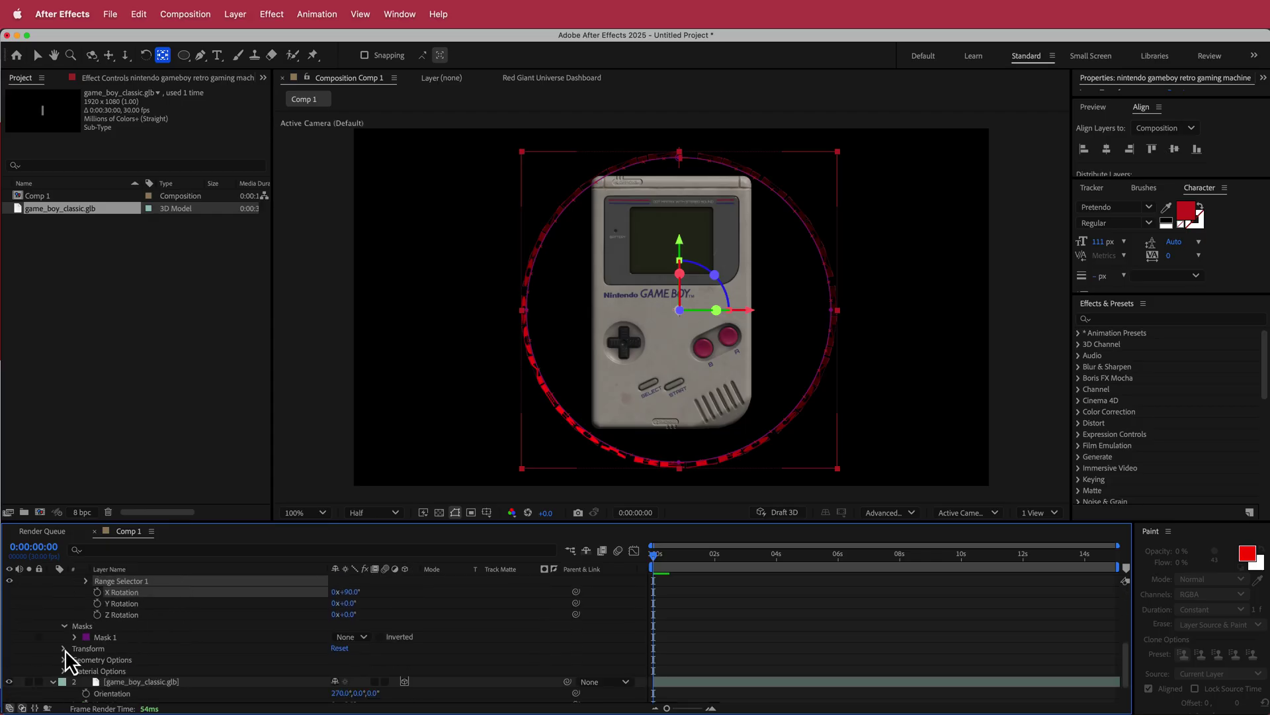
click(64, 649)
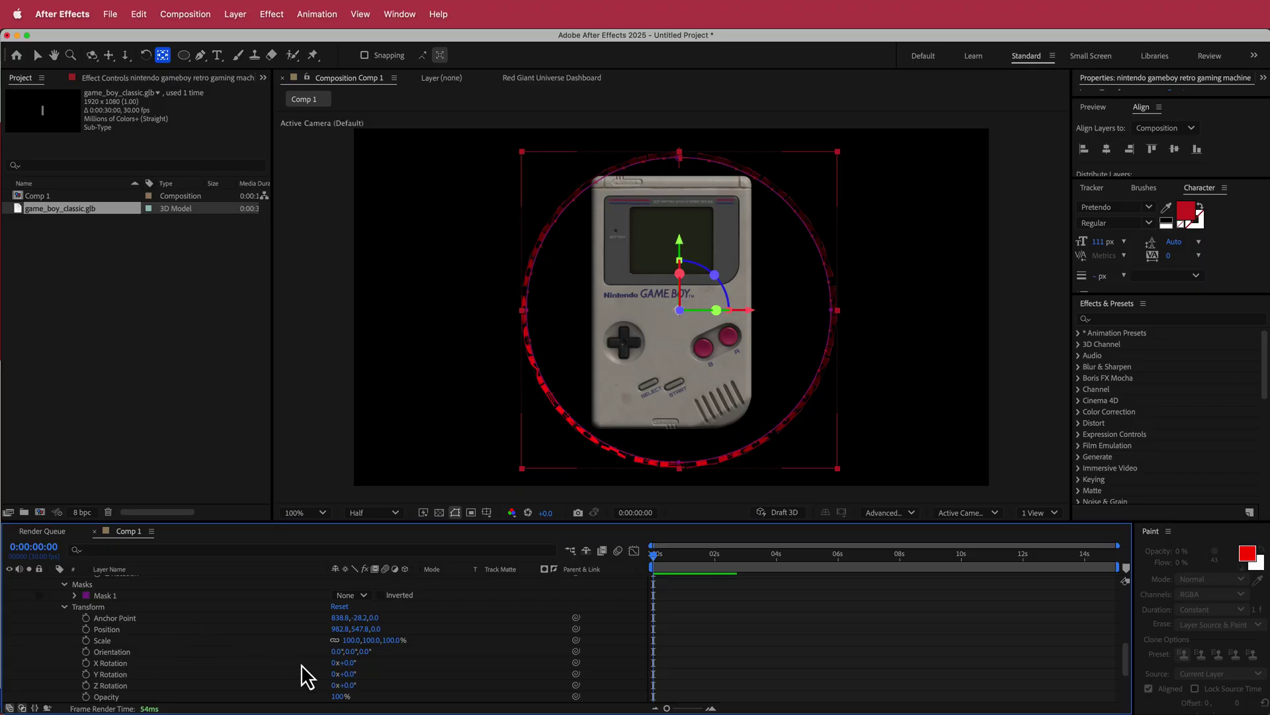
click(347, 662)
text(-65)
key(Return)
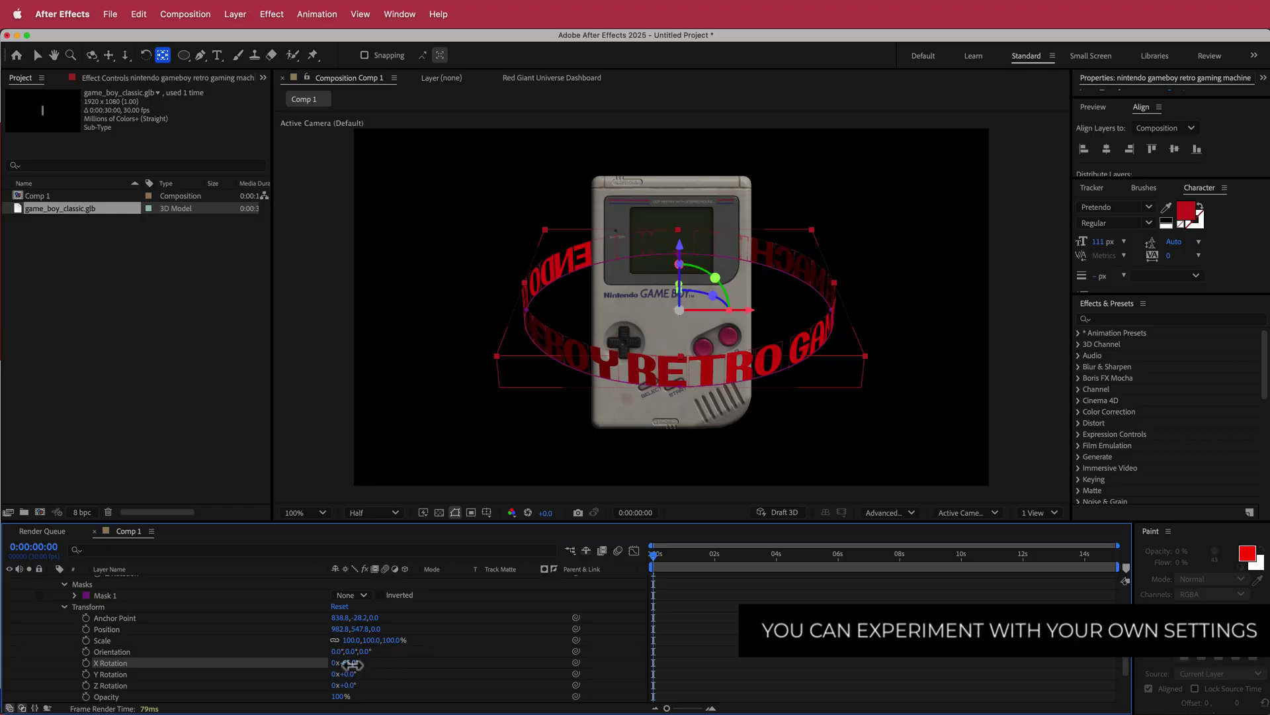
drag(345, 662, 342, 662)
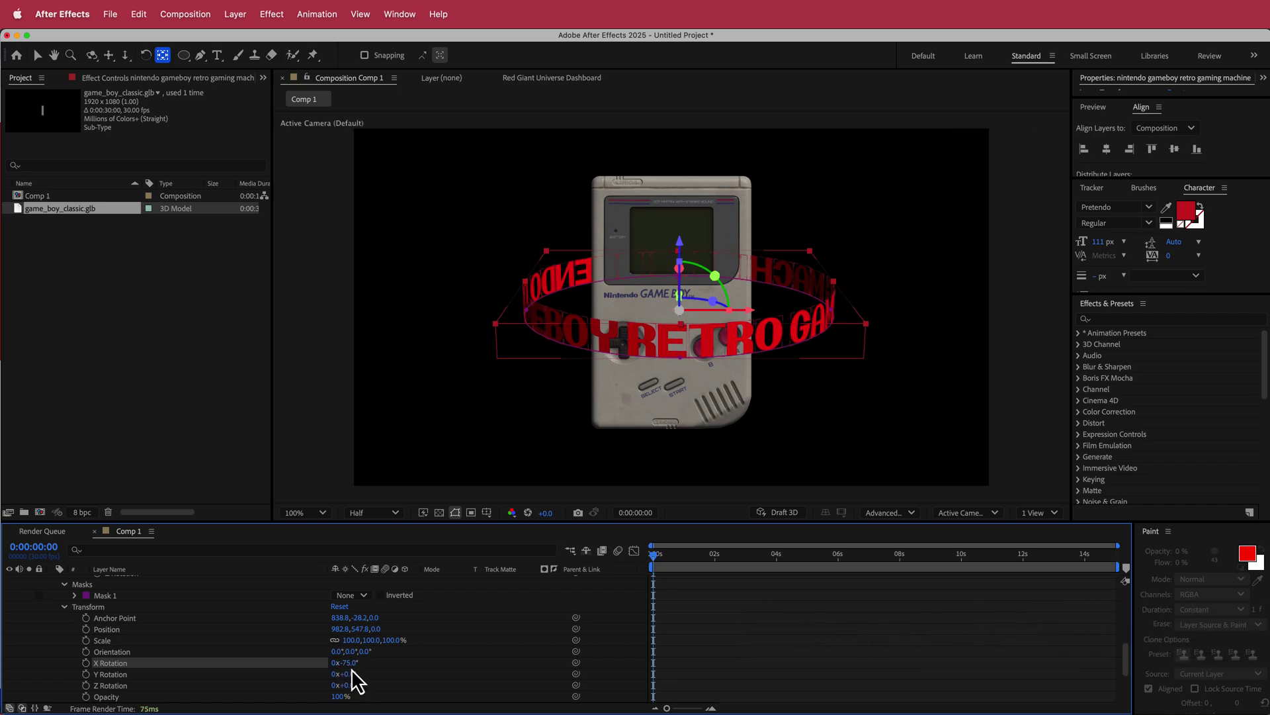
Extrude the text by setting the Extrusion Depth in the text layer's Geometry Options to 20.
scroll(441, 645, down, 5)
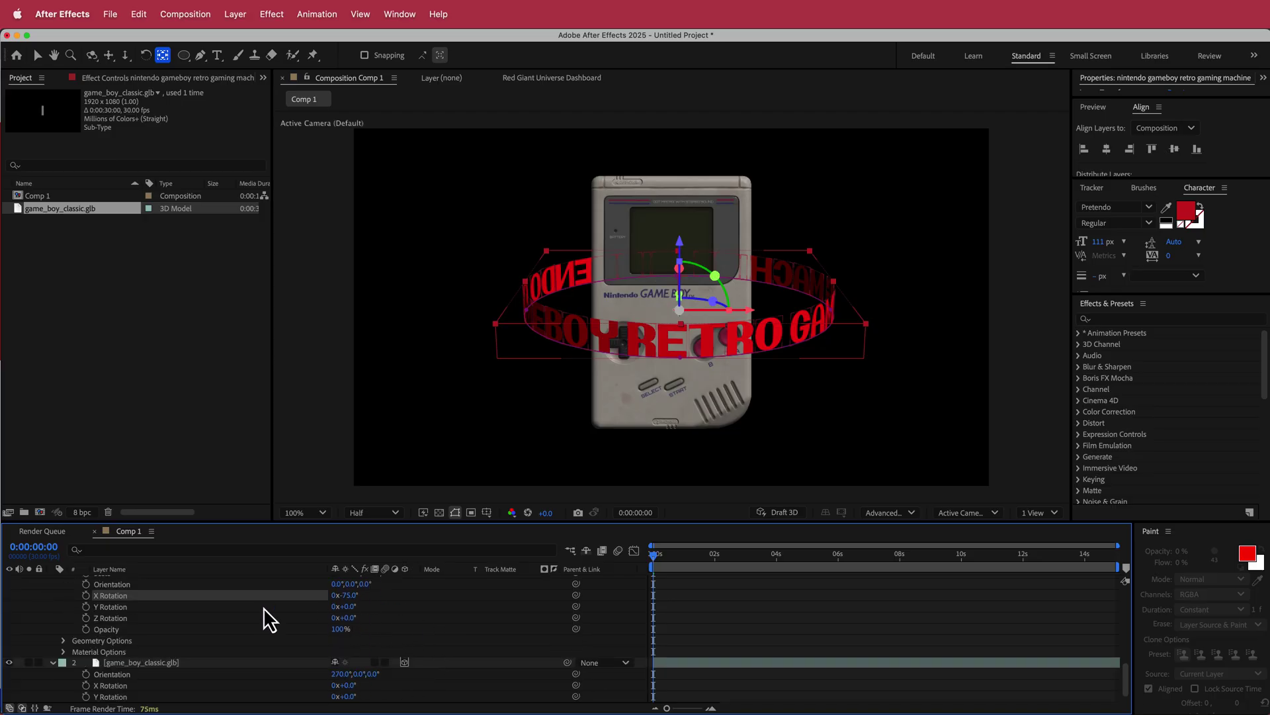
click(64, 640)
scroll(145, 634, down, 3)
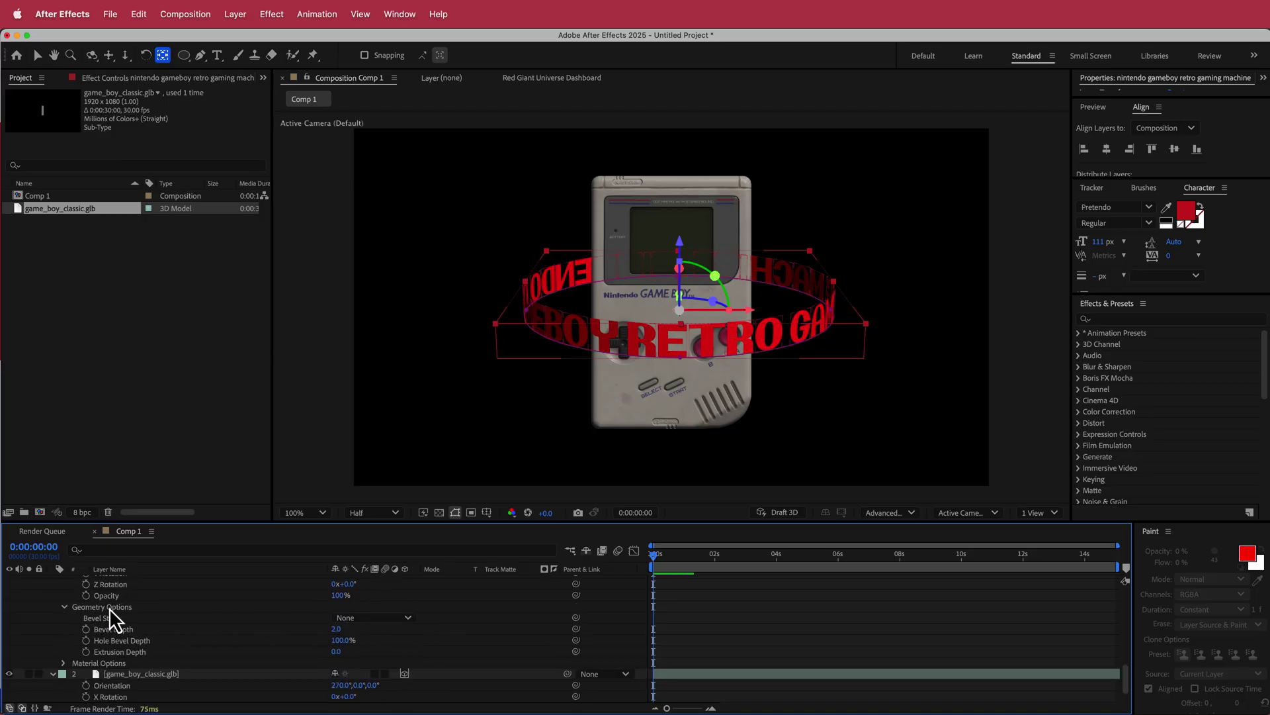
drag(340, 655, 352, 656)
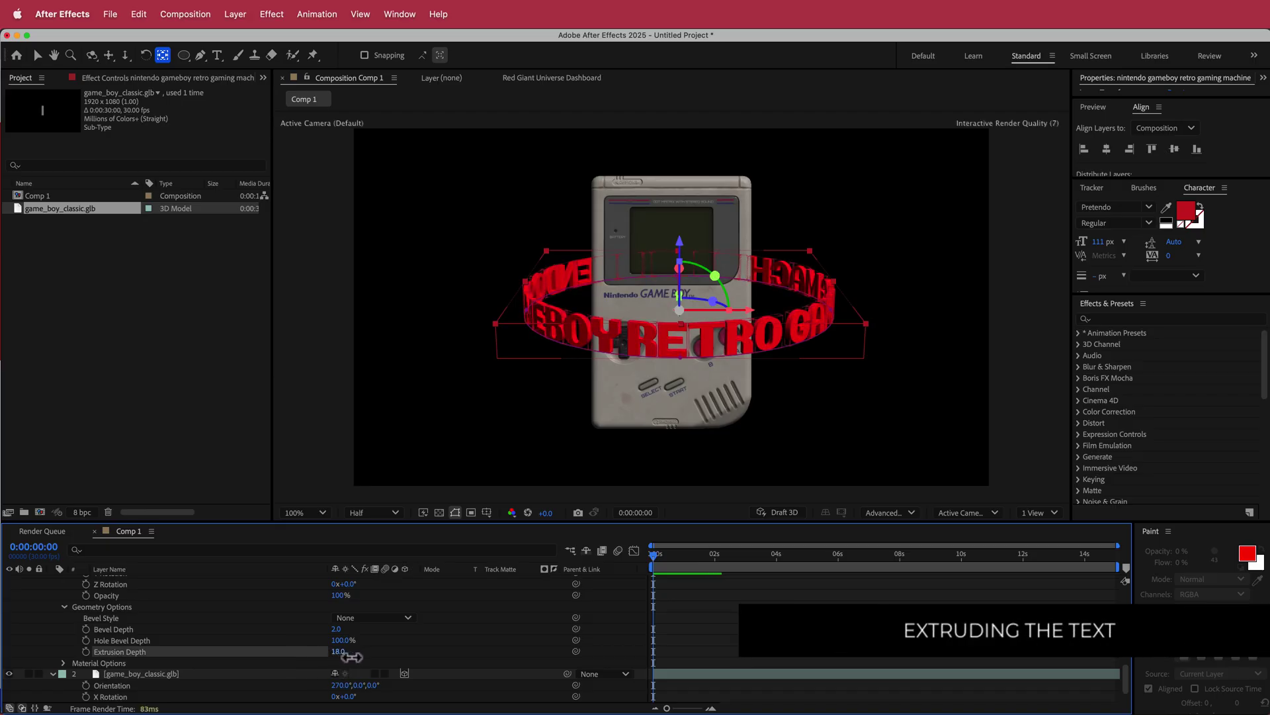
click(345, 654)
text(20)
key(Return)
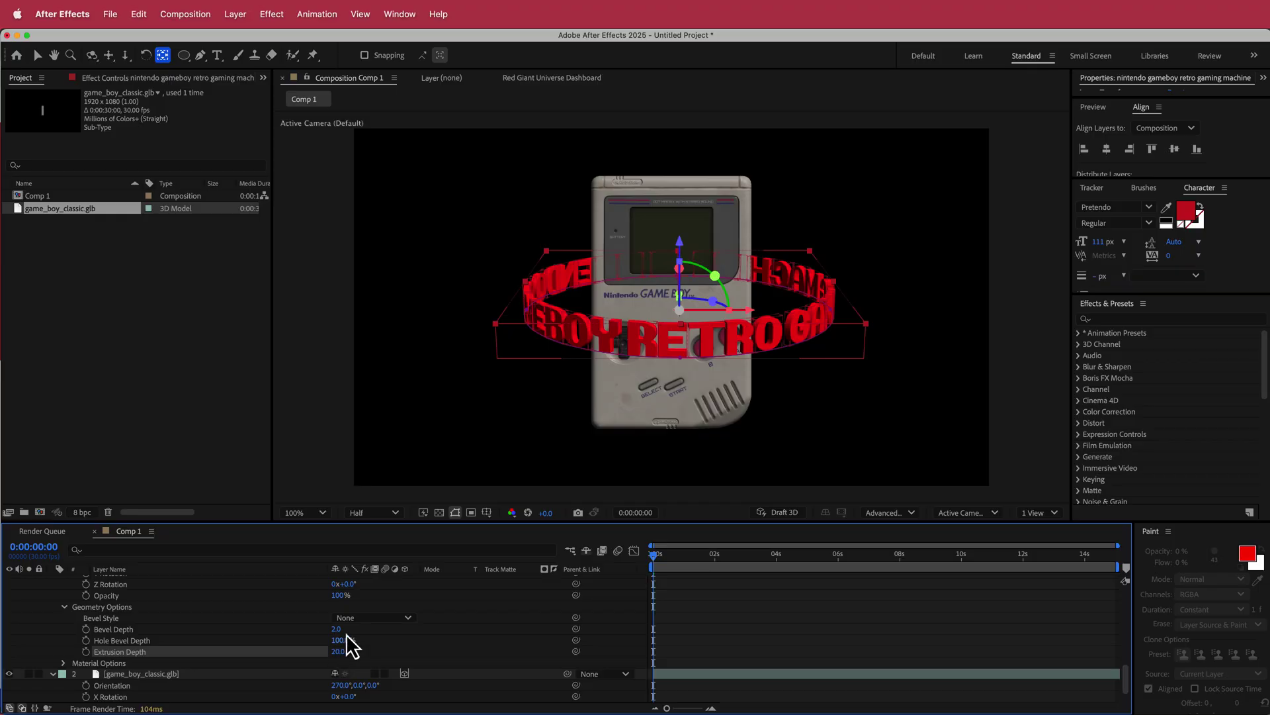
Try spinning the text ring with the layer's Z Rotation, and undo the test rotation.
scroll(462, 629, up, 3)
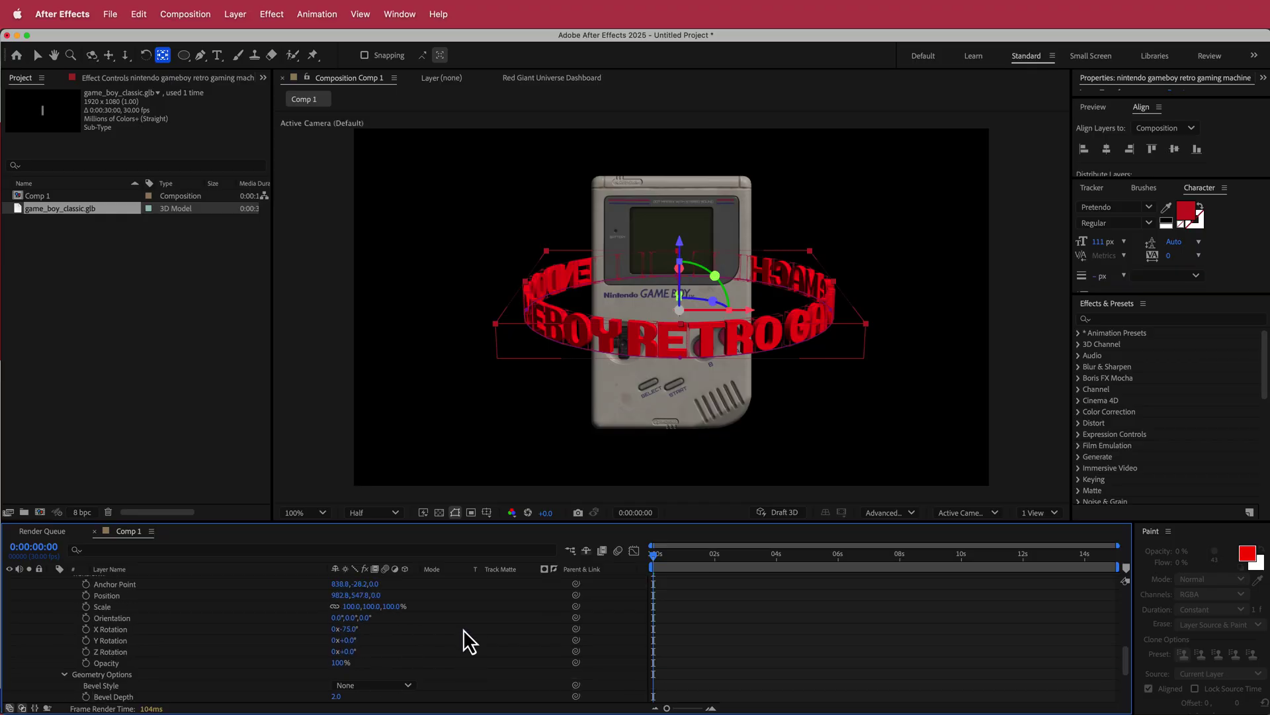
drag(344, 652, 407, 655)
key(super+z)
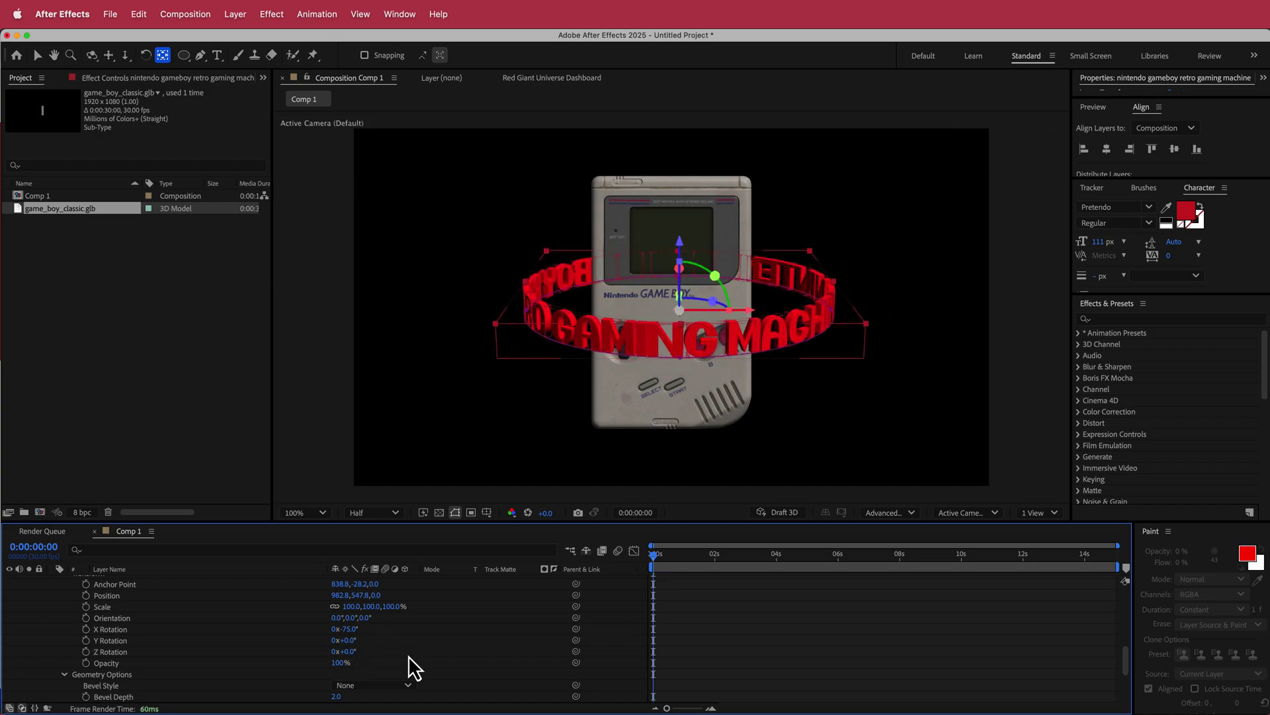
Keyframe the text layer's Z Rotation from 0 at the start to -1 full revolution at 0:00:14:29.
click(87, 653)
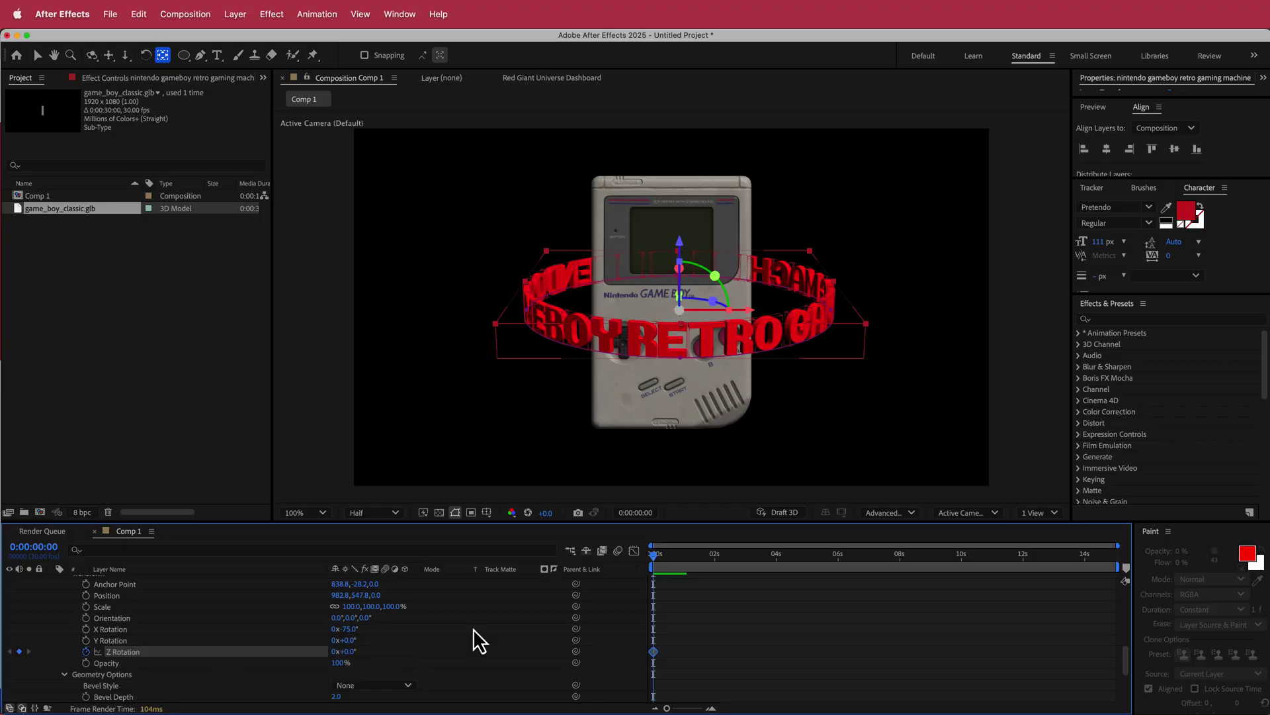
drag(655, 557, 1143, 550)
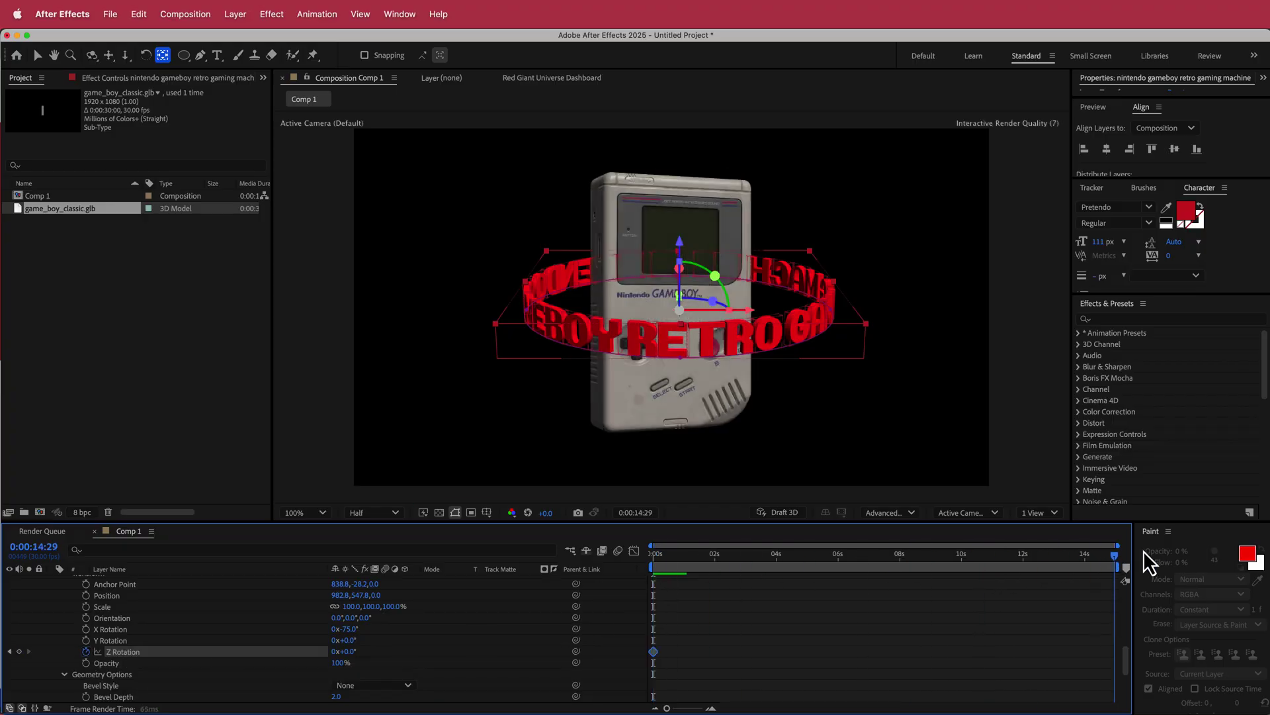
click(335, 651)
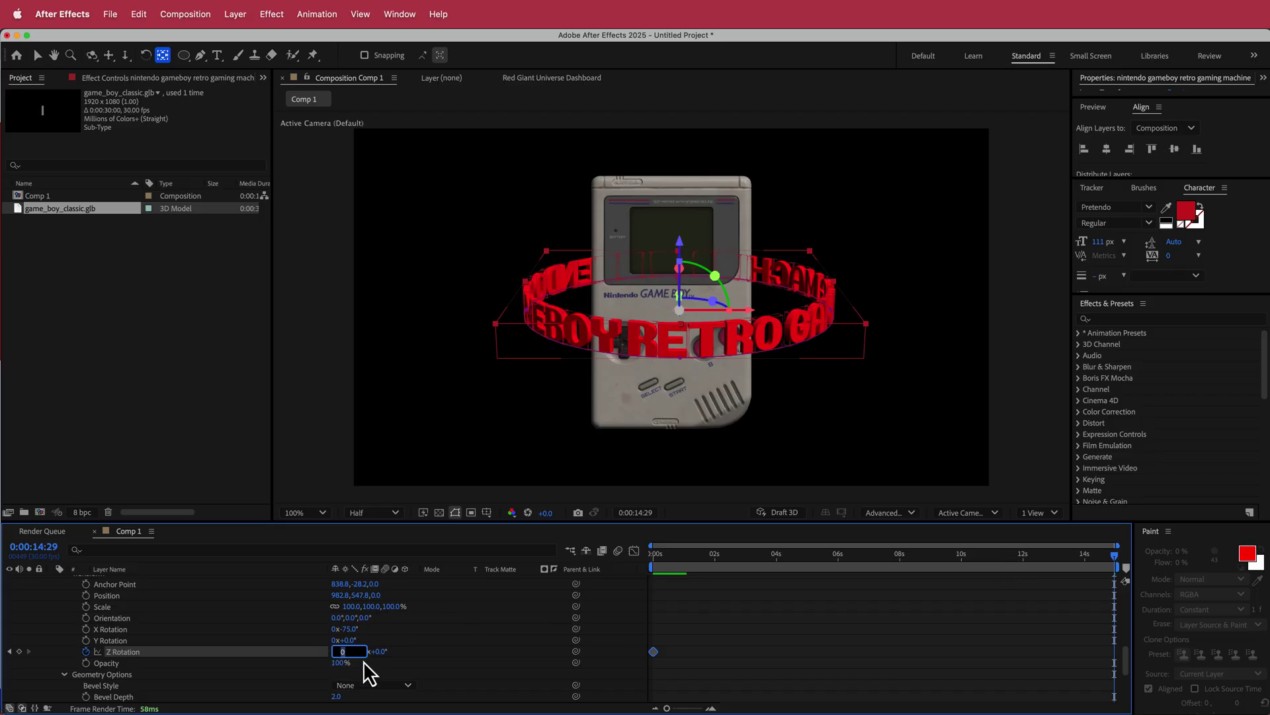
text(-1)
key(Return)
Preview the spinning text ring and Game Boy from the start of the composition.
drag(1114, 558, 625, 573)
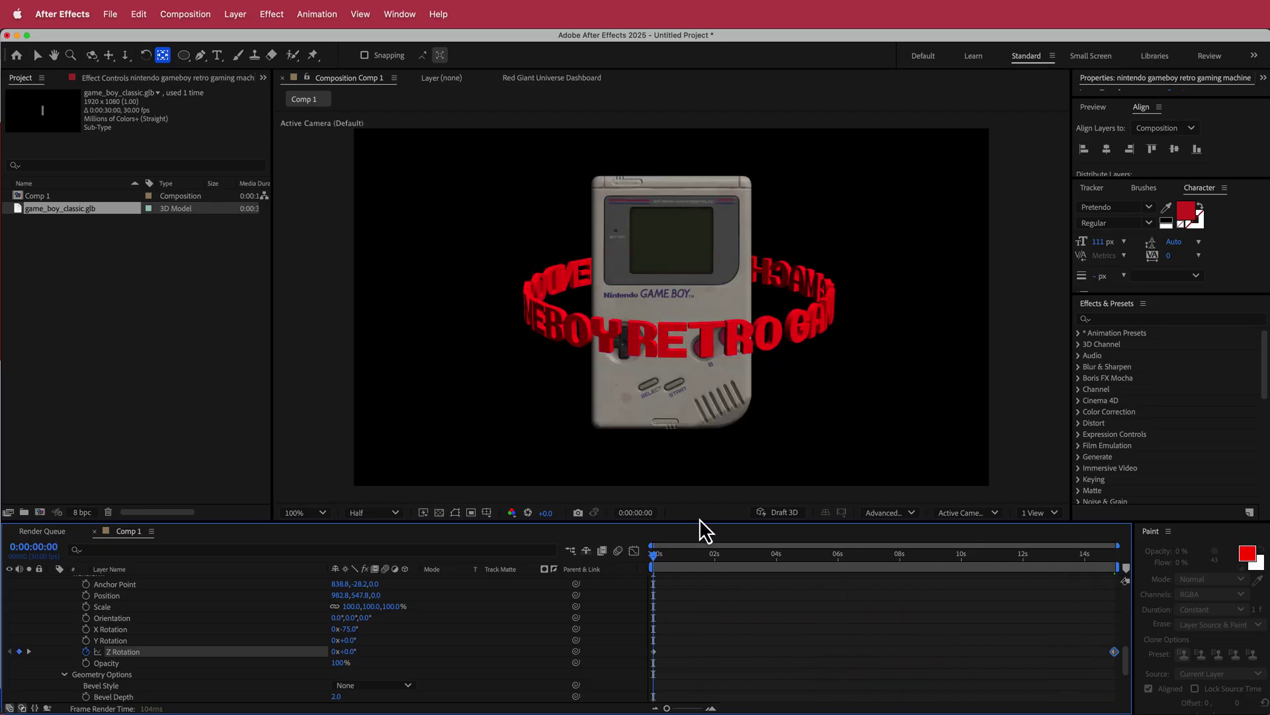
key(space)
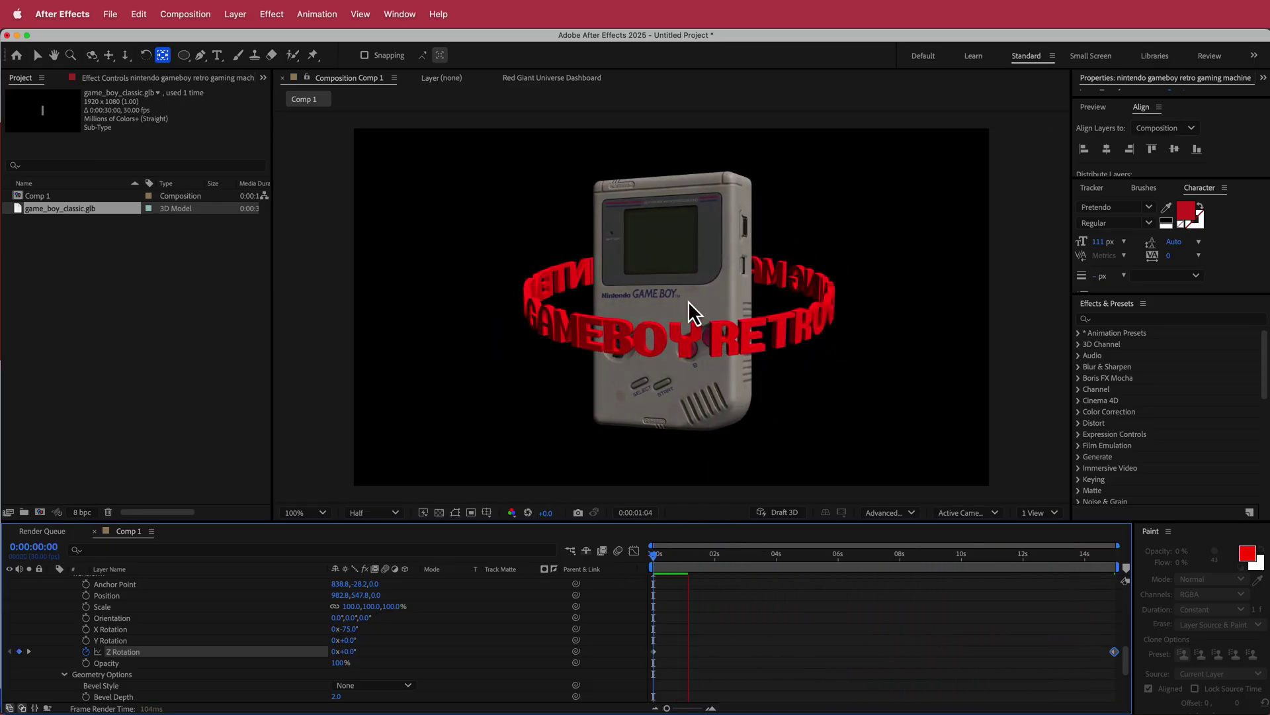
click(709, 275)
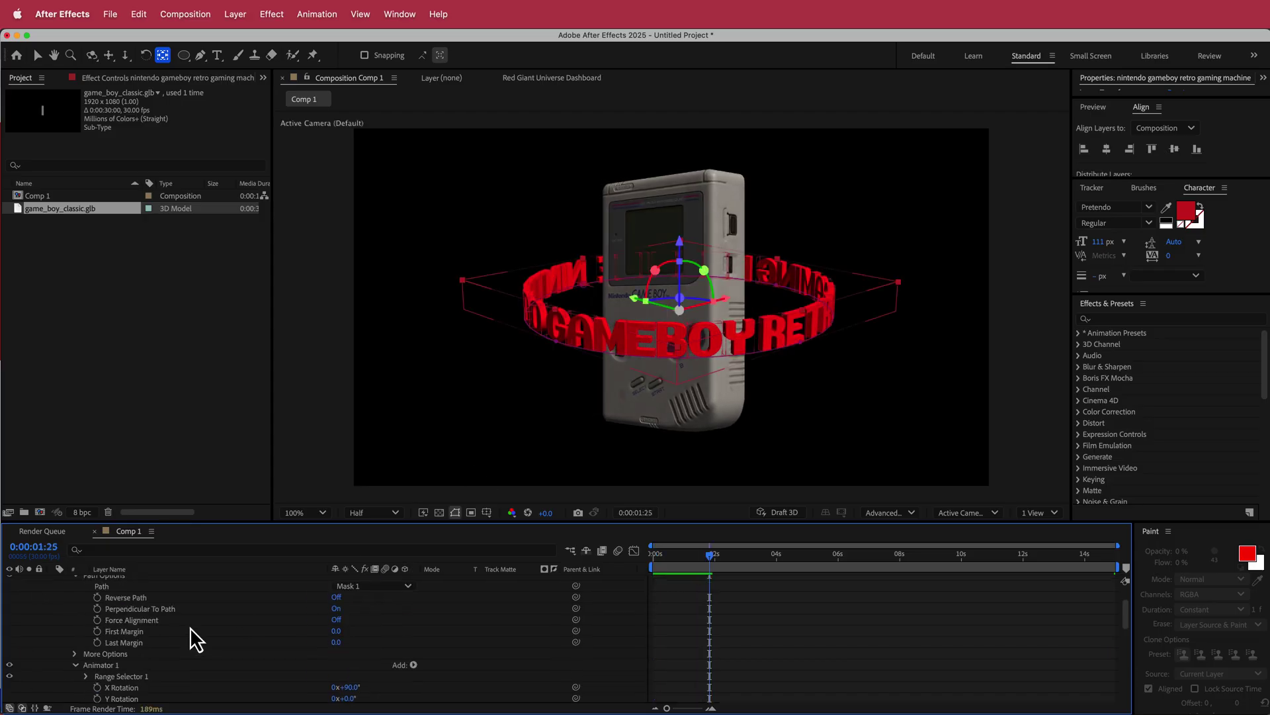
Enlarge the text ring by scaling the text layer to 139% and return to the first frame.
scroll(151, 606, up, 2)
click(167, 580)
key(s)
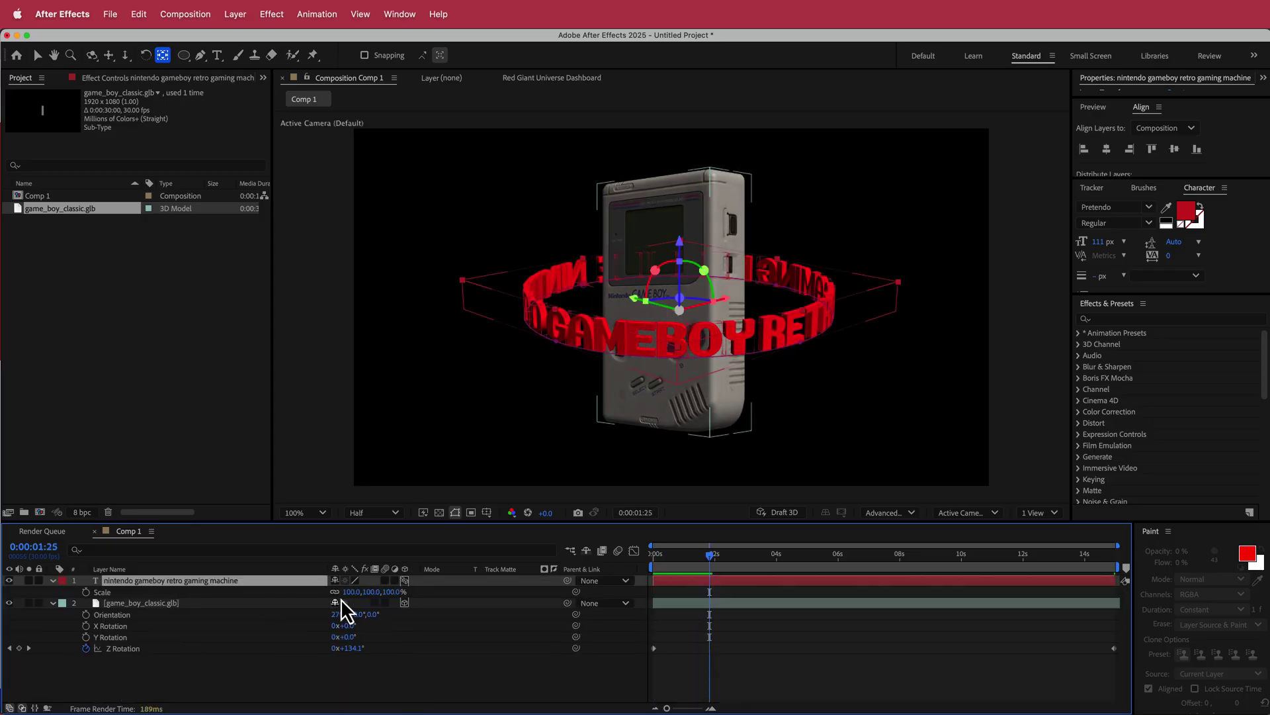
drag(347, 592, 377, 595)
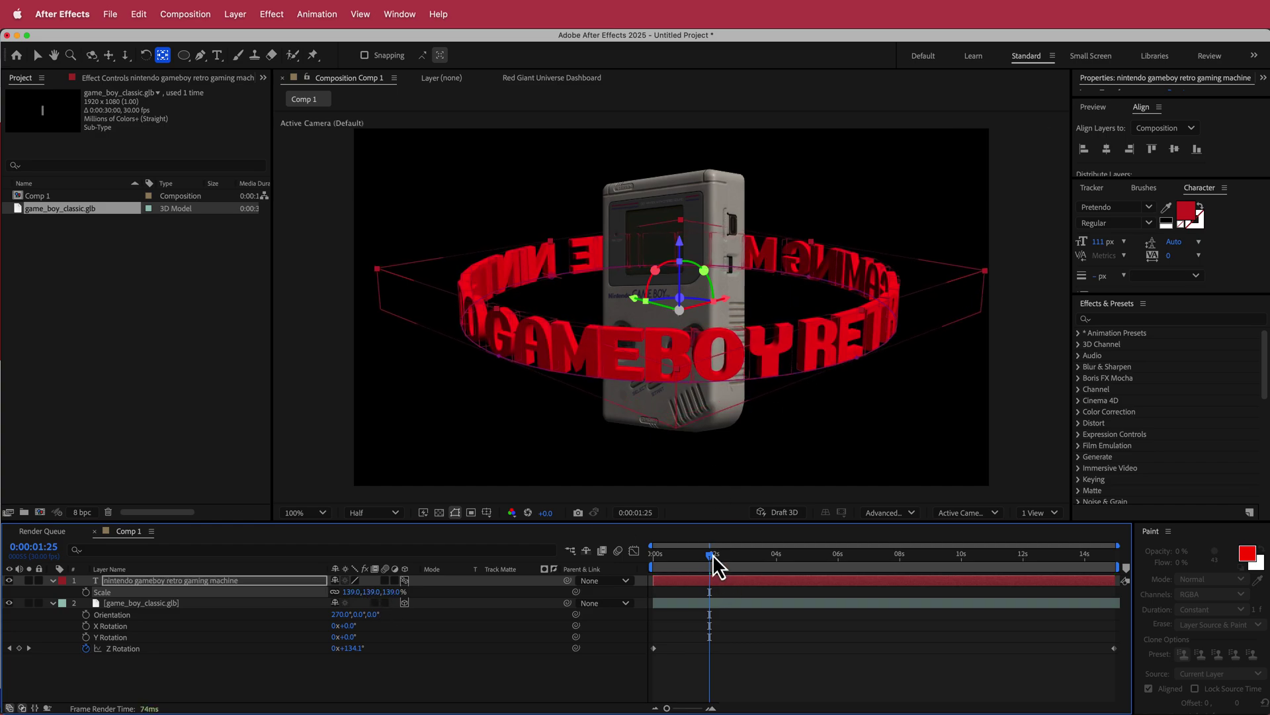
drag(713, 554, 651, 568)
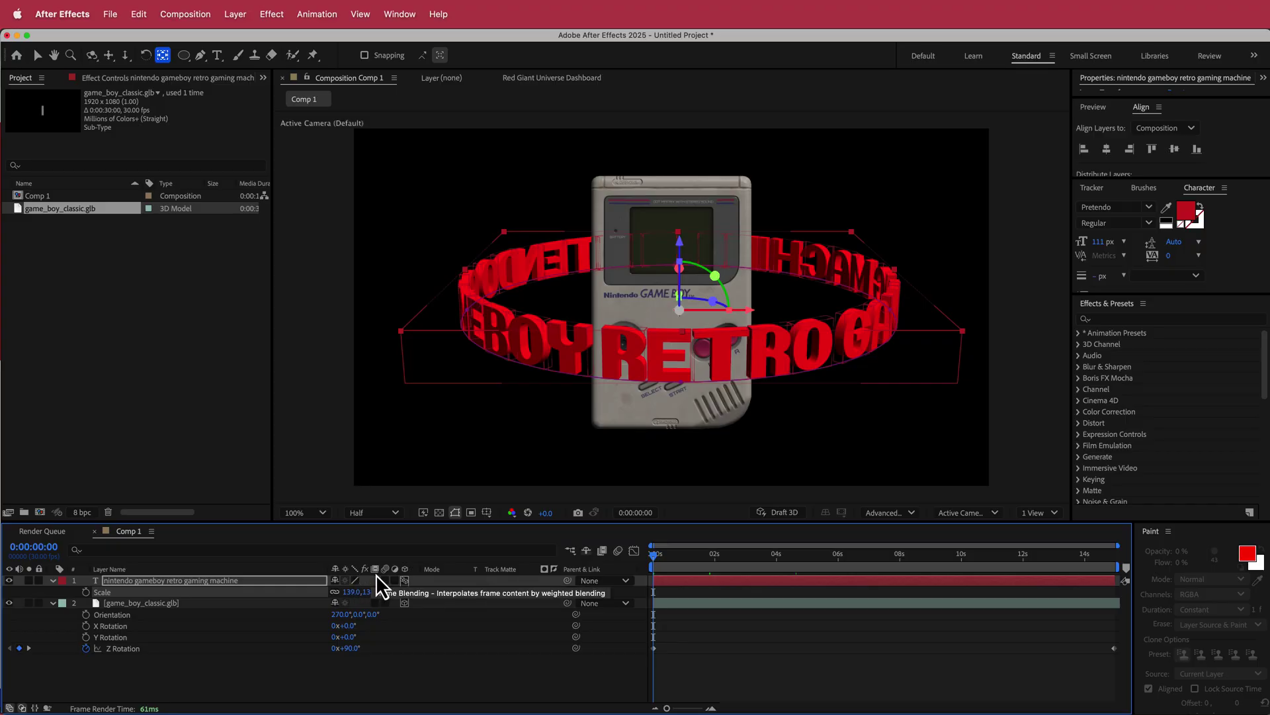
In the text layer's Material Options, set Specular Intensity to 75% and Specular Shininess to 85%.
click(52, 581)
click(53, 580)
scroll(137, 615, down, 1)
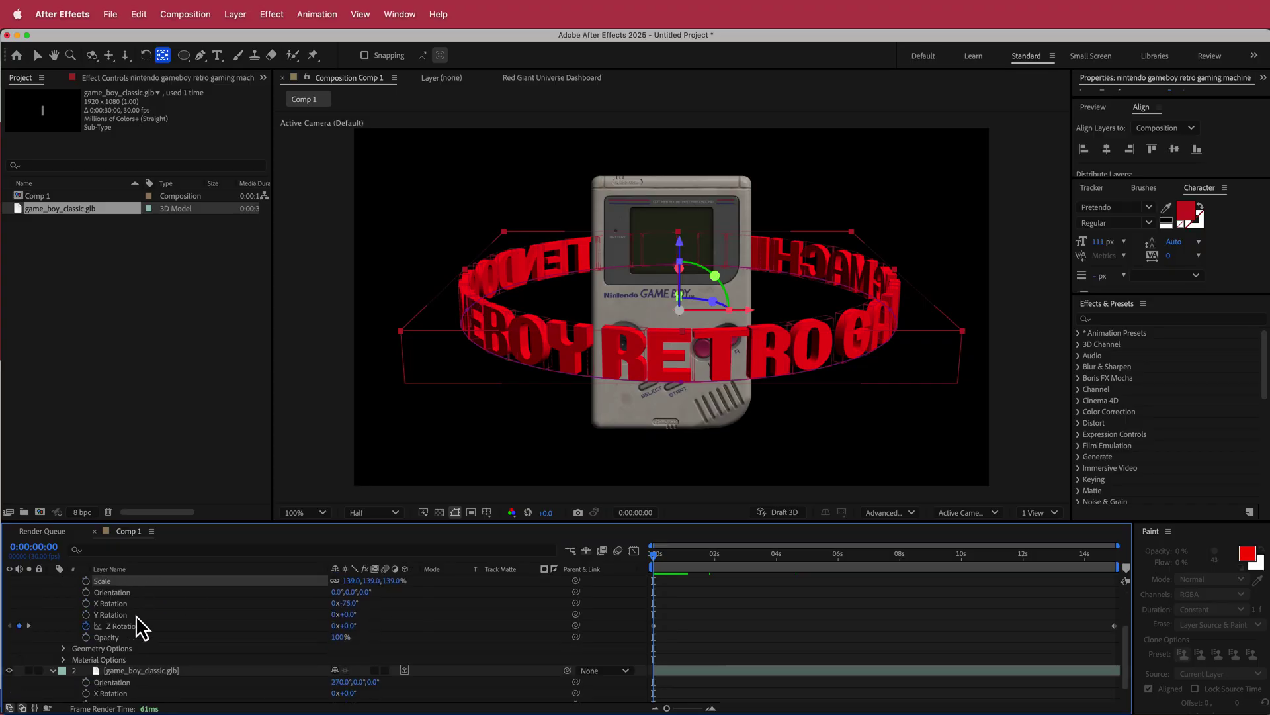
click(63, 660)
scroll(178, 635, down, 3)
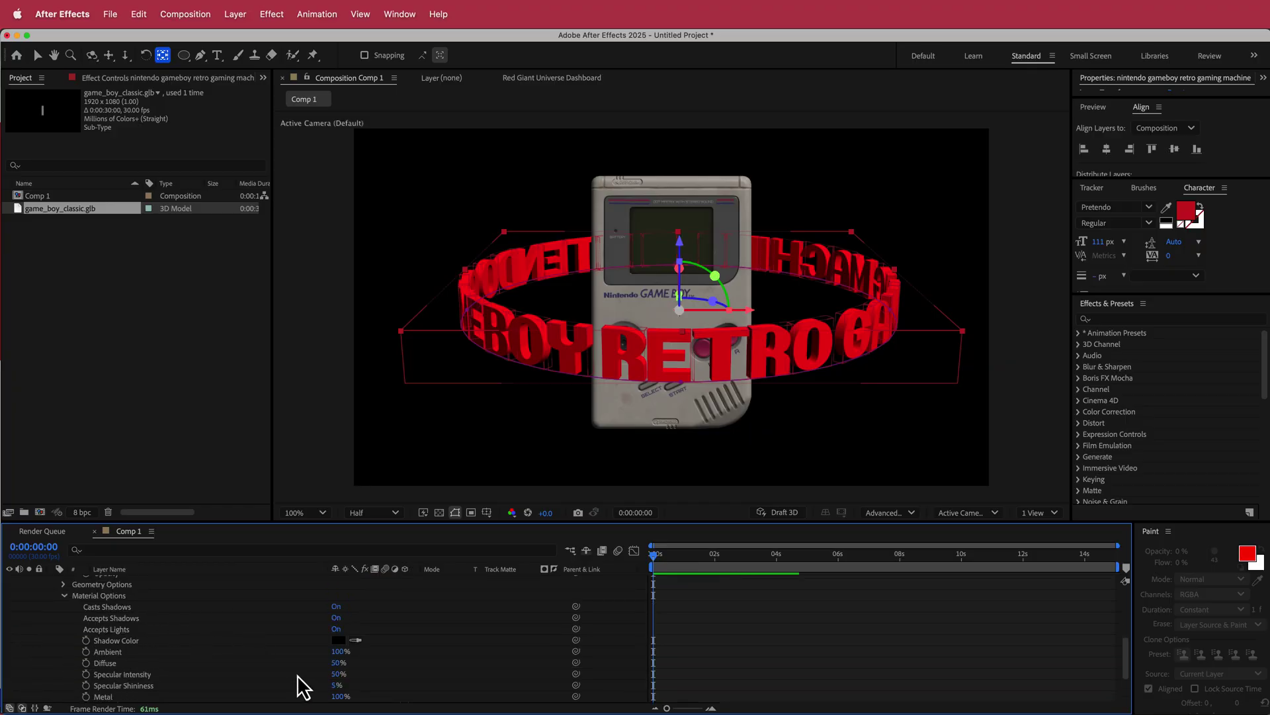
click(336, 673)
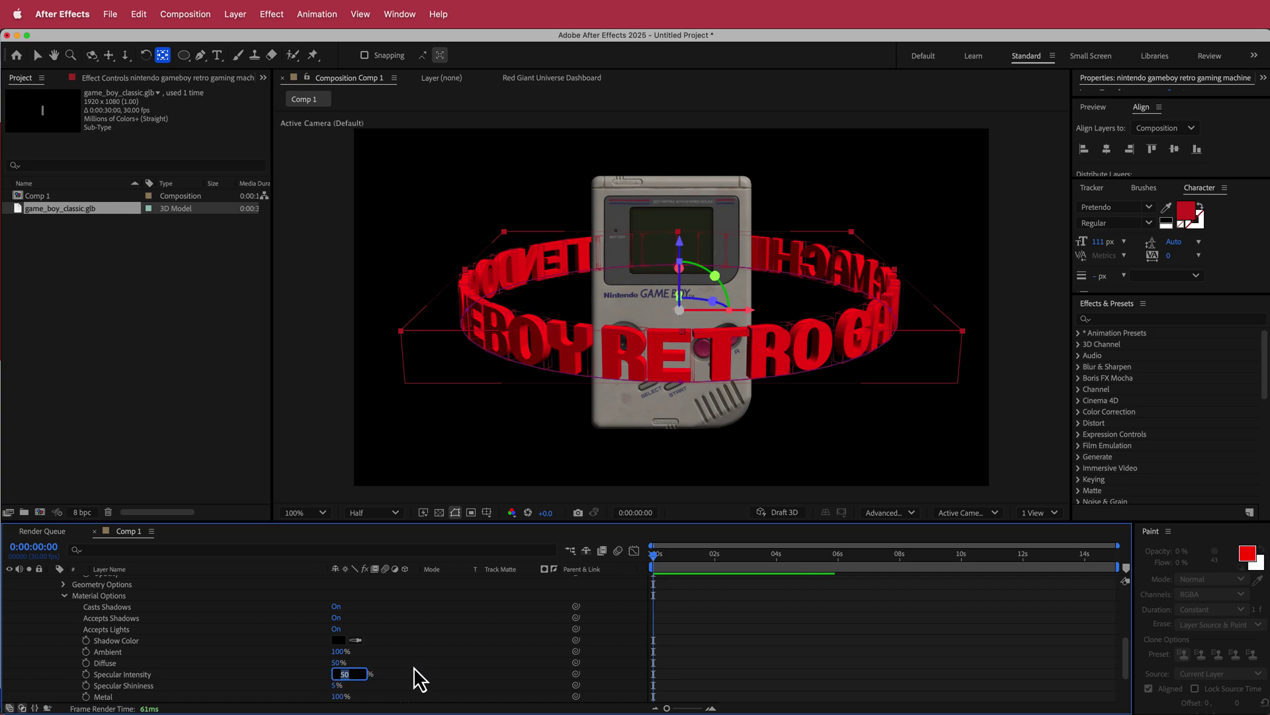
text(75)
key(Tab)
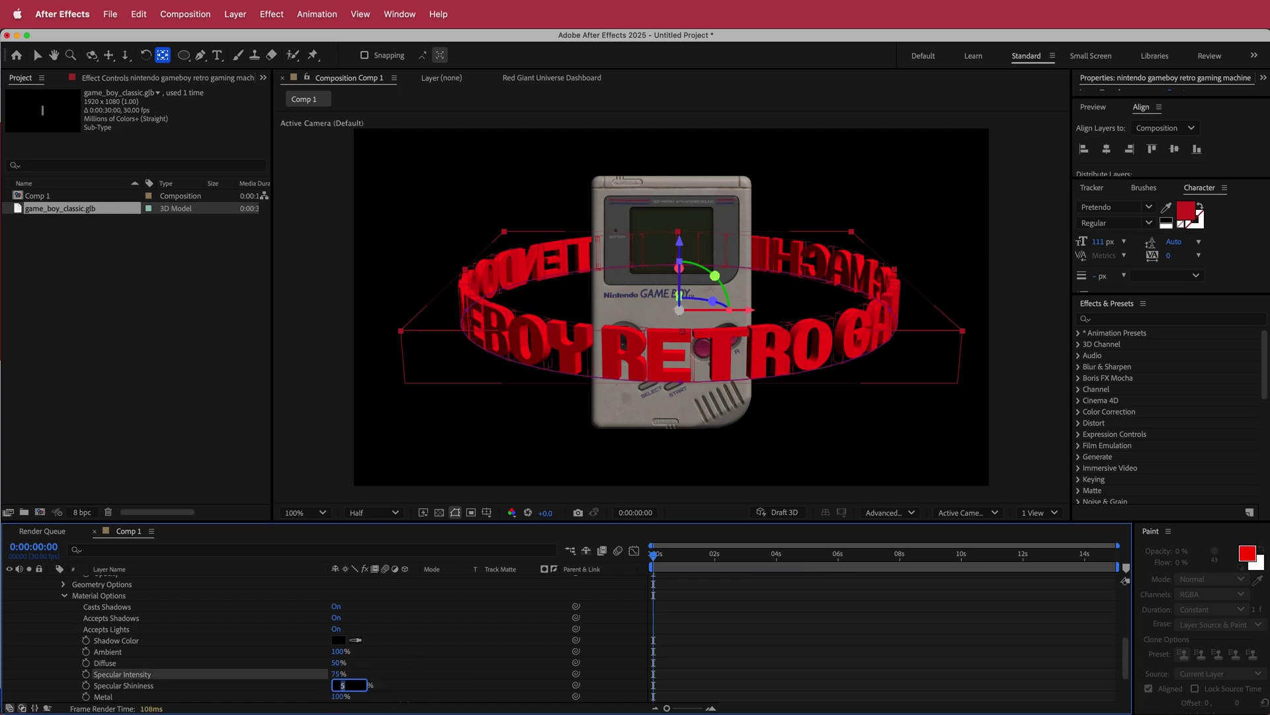
key(Return)
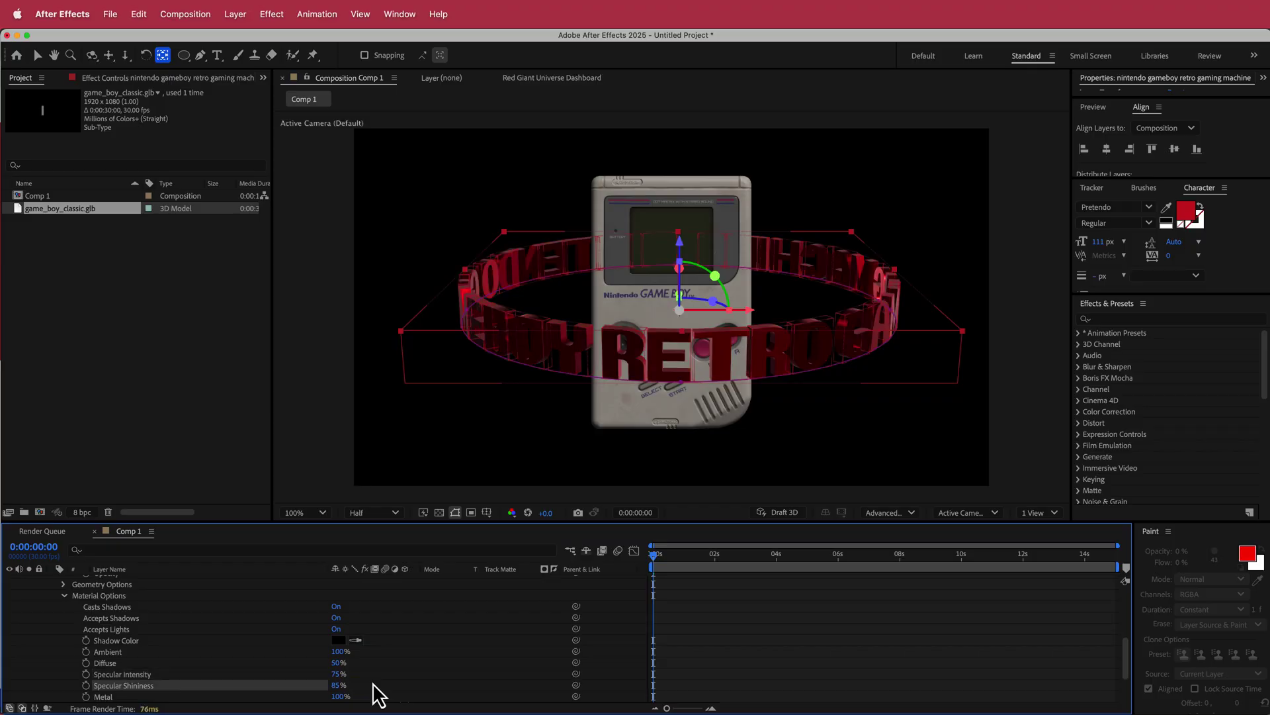
In the text layer's Material Options, set Specular Shininess to 83% and Metal to 59%.
click(336, 684)
text(83)
key(Return)
click(340, 695)
text(59)
key(Return)
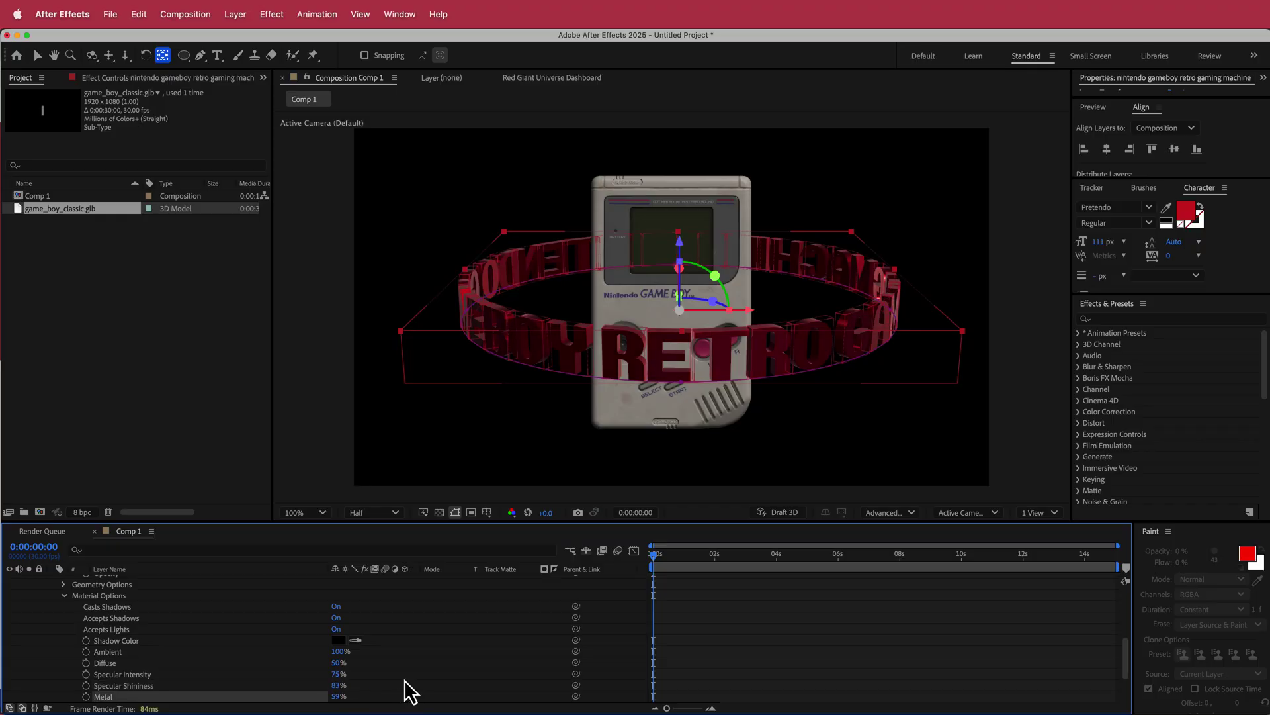
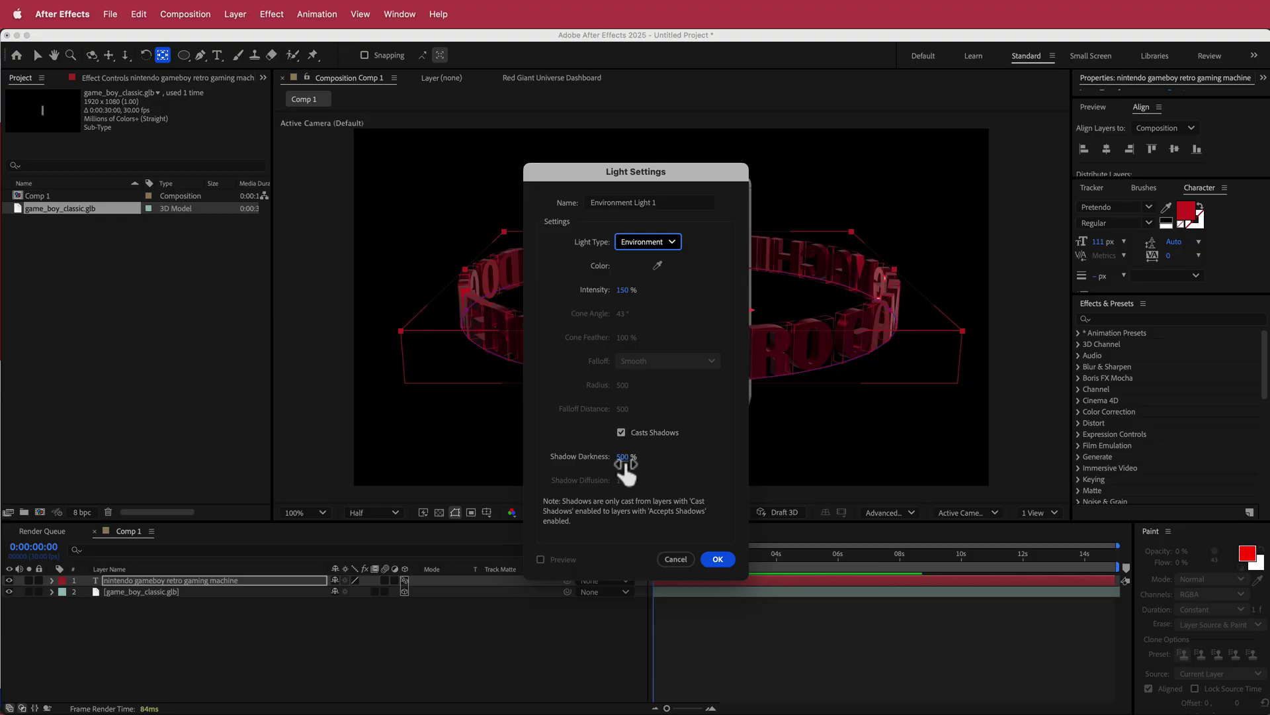
Create a shadow-casting environment light with 150% intensity and 500% shadow darkness.
click(713, 561)
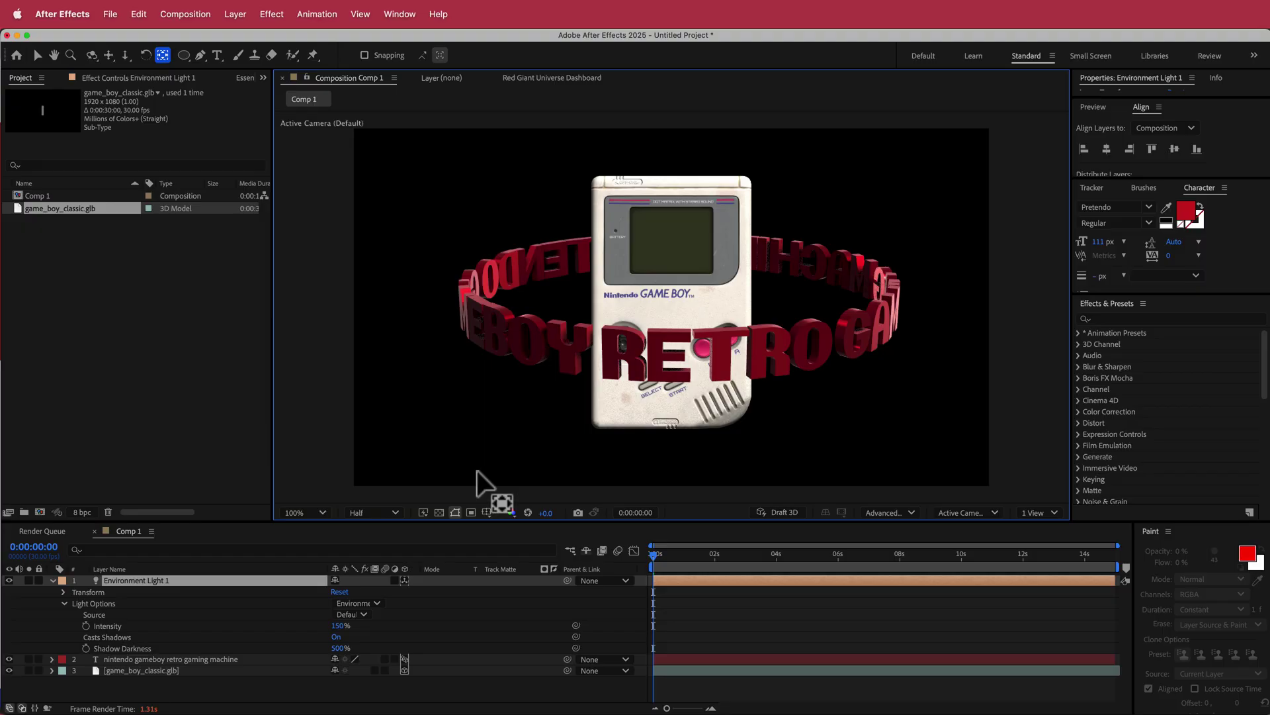
click(53, 581)
click(53, 581)
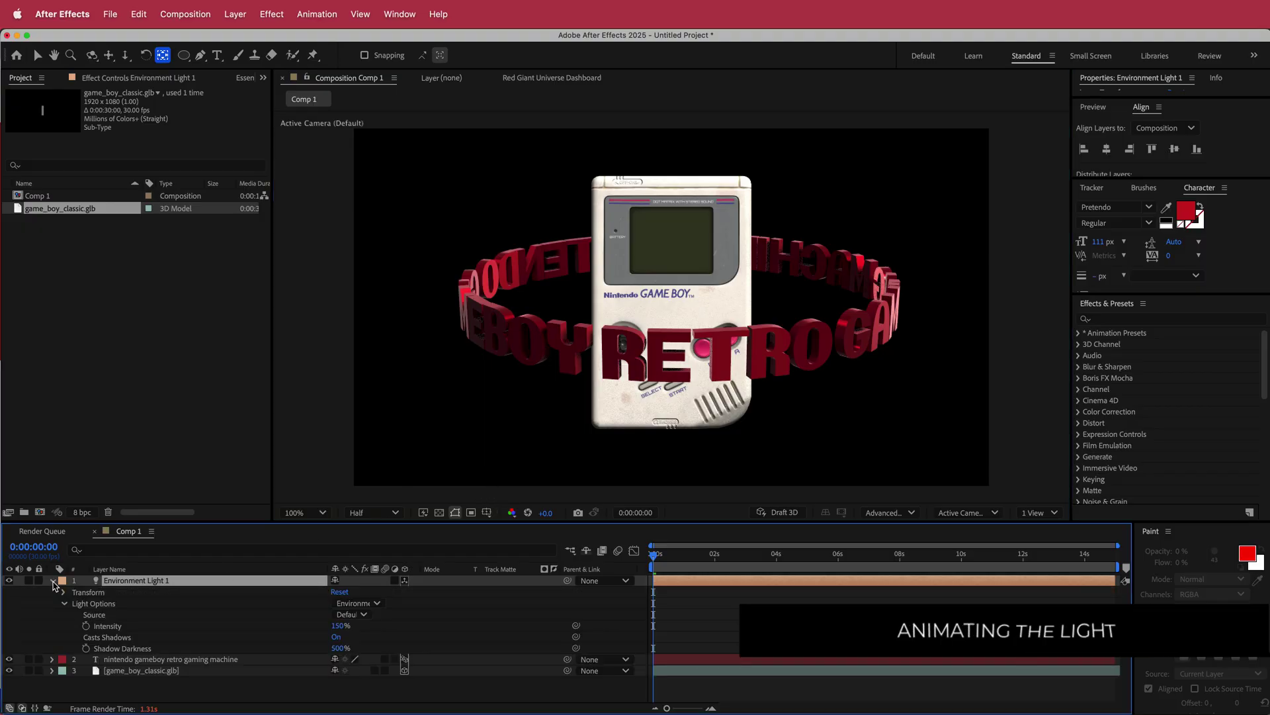
Set the environment light's Y Rotation to 77° and turn on Draft 3D for the composition.
click(63, 592)
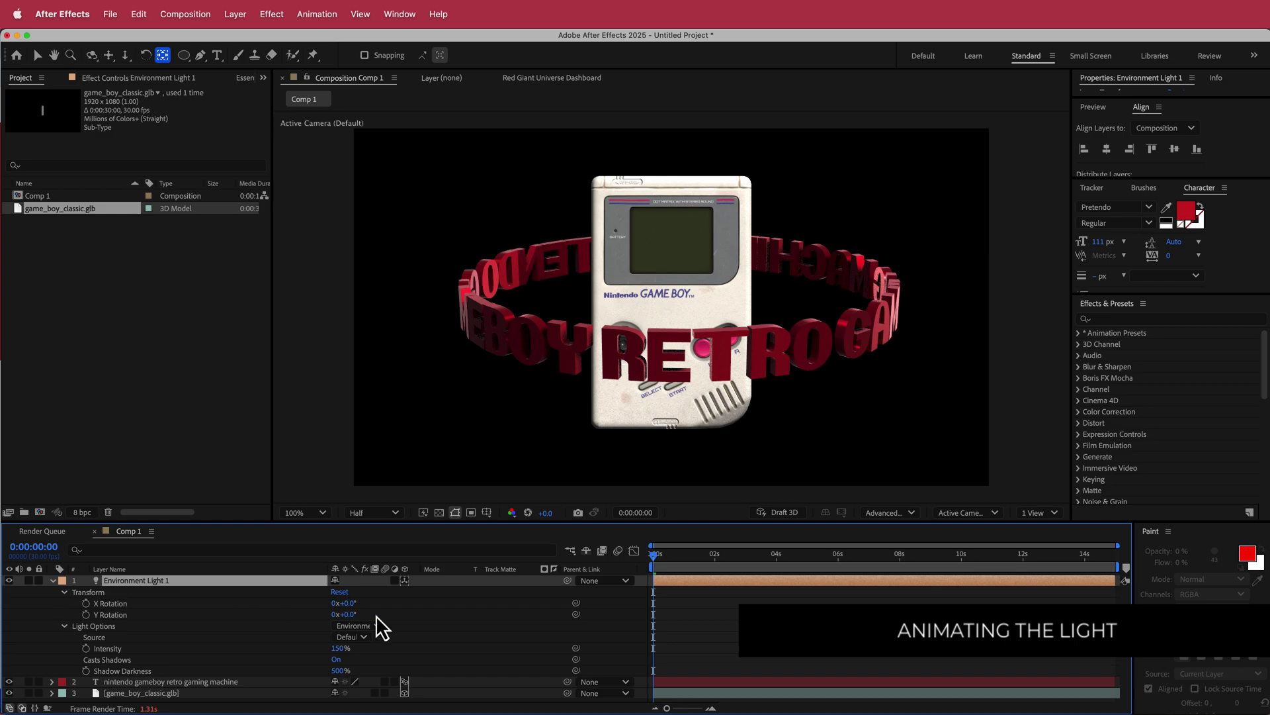
drag(345, 615, 396, 615)
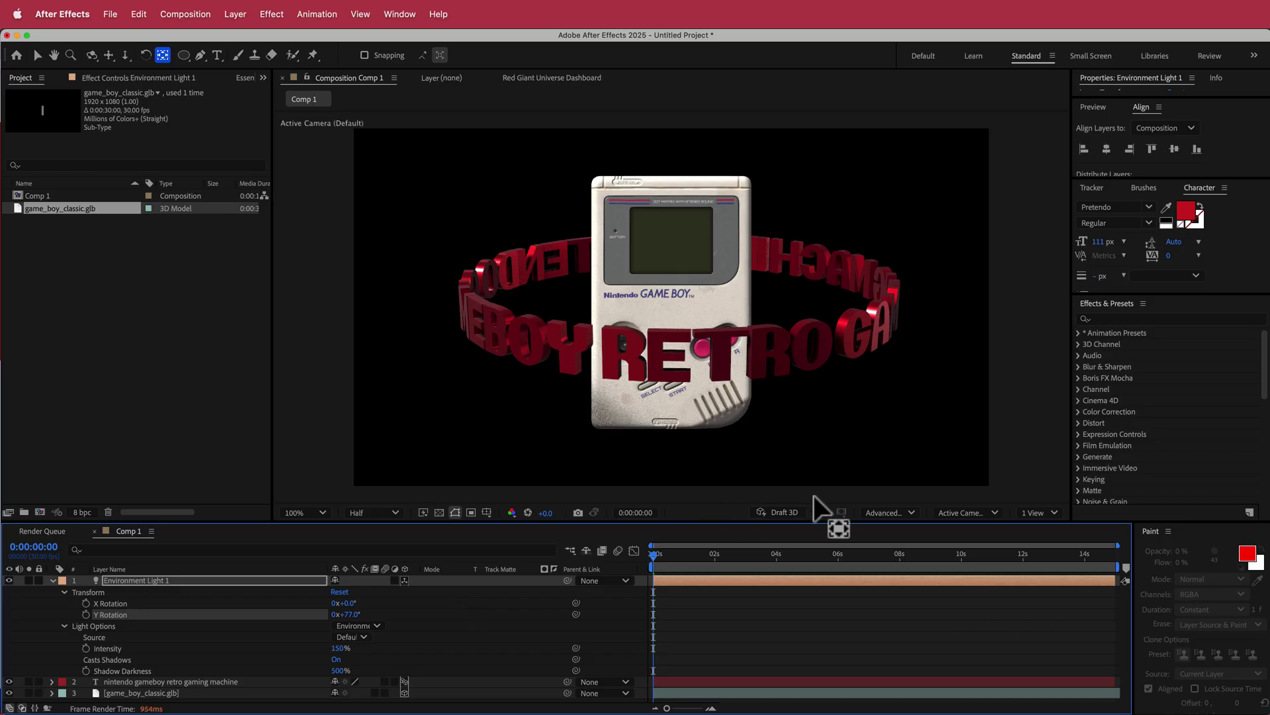
click(778, 513)
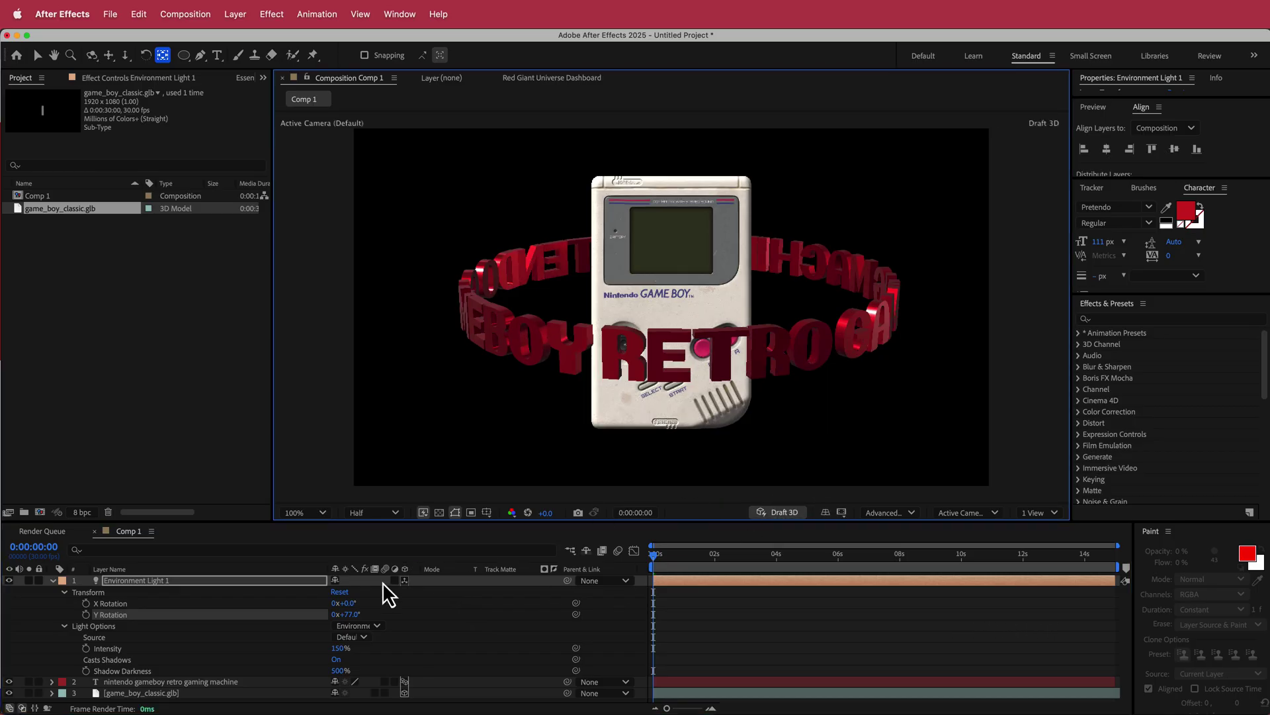
mouse_move(353, 617)
mouse_down()
mouse_move(364, 617)
mouse_move(350, 618)
mouse_up()
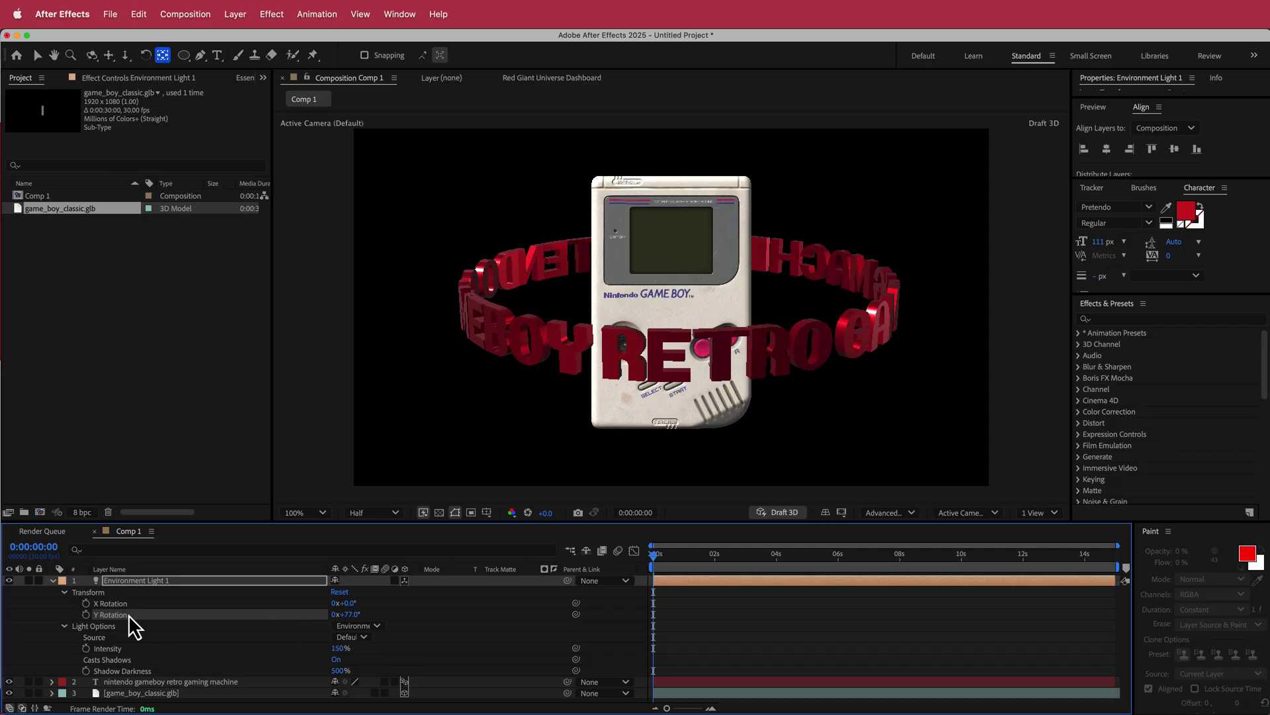
Keyframe the environment light's Y Rotation at the first frame and set it to 110° at 0:00:14:29.
click(86, 614)
drag(665, 562, 1147, 557)
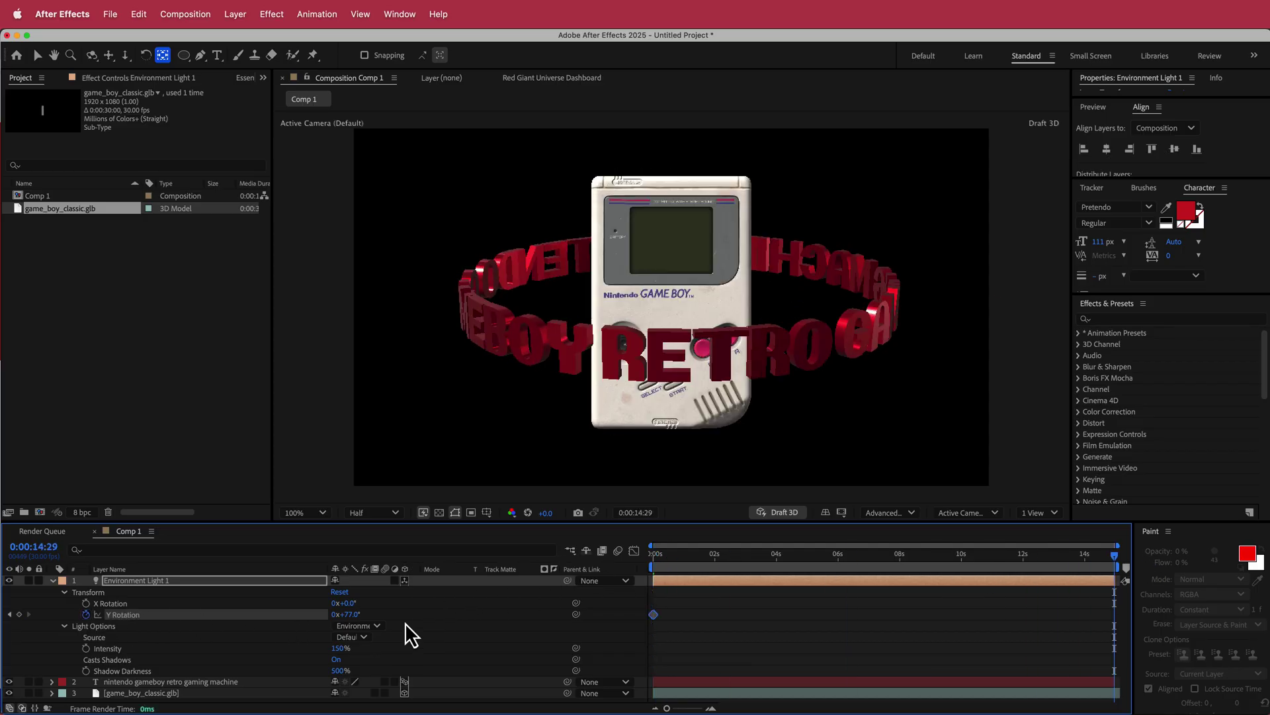
click(356, 615)
text(10)
key(Return)
key(Home)
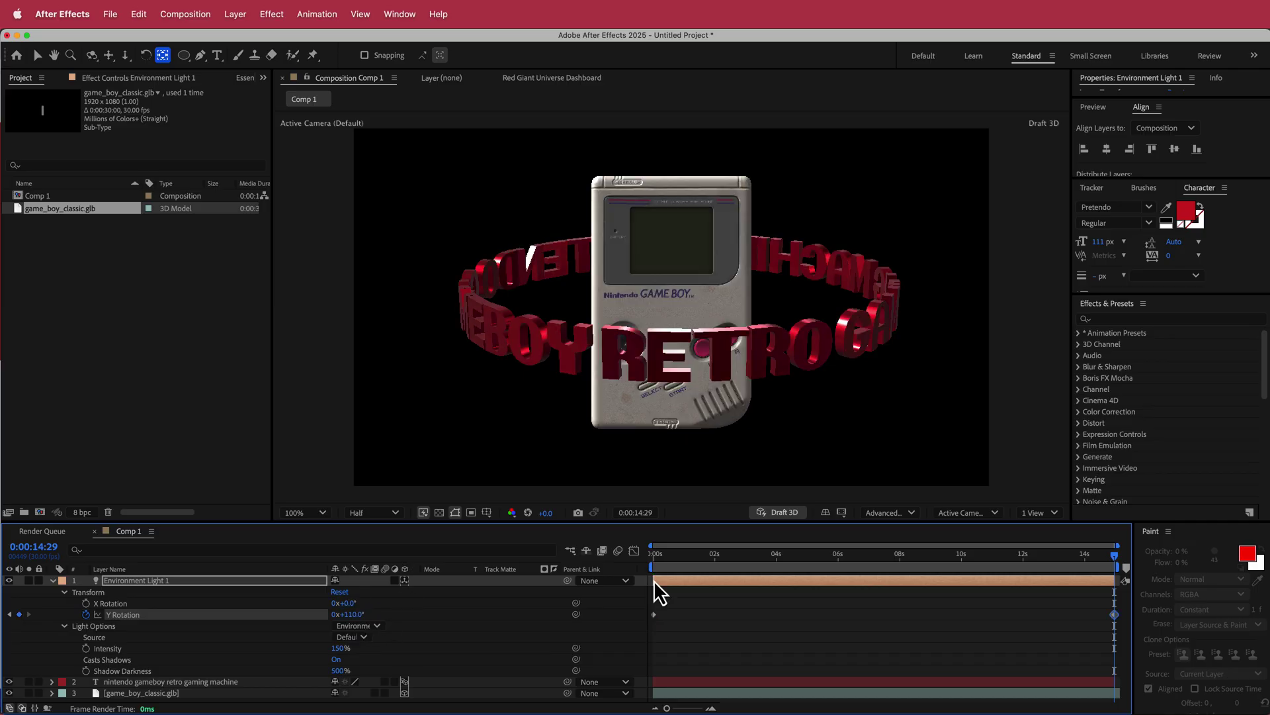
Set the environment light's Y Rotation keyframe at the first frame to 0° and check the last frame.
click(1113, 556)
drag(1113, 556, 923, 556)
key(Home)
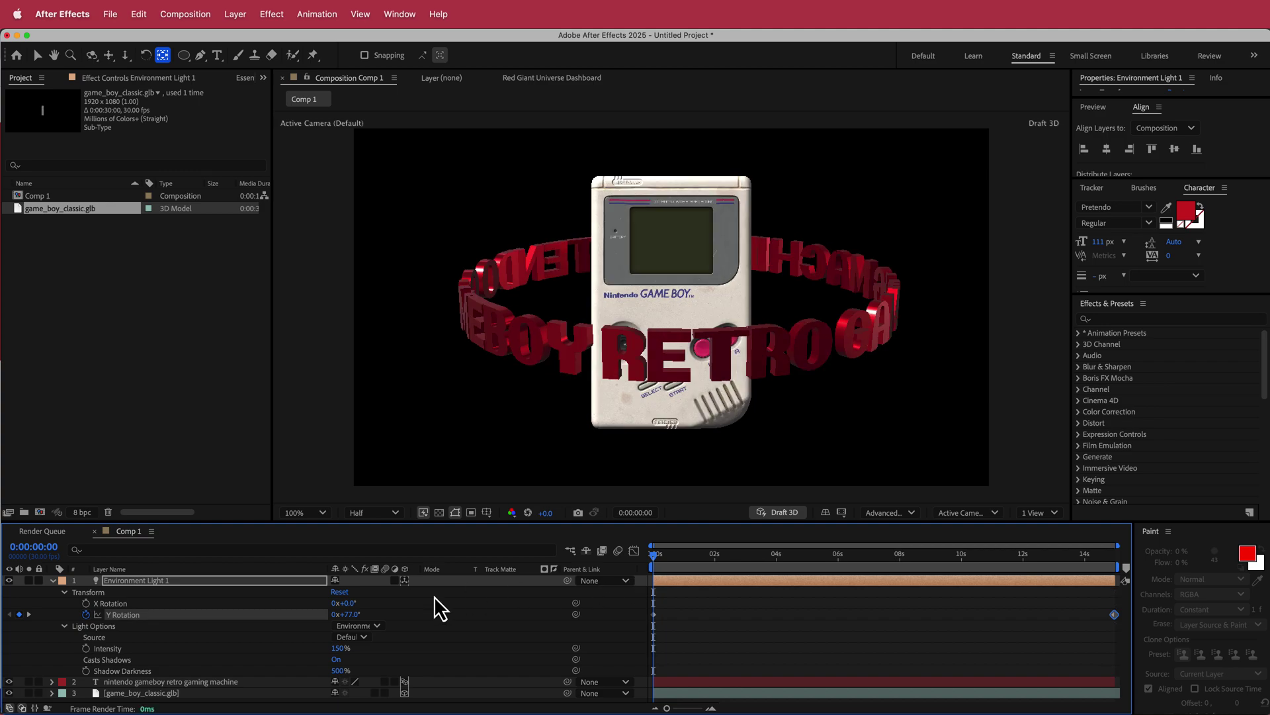
click(356, 615)
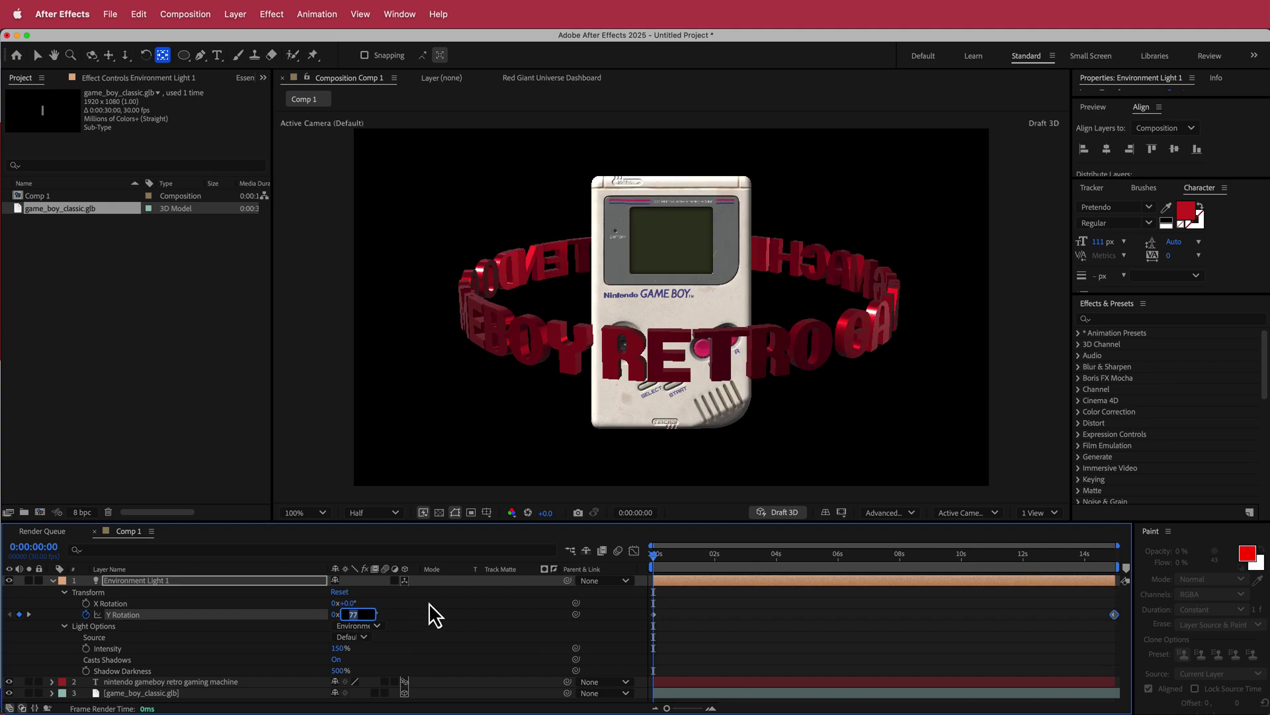
key(Return)
drag(653, 553, 1125, 567)
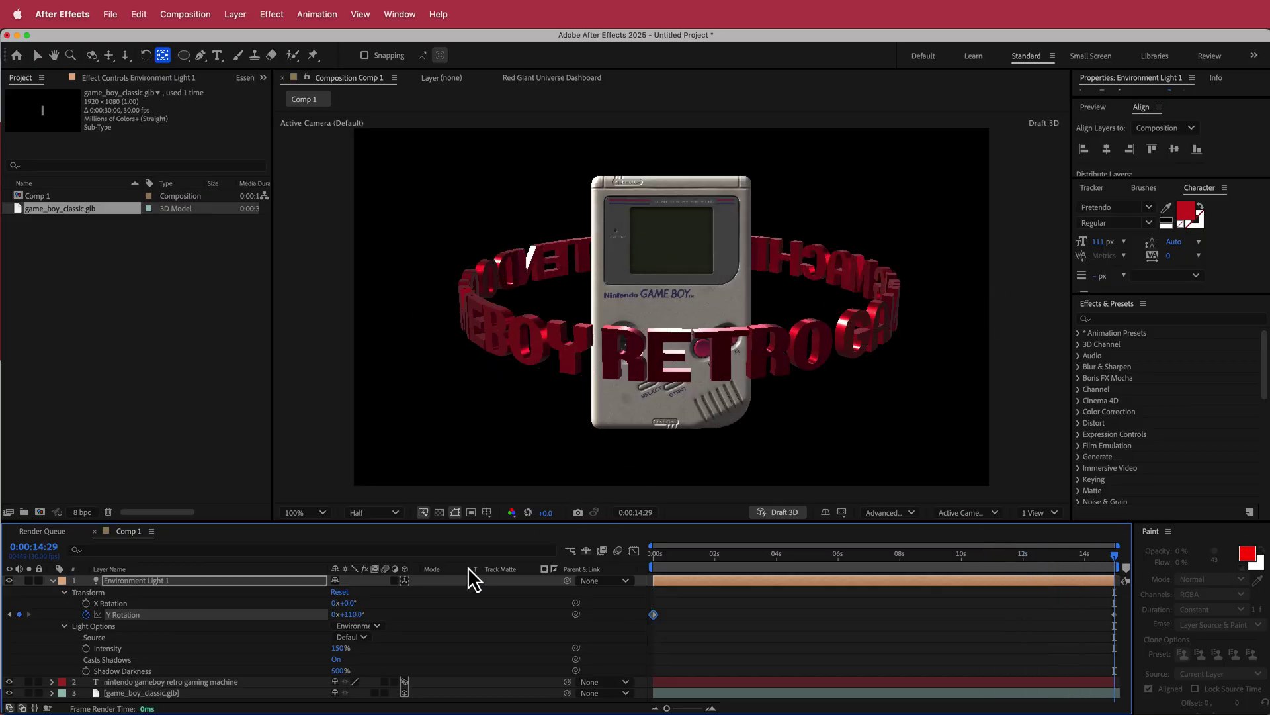
Start a new point light and give it the pale pink colour FFEAEA.
right_click(519, 581)
mouse_move(567, 593)
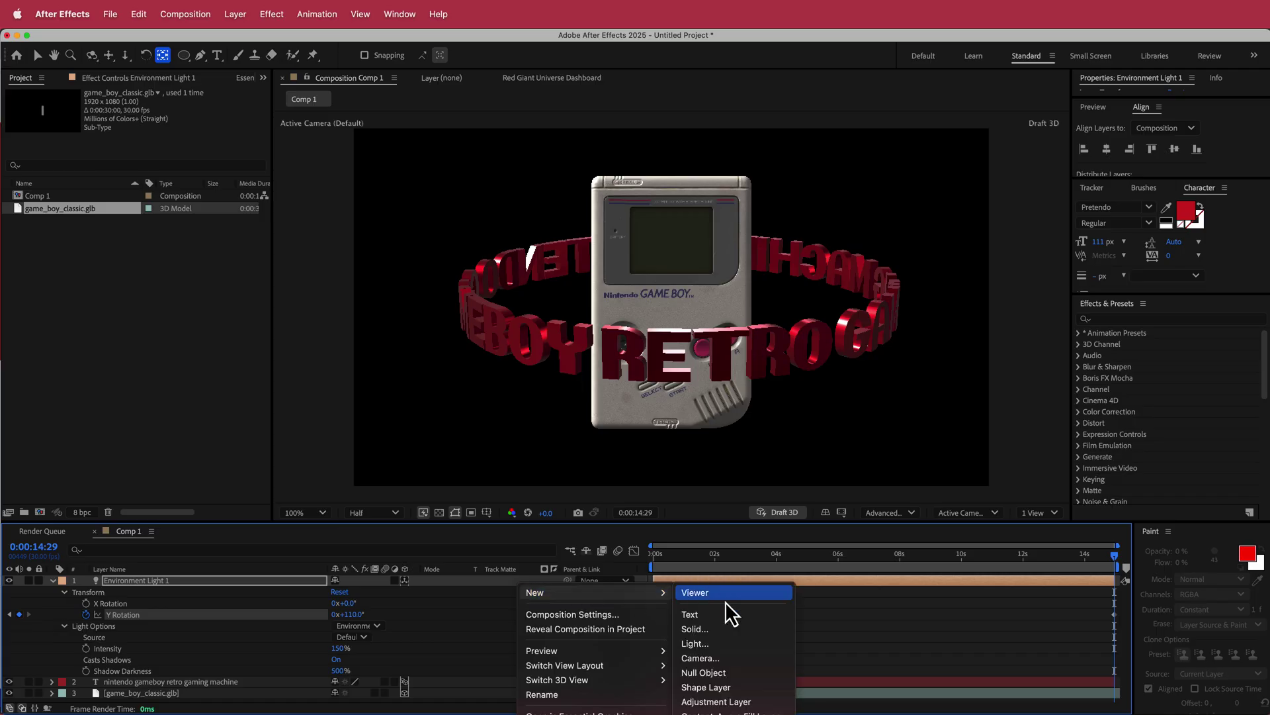
click(761, 646)
click(668, 243)
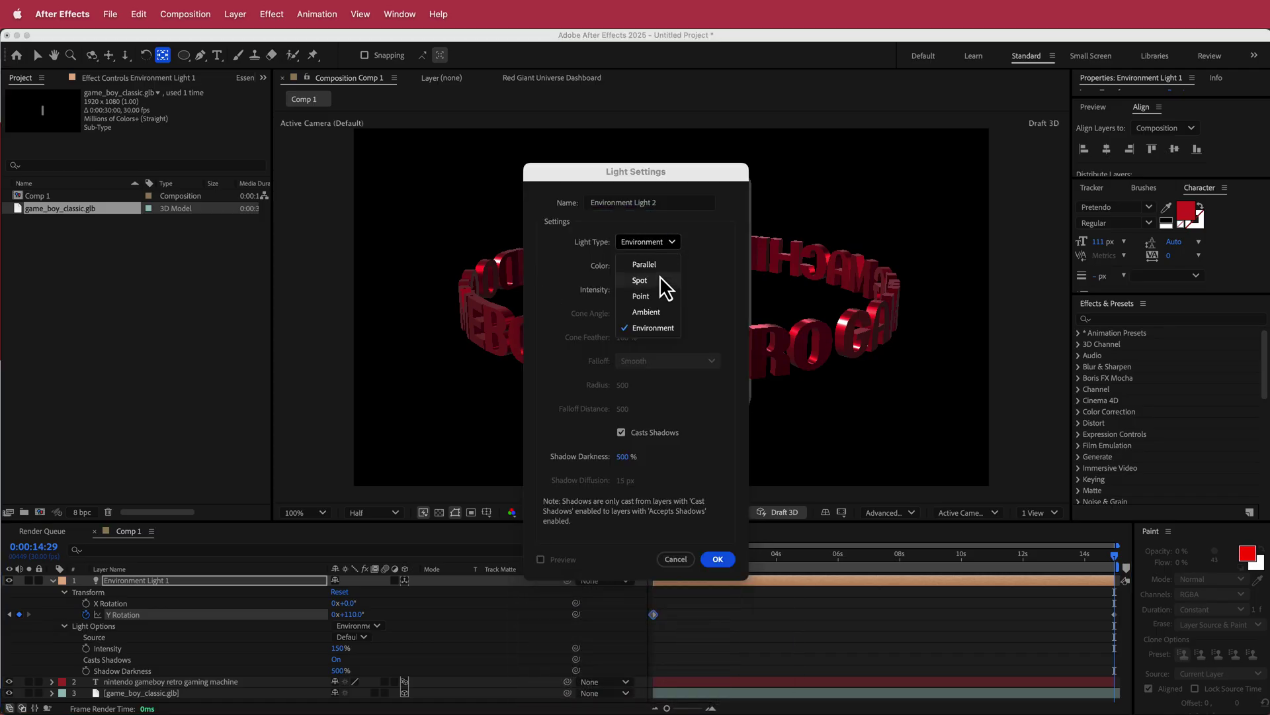
click(658, 295)
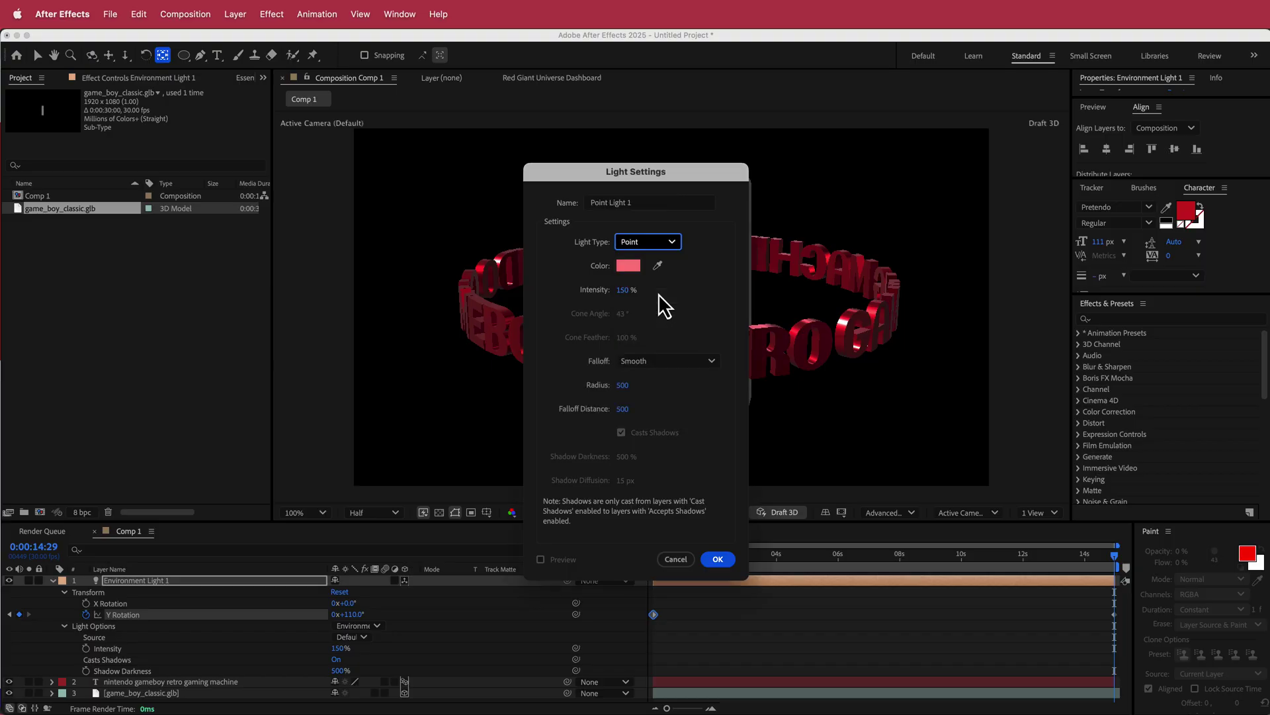
click(630, 266)
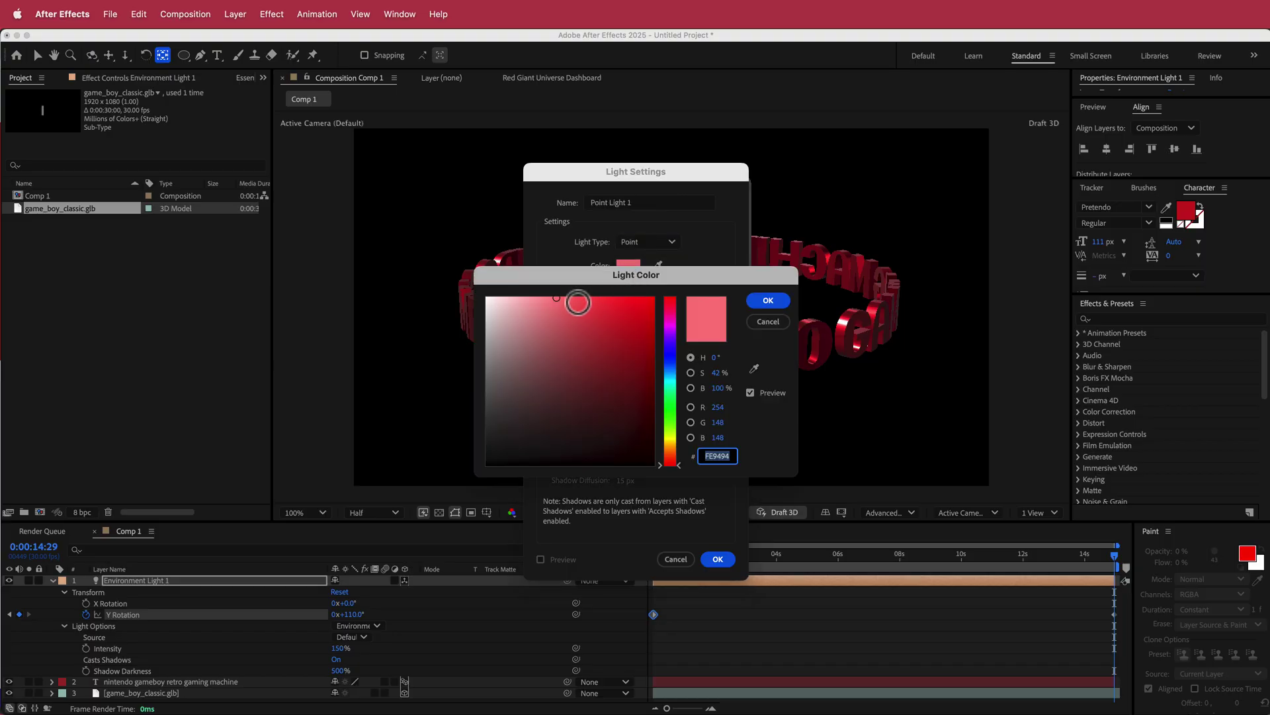
drag(528, 298, 499, 297)
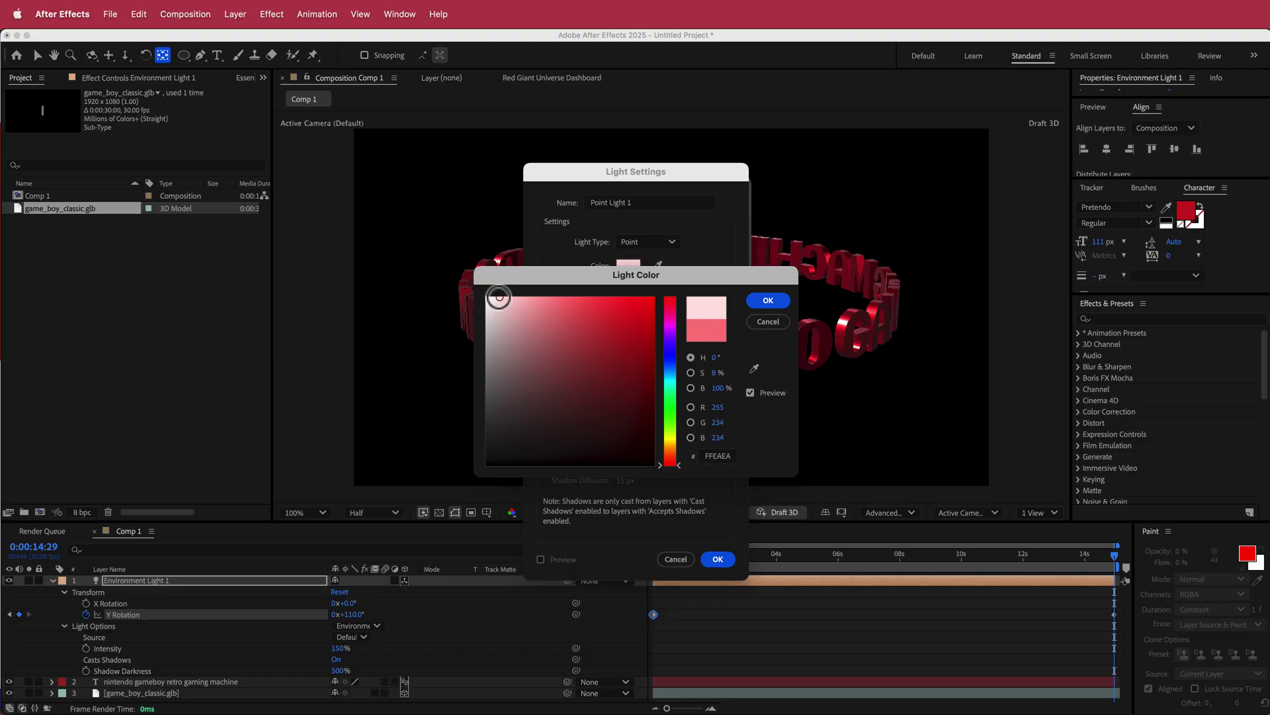
click(761, 301)
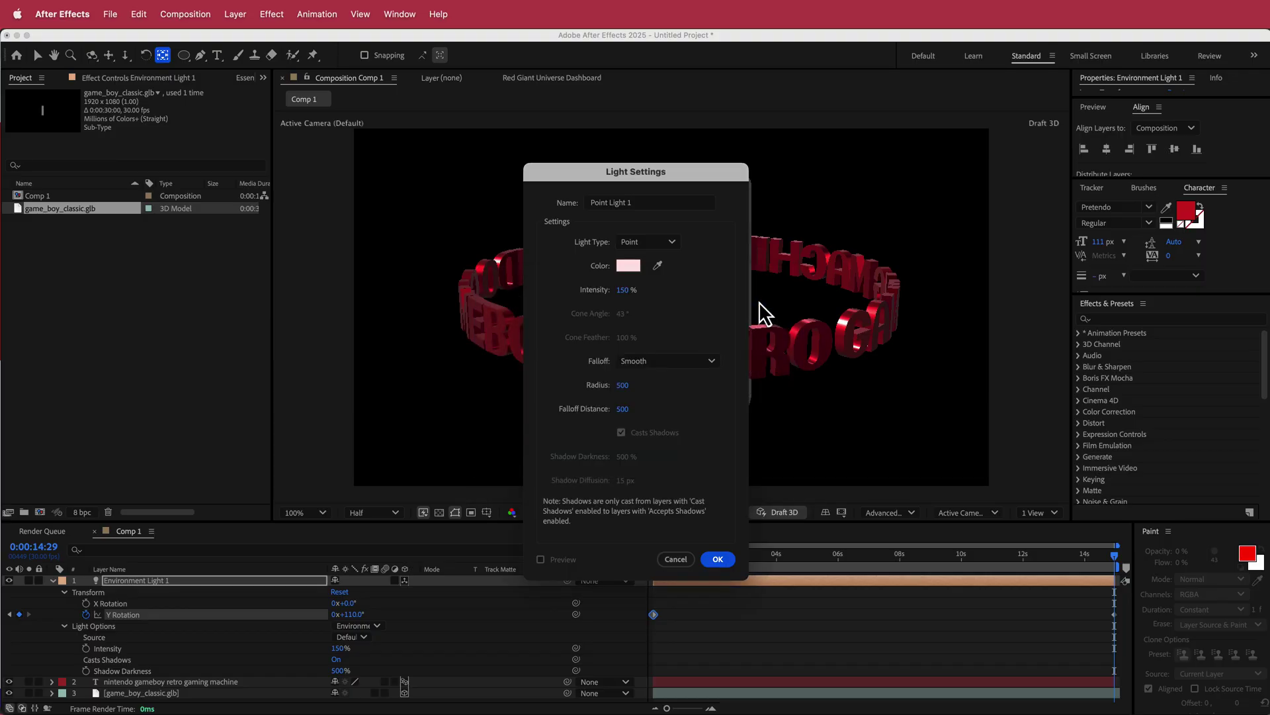
Set the point light's intensity to 120% and add it to the composition.
click(625, 292)
text(12)
click(715, 302)
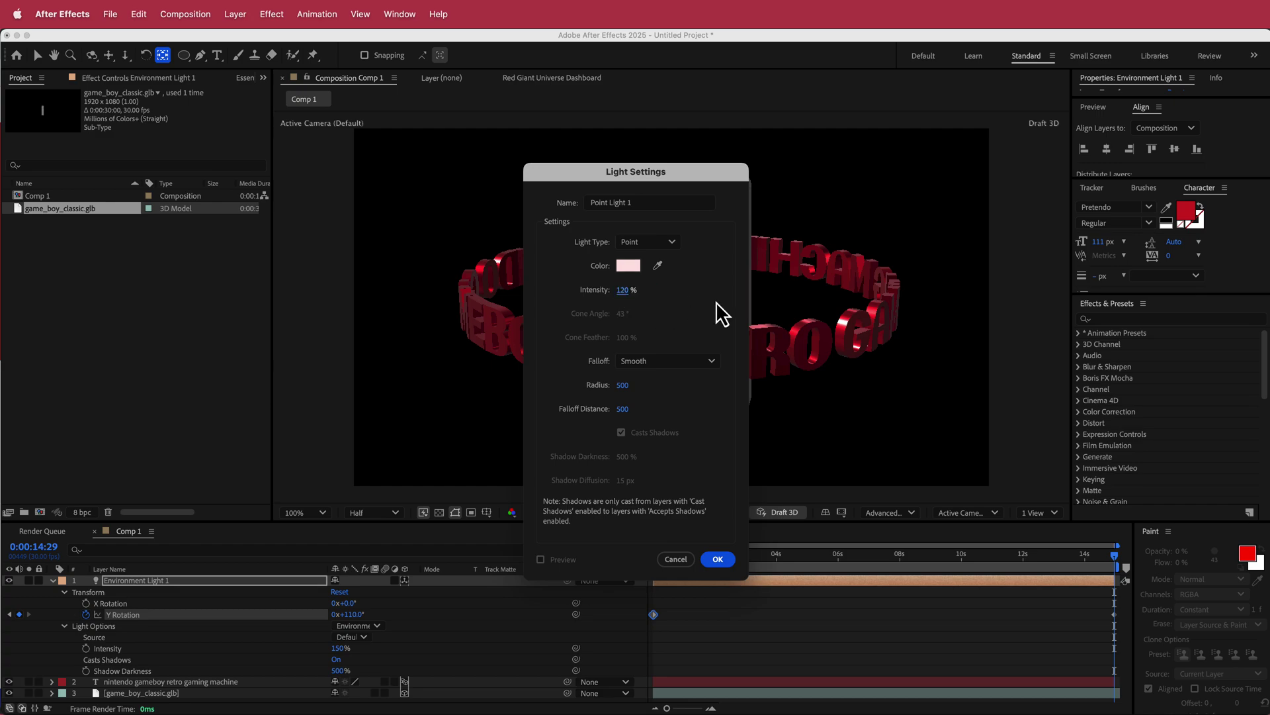
click(718, 560)
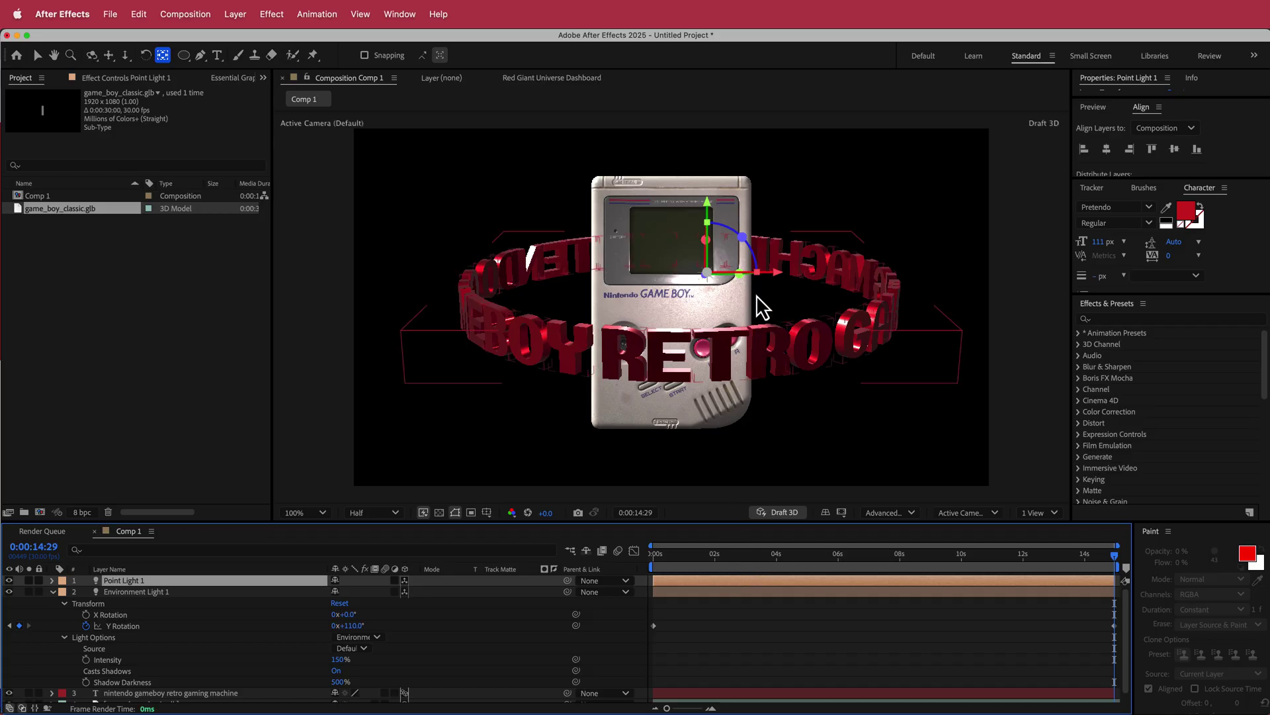
Raise the point light to the Game Boy's top edge by setting its Position to 1040, 254, -666.7.
drag(707, 272, 717, 143)
key(super+z)
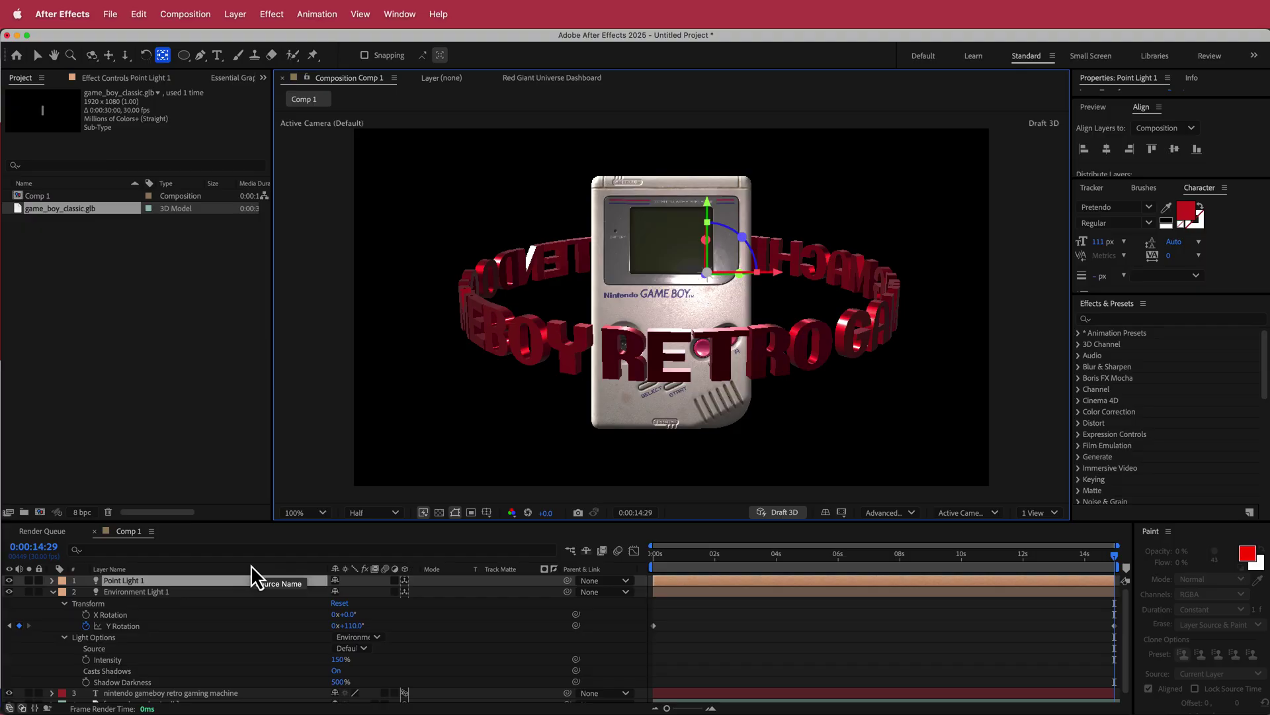
key(p)
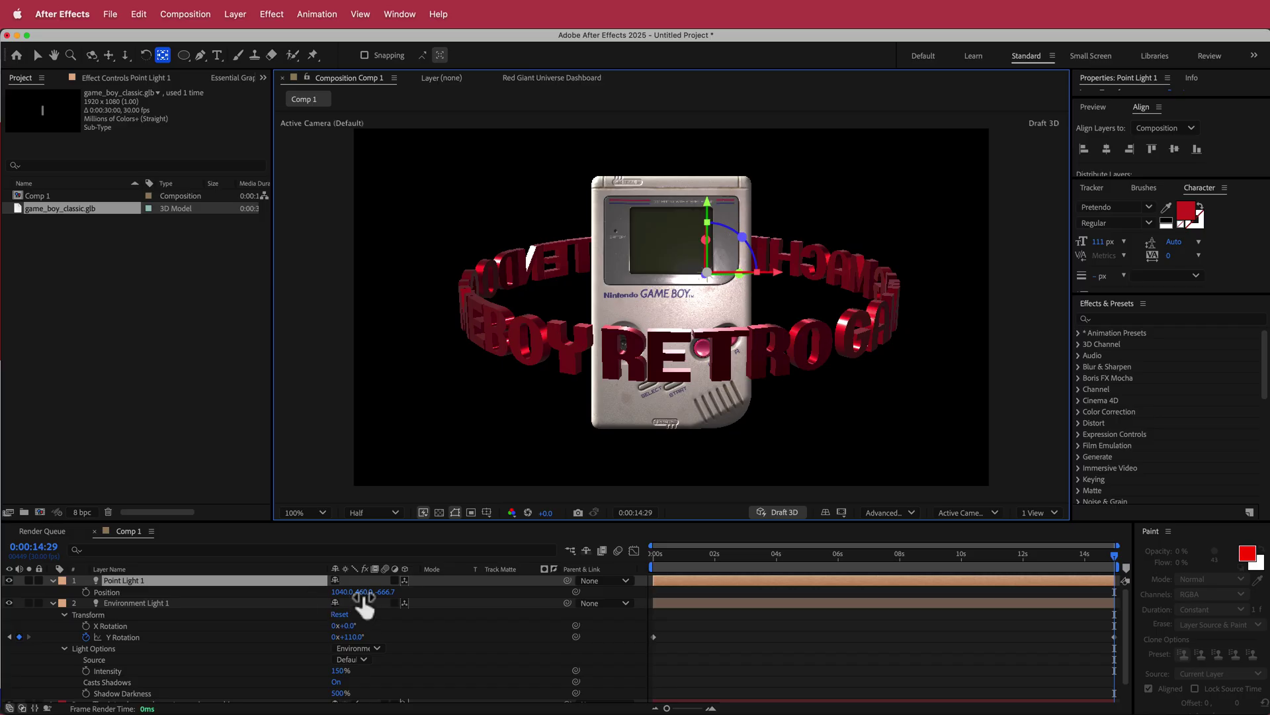
drag(363, 594, 218, 610)
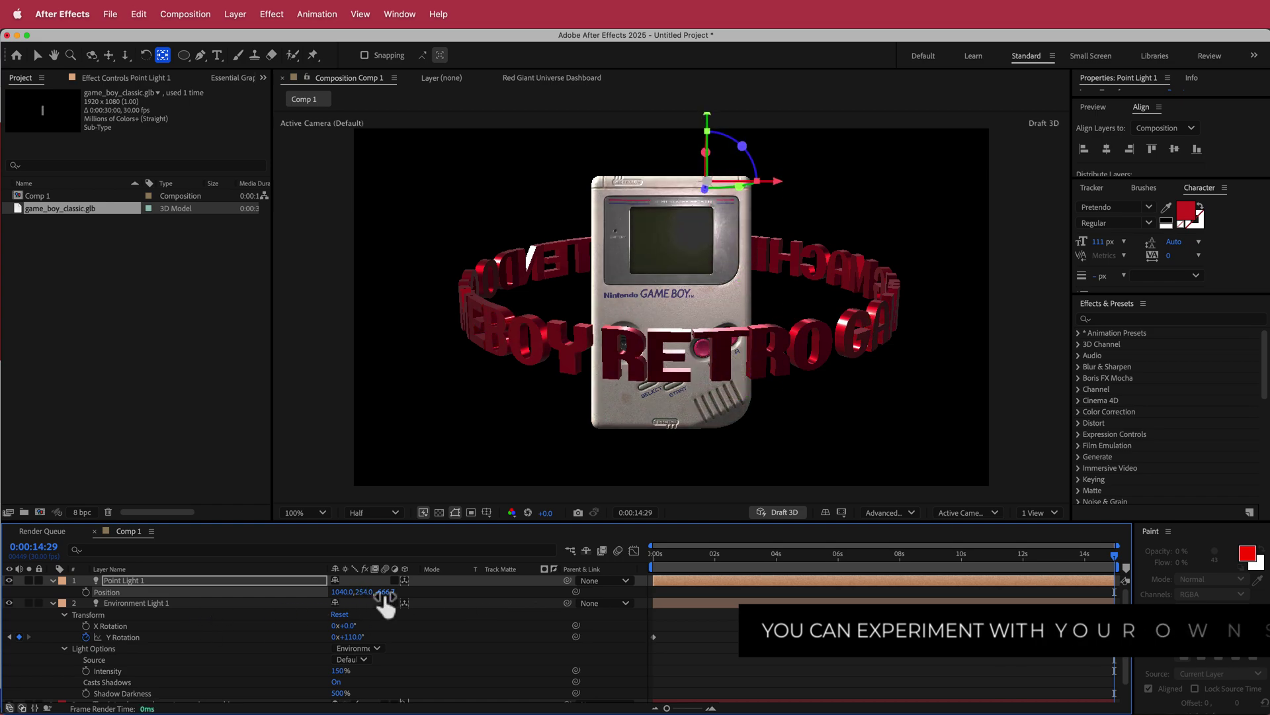
drag(386, 599, 351, 594)
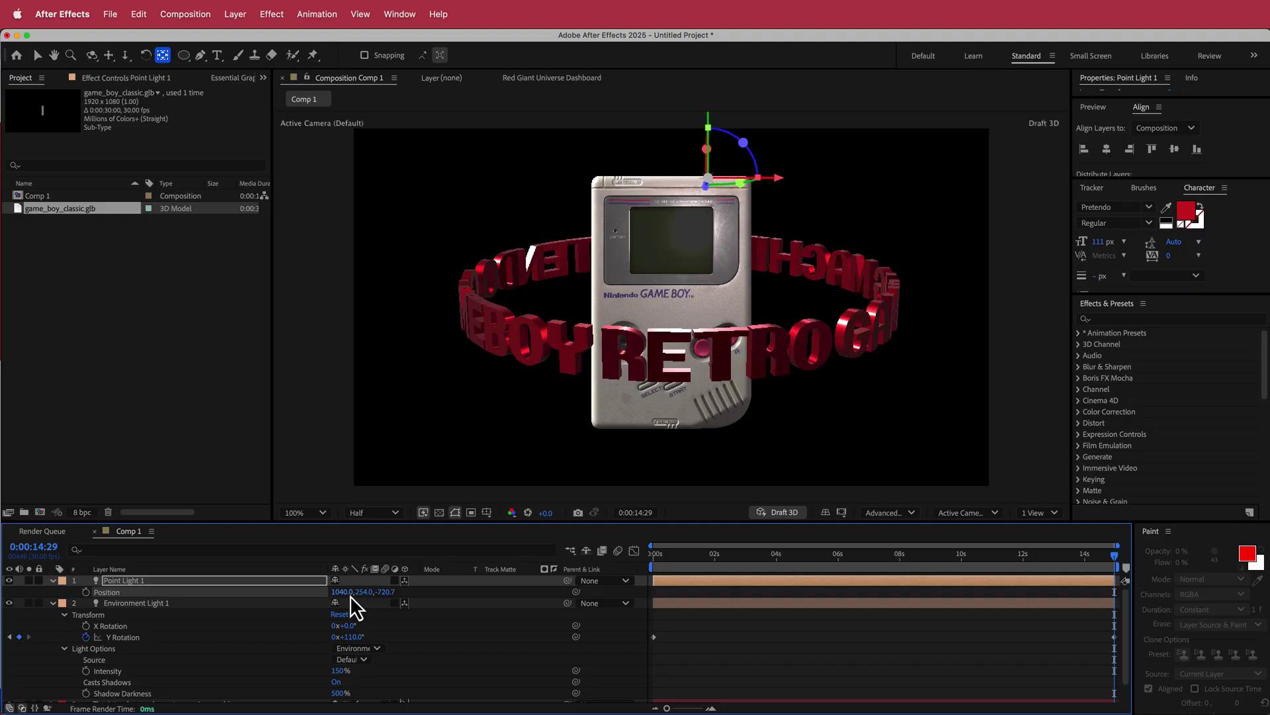
drag(435, 593, 382, 596)
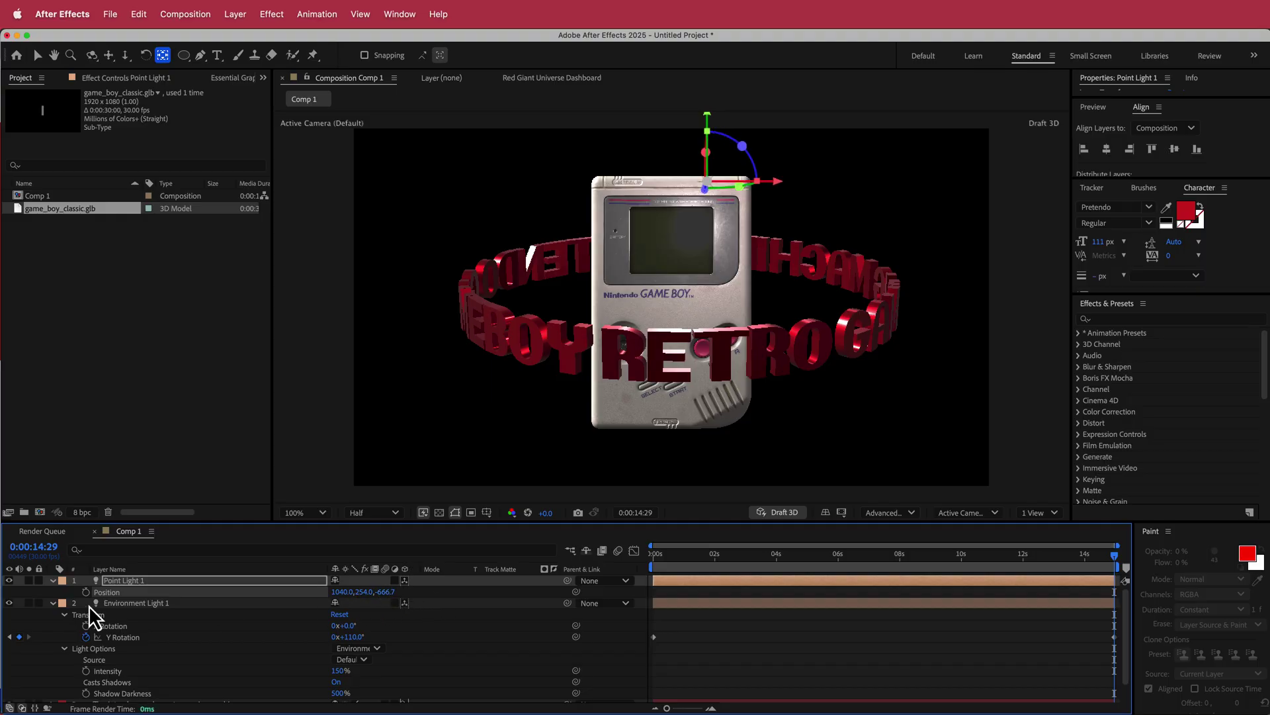
Keyframe the point light's Position at the first frame and lower it to about Y 860 at 0:00:14:29.
click(1112, 558)
key(Home)
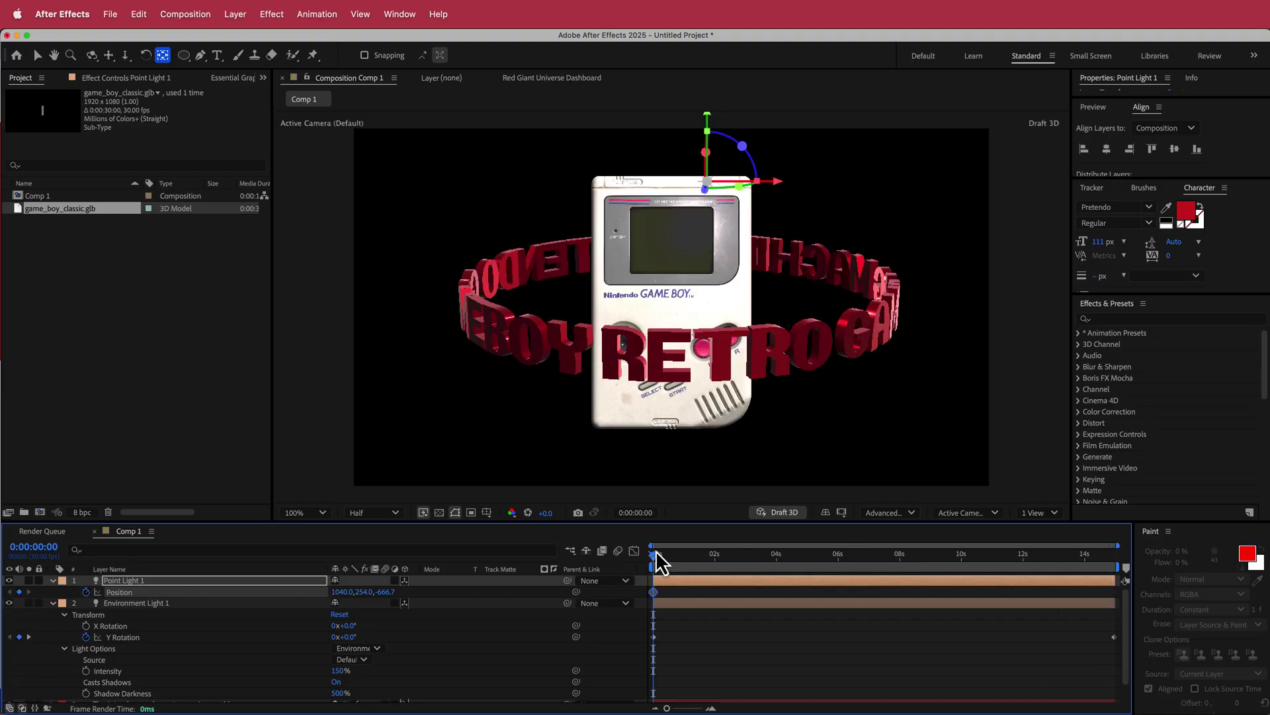
drag(657, 555, 1161, 540)
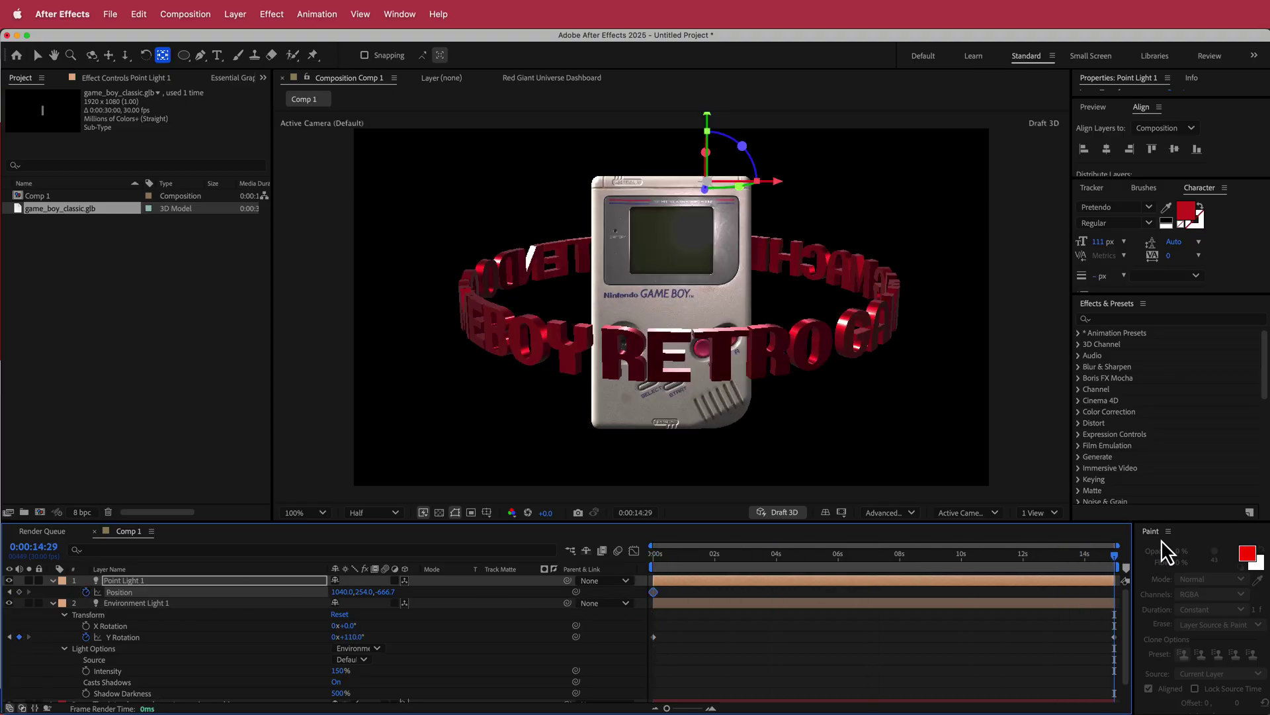
drag(369, 592, 781, 576)
key(Page_Up)
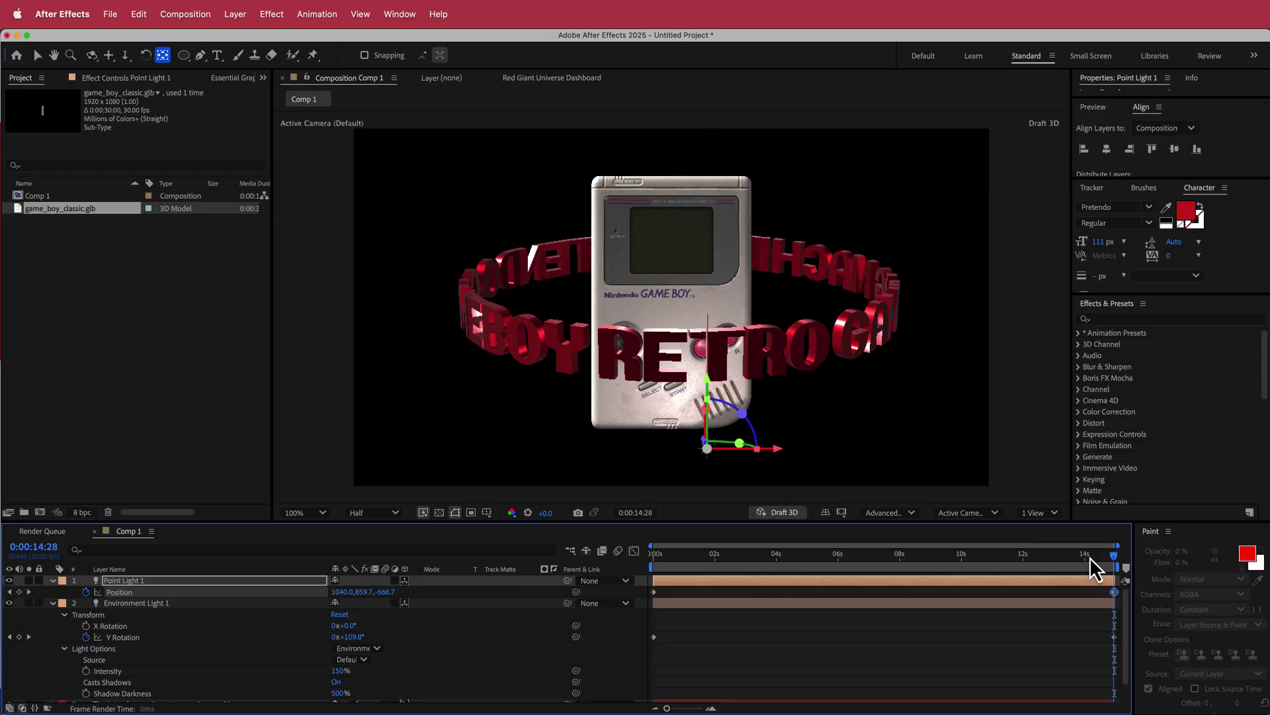
drag(1089, 557, 597, 585)
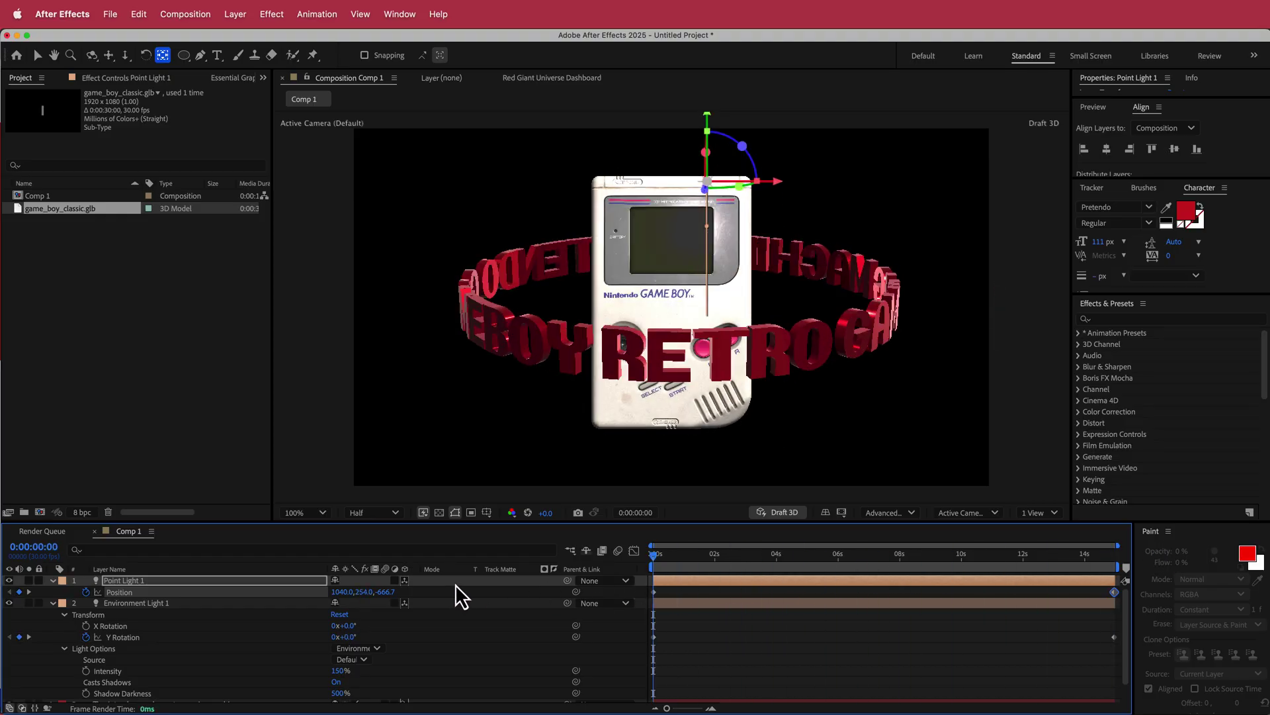
Import the grunge scratched metal texture JPG and place it beneath all layers as the background.
click(52, 603)
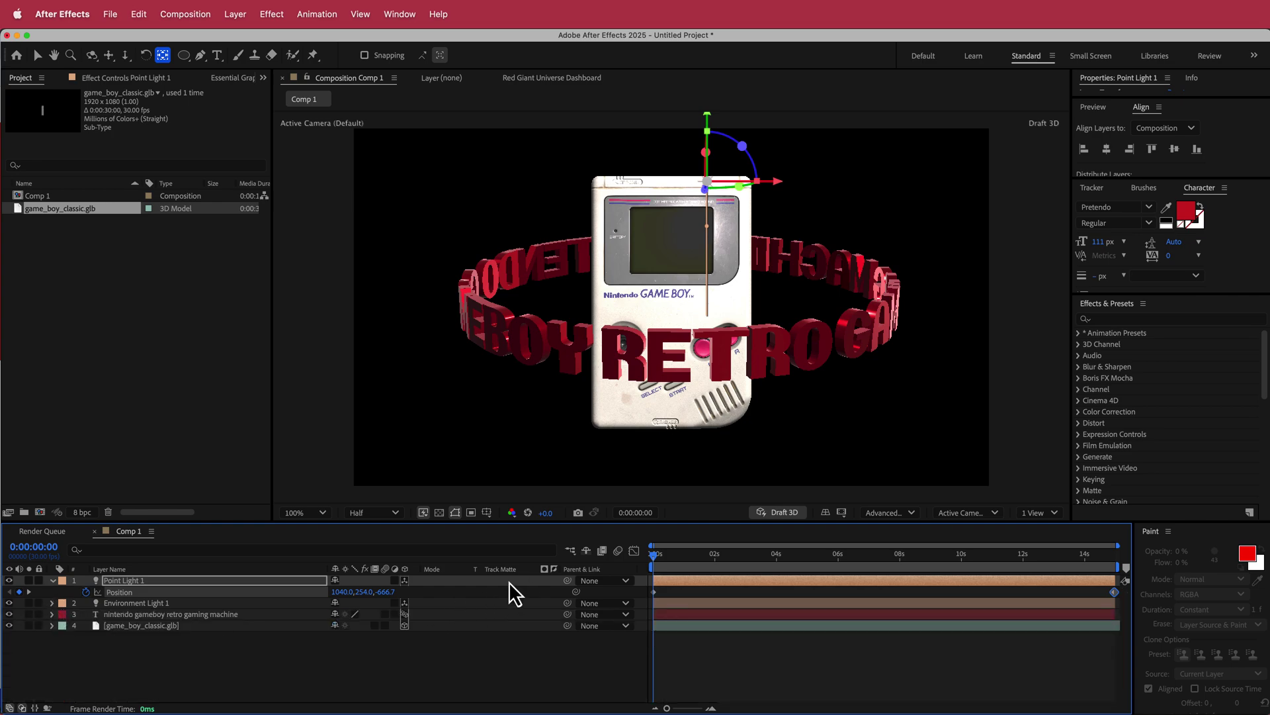
key(super+Tab)
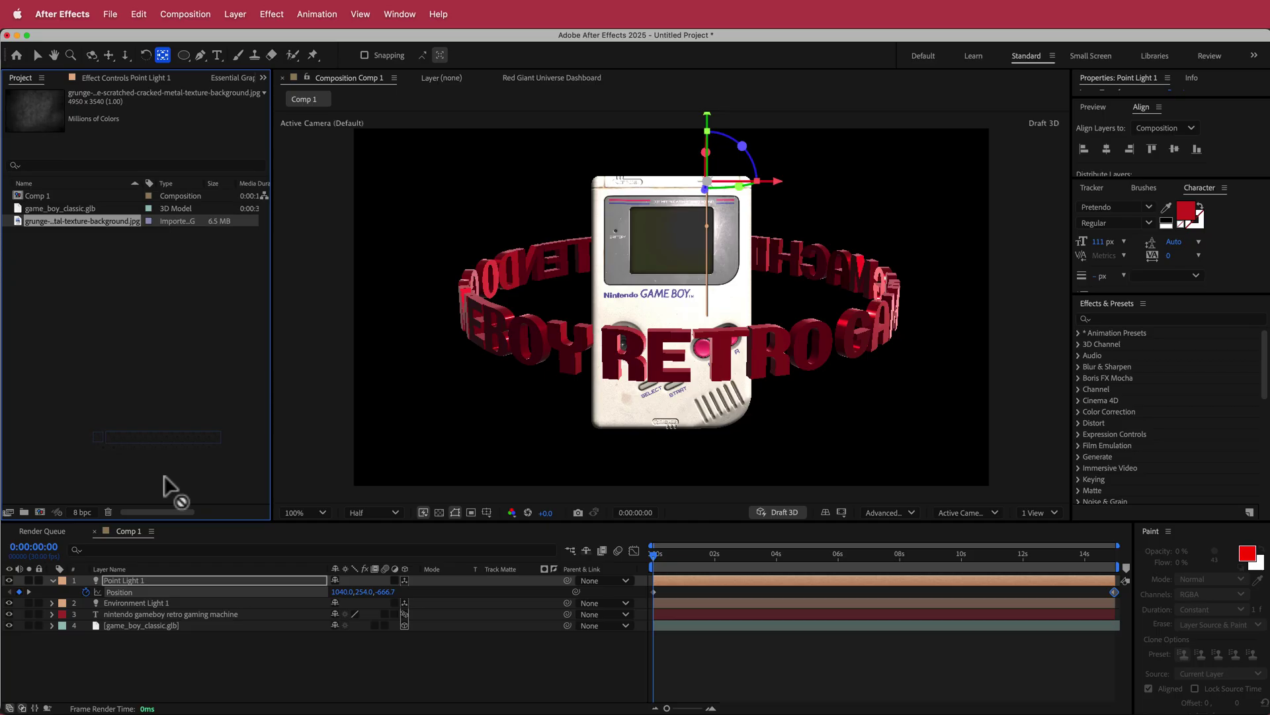
drag(164, 475, 207, 675)
Scale the metal texture background layer down to 39% so it fits the composition frame.
key(comma)
key(comma)
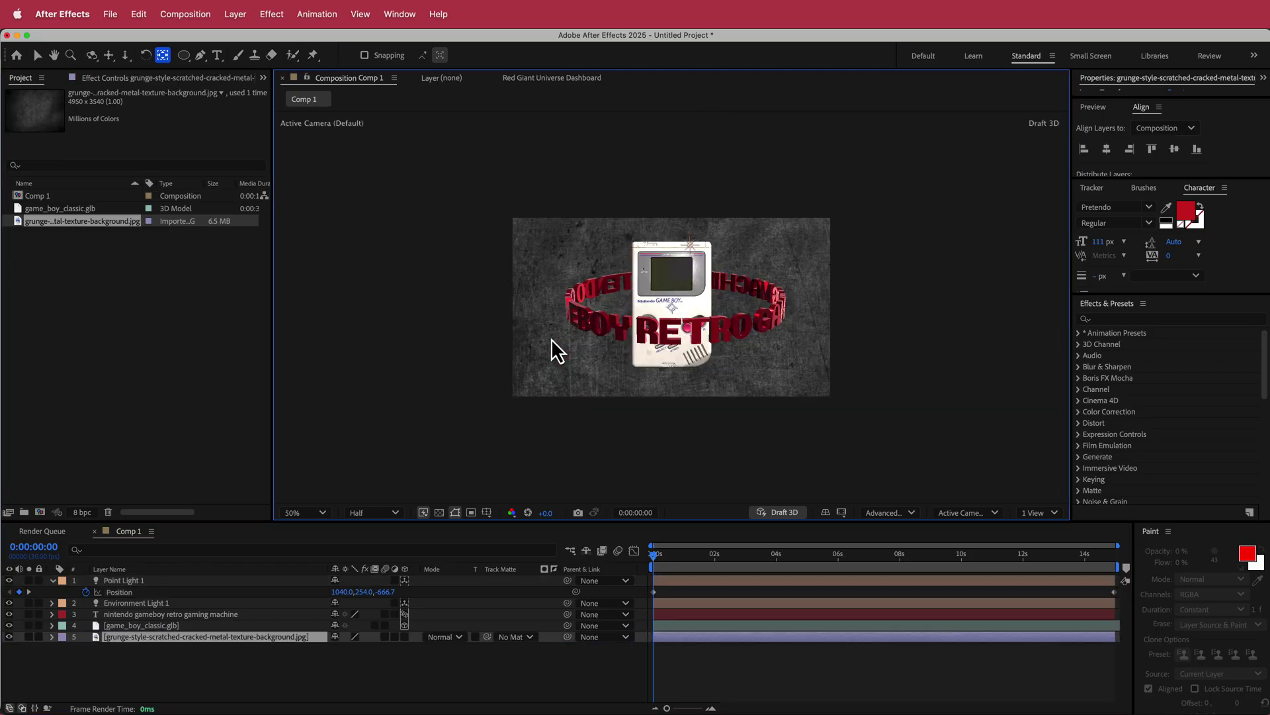
key(s)
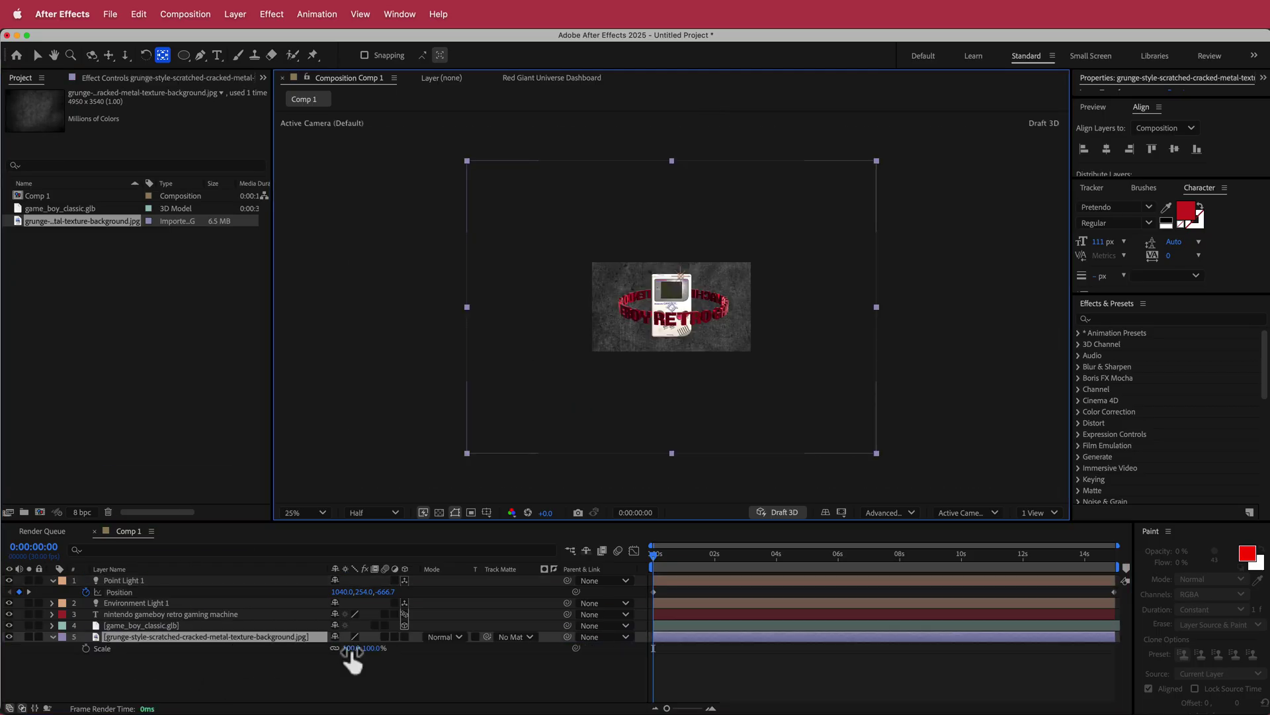
drag(349, 648, 309, 648)
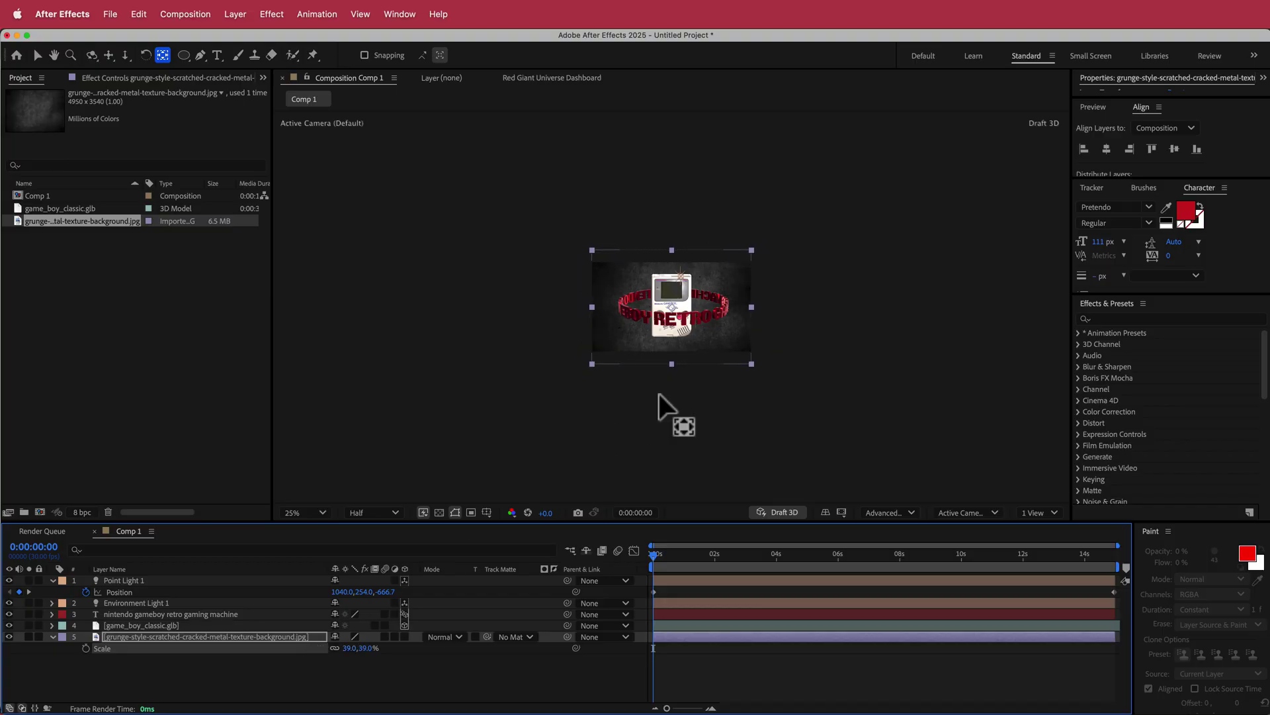
Apply the Curves effect to the scratched metal texture background layer.
key(period)
key(period)
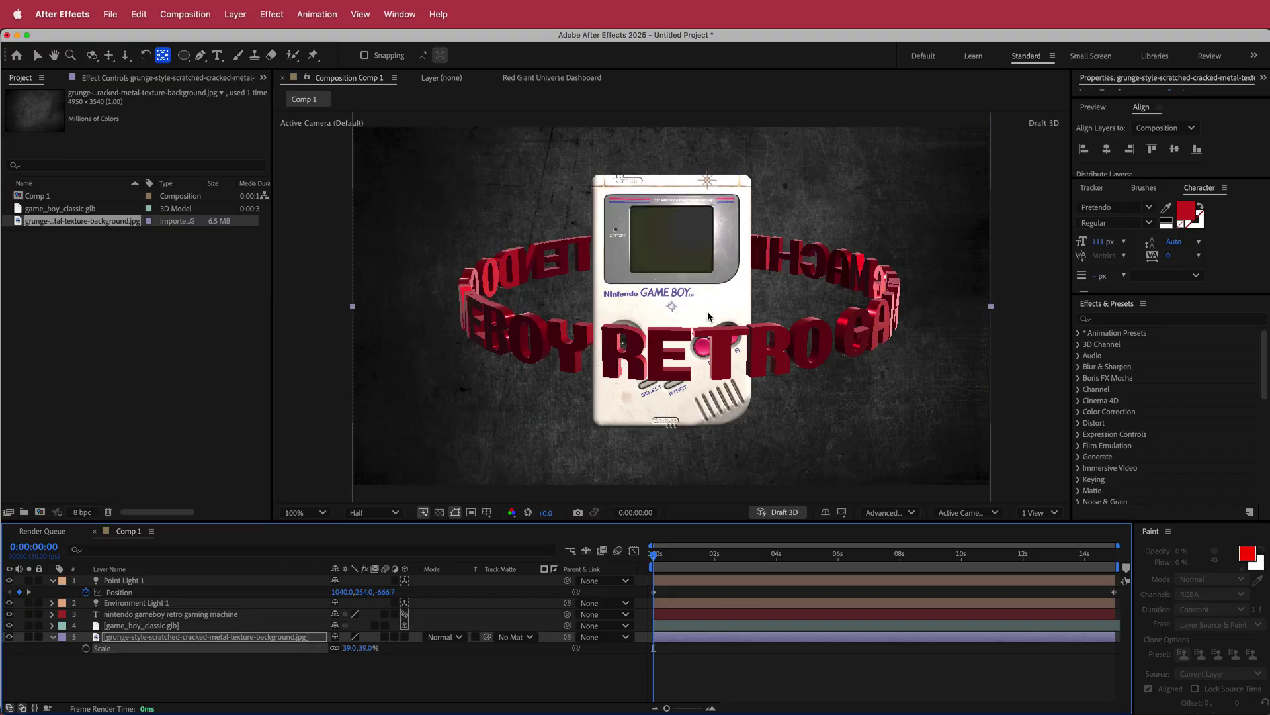
key(comma)
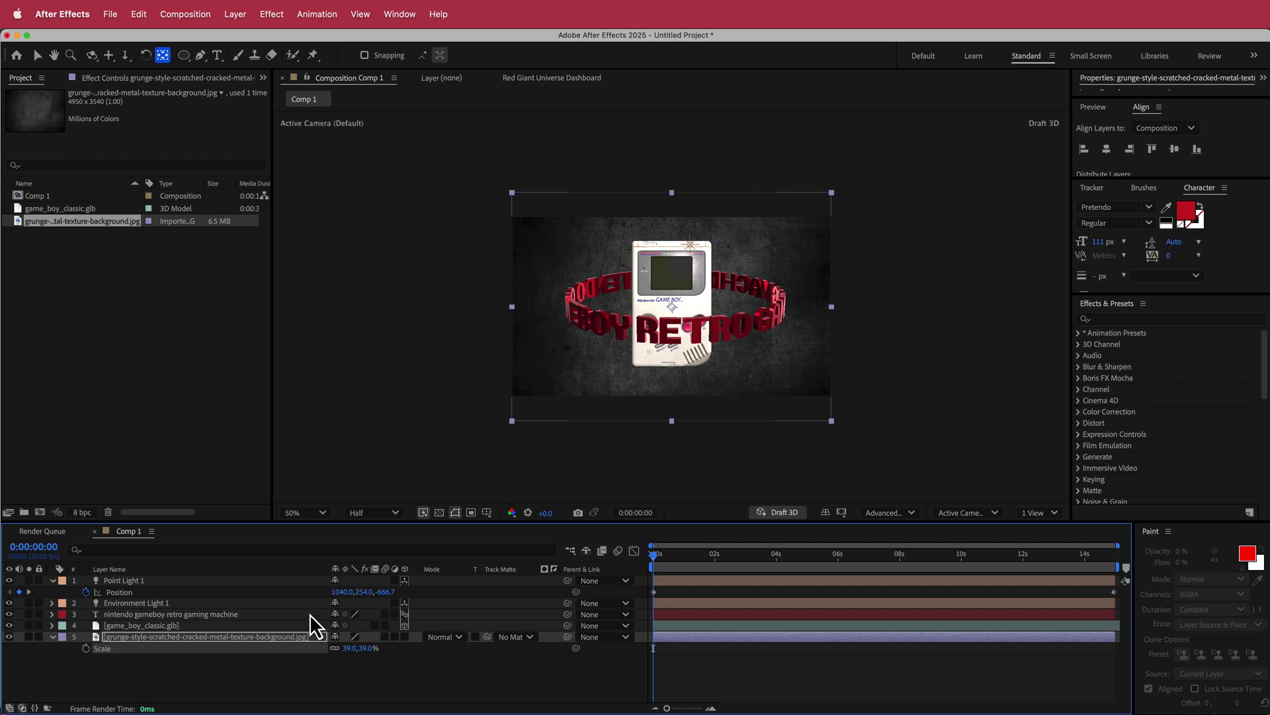
key(ctrl+space)
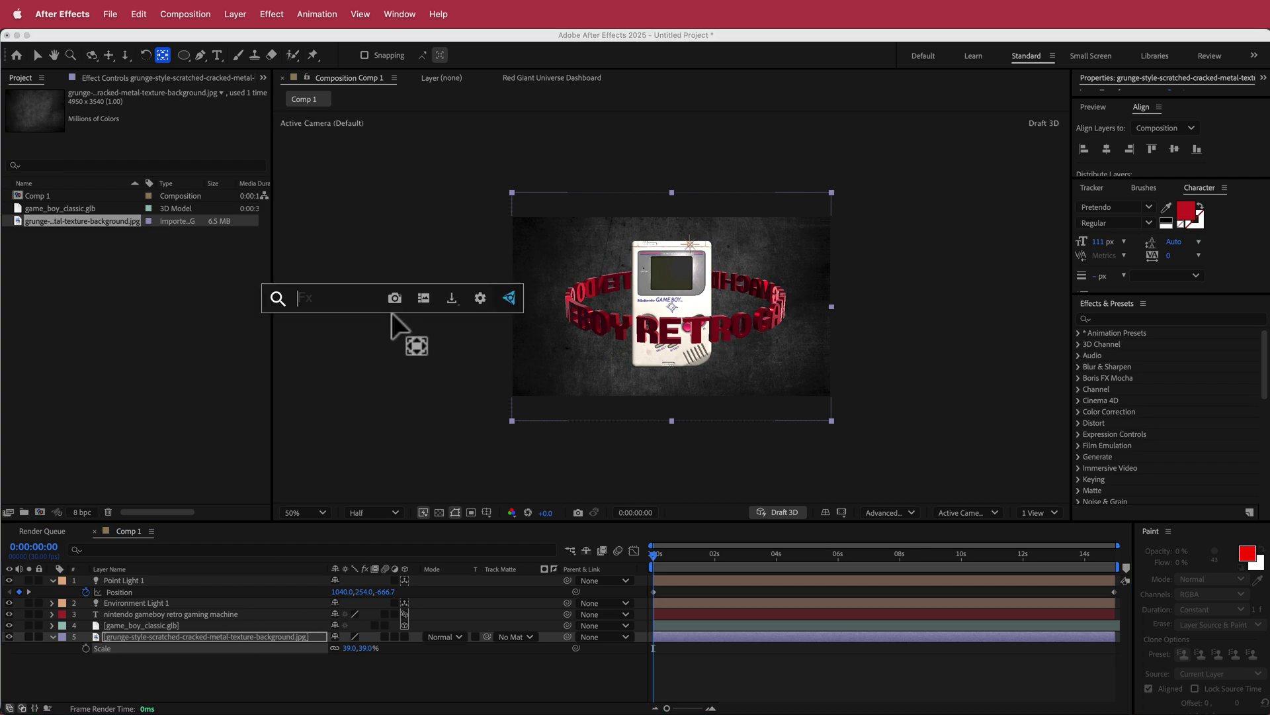
text(curv)
key(Return)
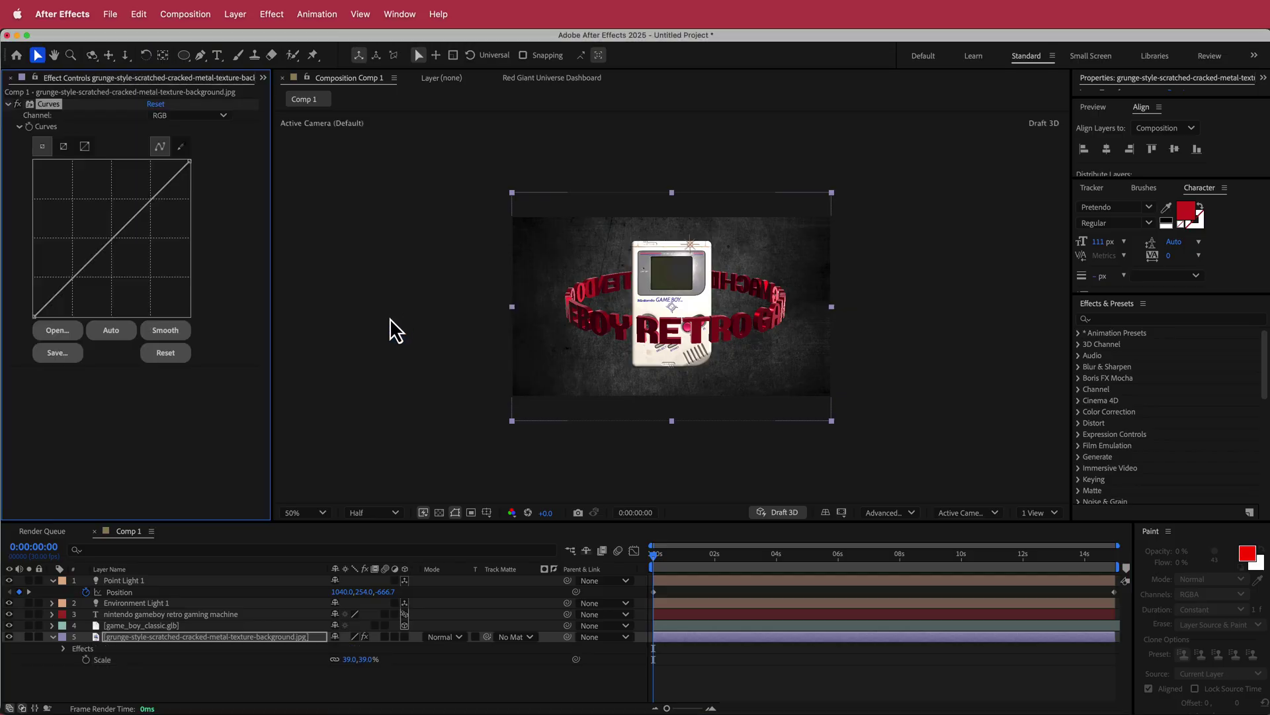
Shape the background's RGB curve into an S, pulling the shadows well down and lifting the highlights slightly.
drag(78, 283, 116, 278)
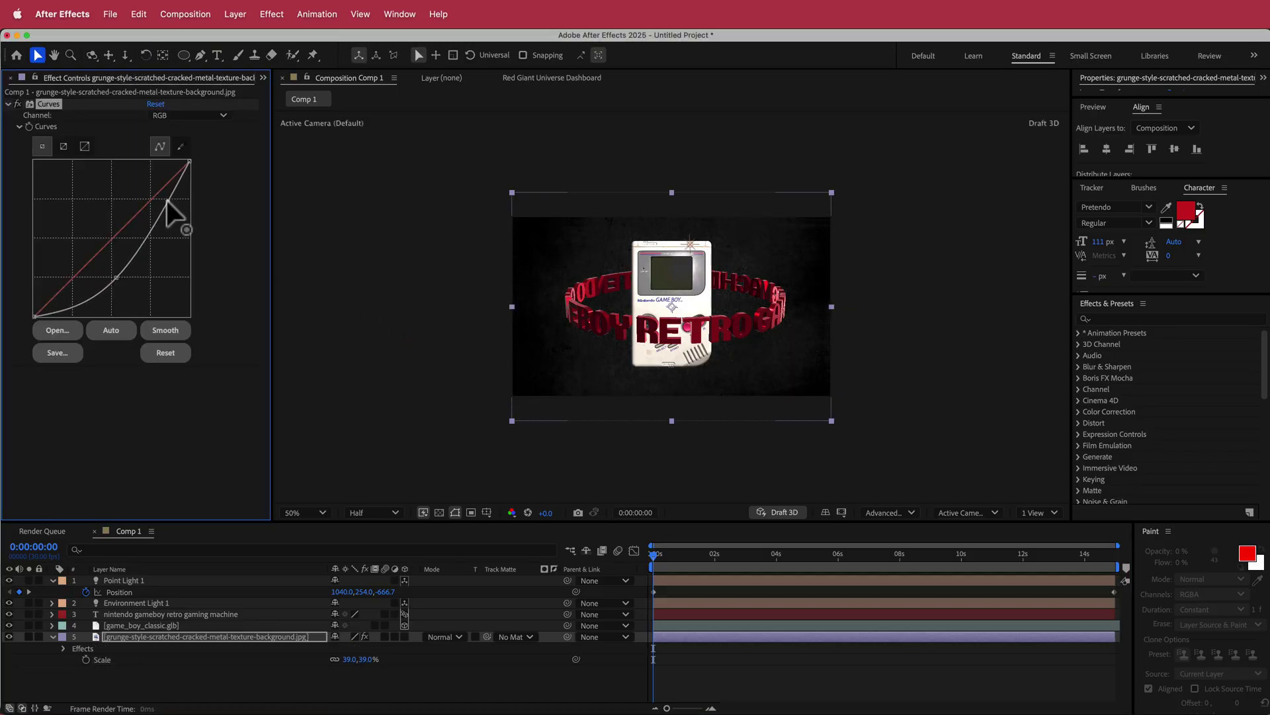
drag(167, 201, 153, 194)
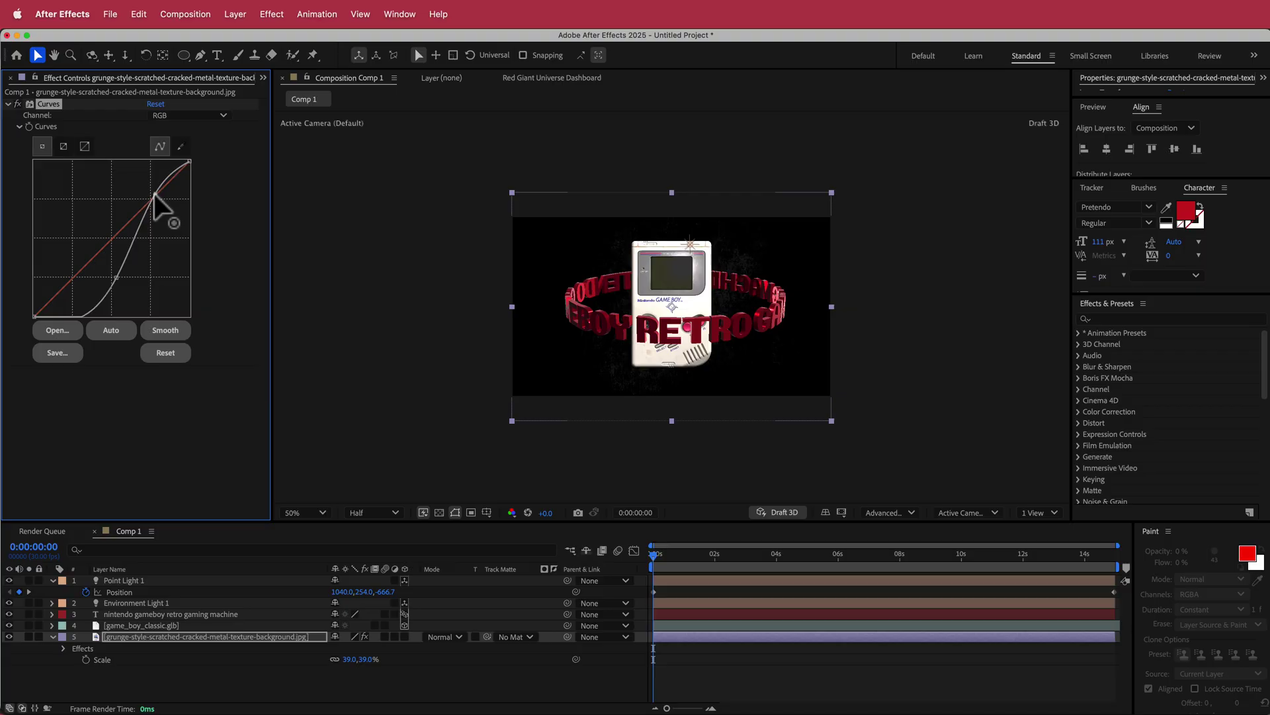
key(slash)
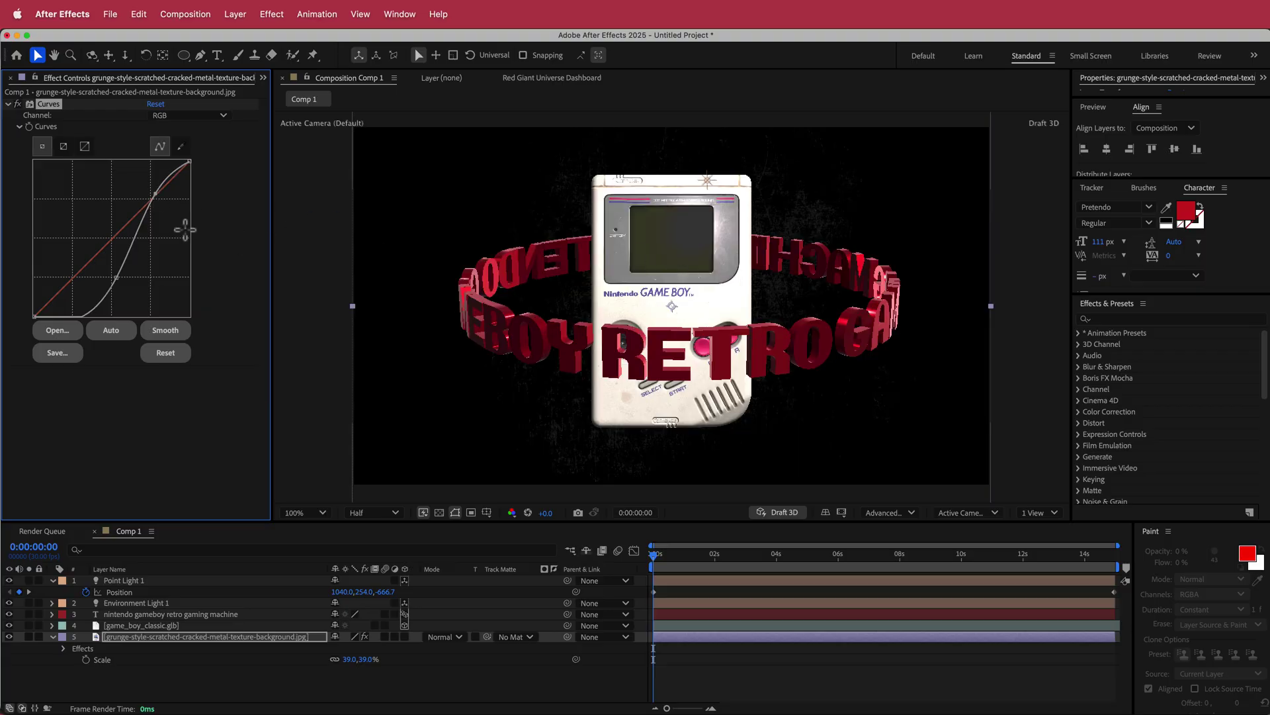
drag(113, 282, 110, 274)
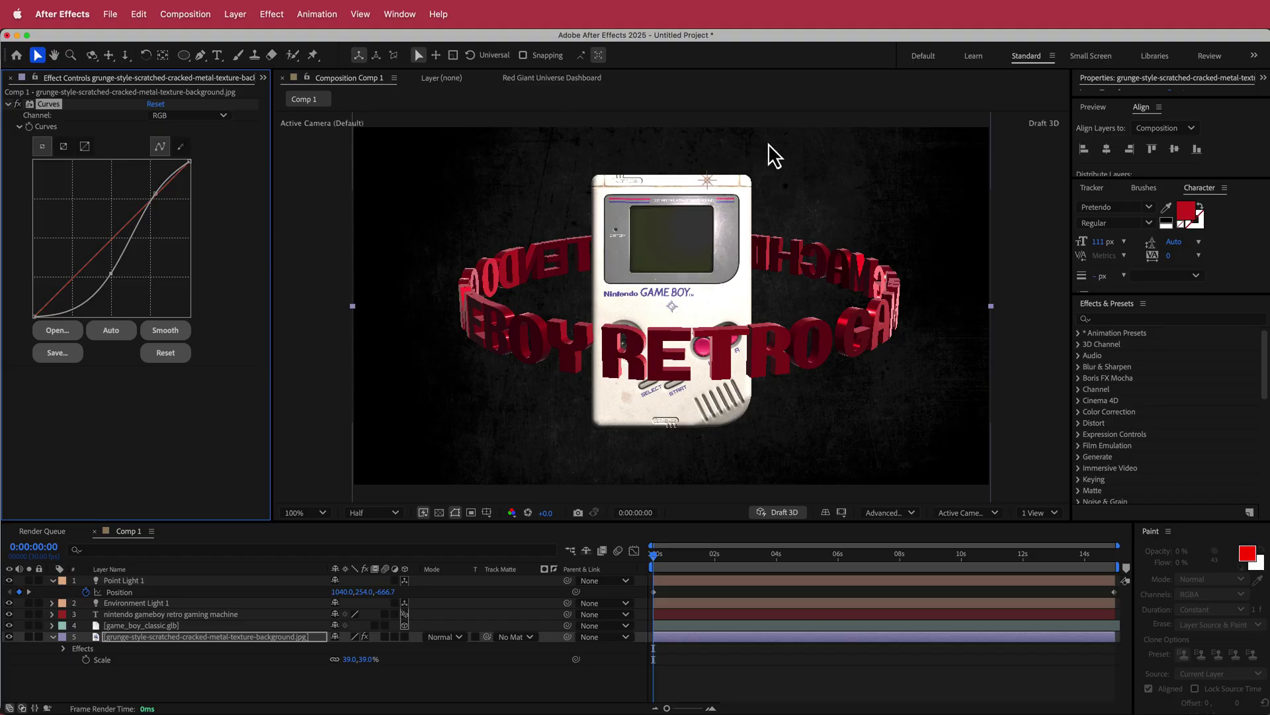
Add a new adjustment layer above all layers and apply the CC Radial Fast Blur effect to it.
right_click(528, 581)
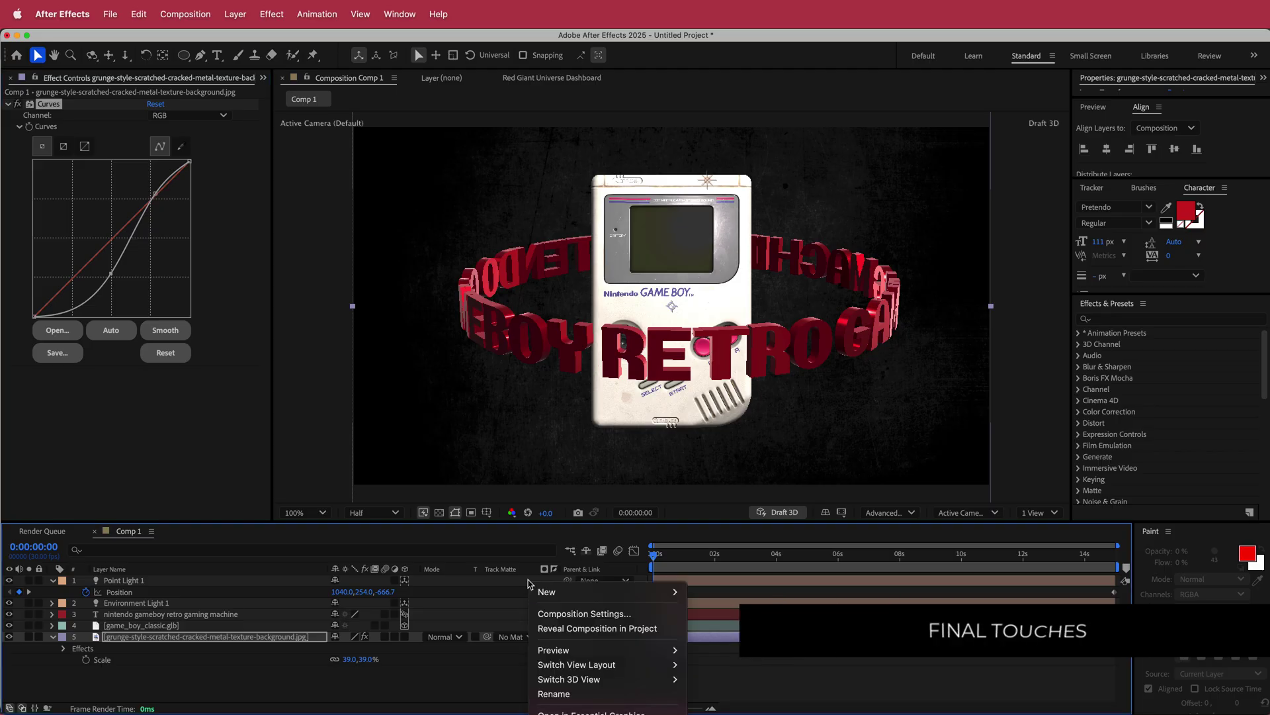
mouse_move(593, 589)
click(748, 701)
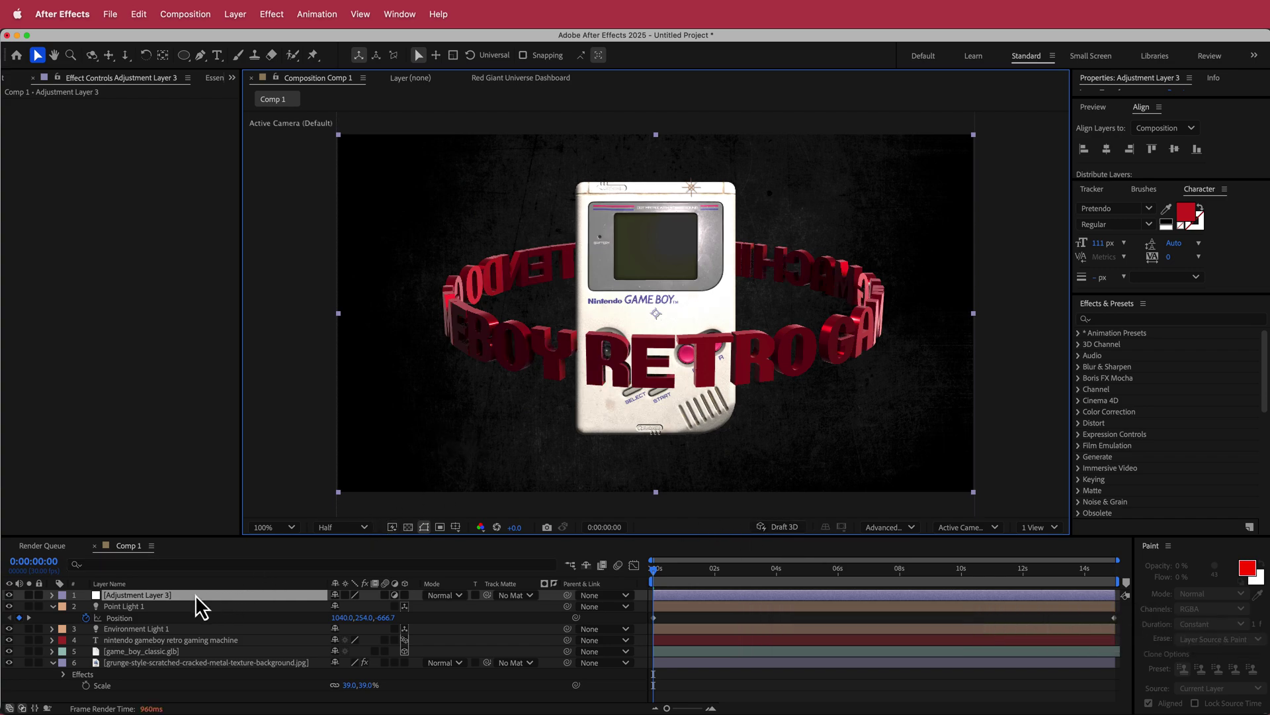
key(ctrl+space)
text(radi)
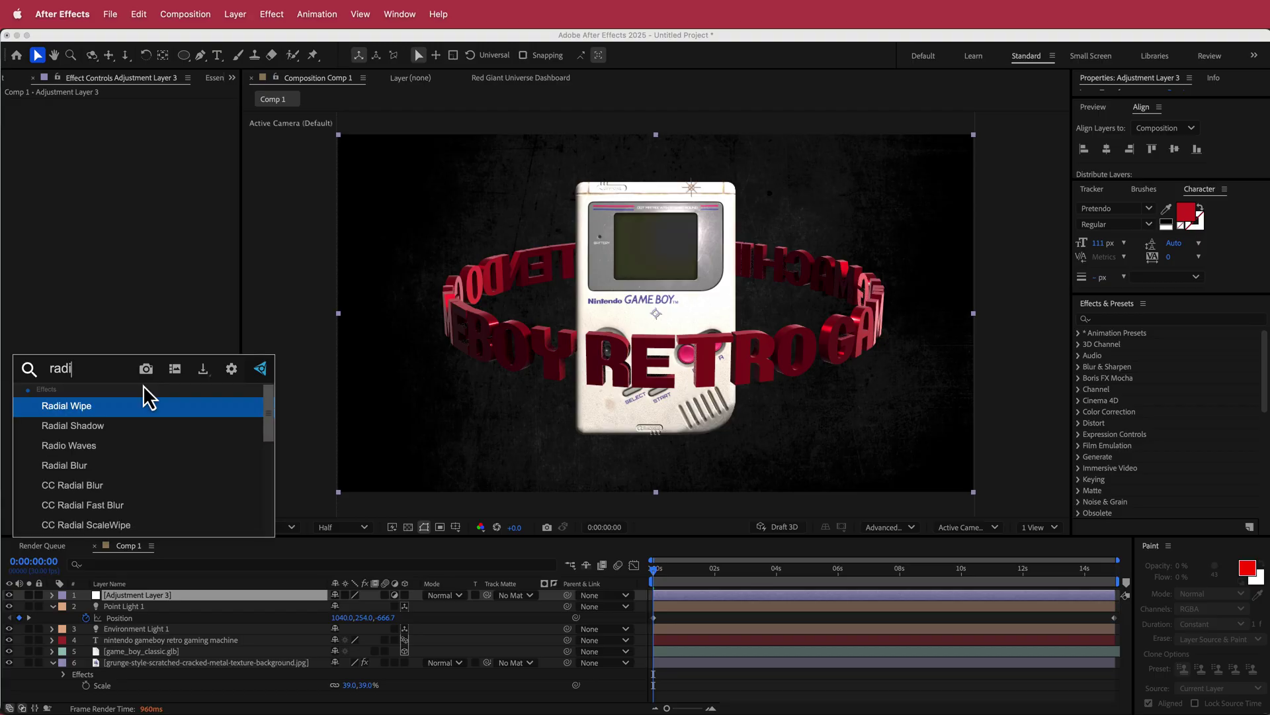
click(143, 506)
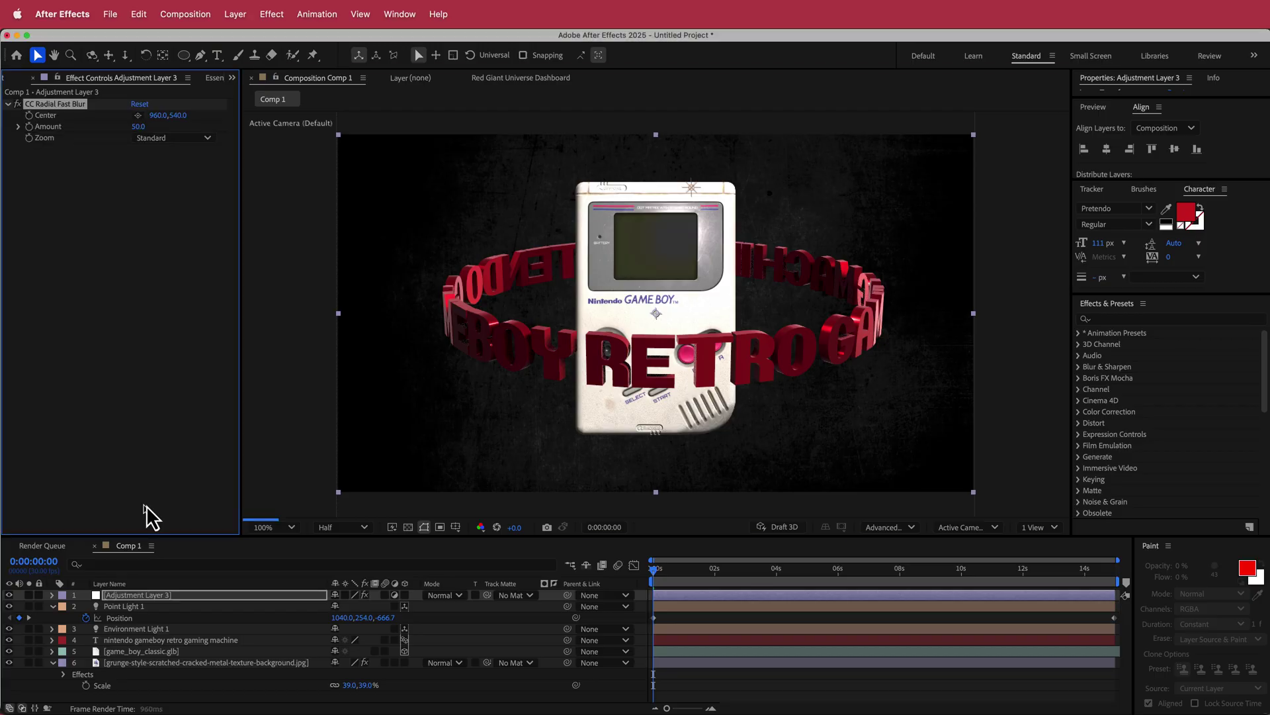
Place the radial blur's Center just above the frame at about 962, -28 and set its Amount to 65.
click(138, 115)
click(658, 126)
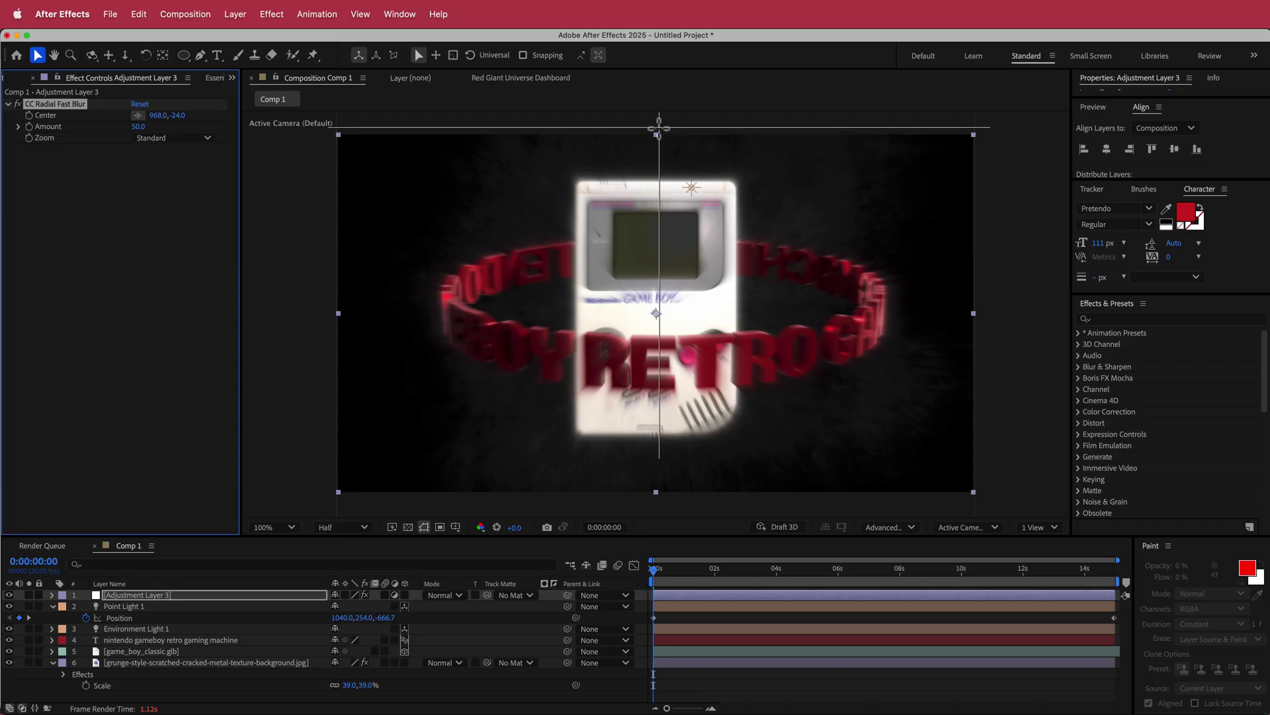
click(657, 125)
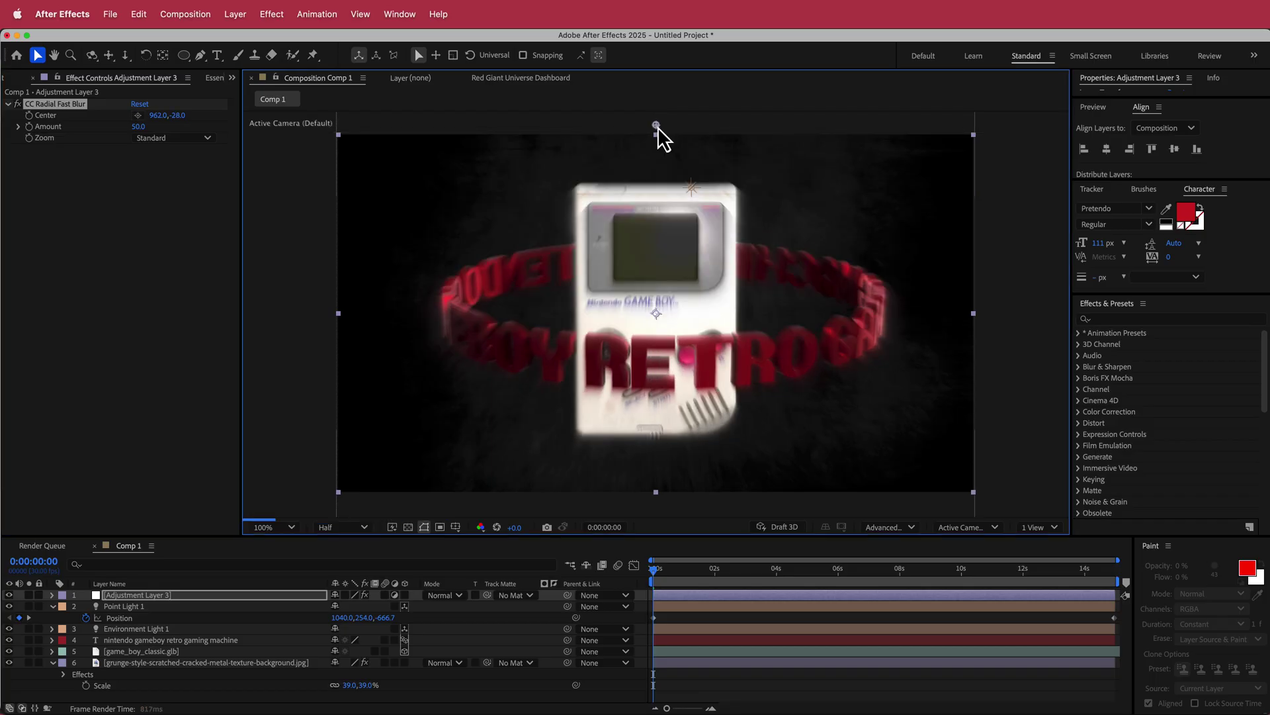
click(140, 127)
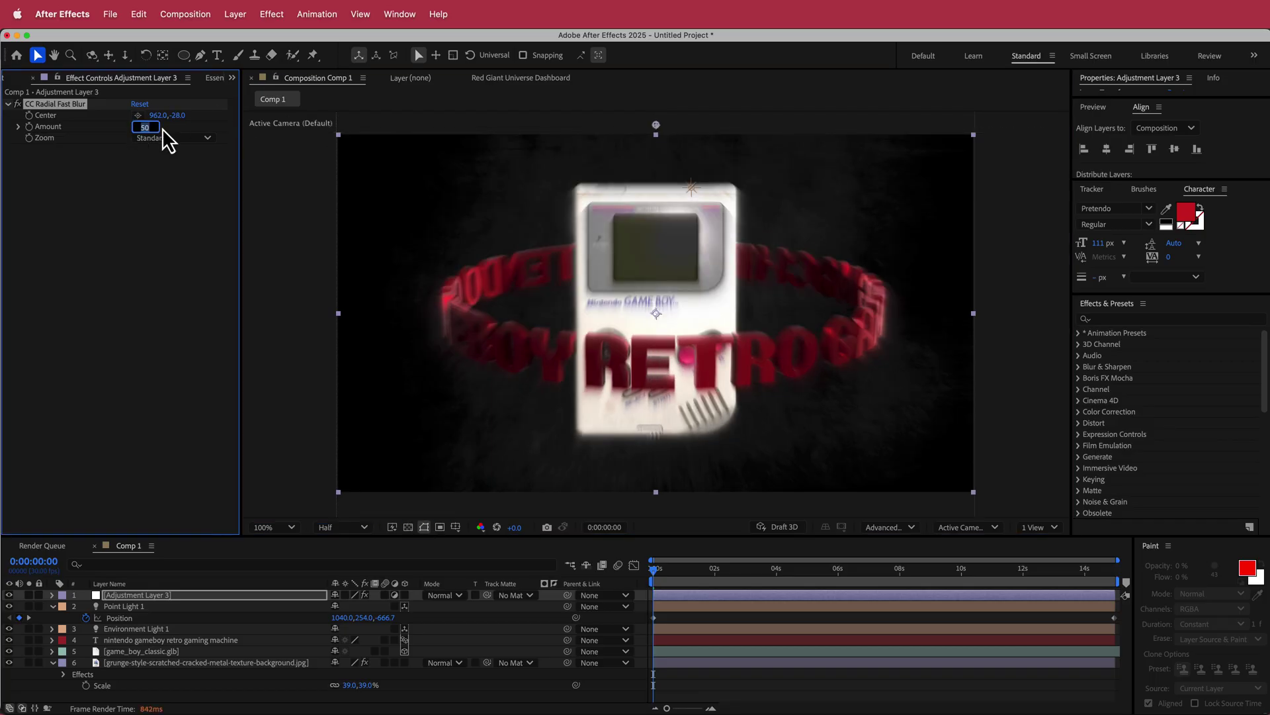
text(65)
key(Return)
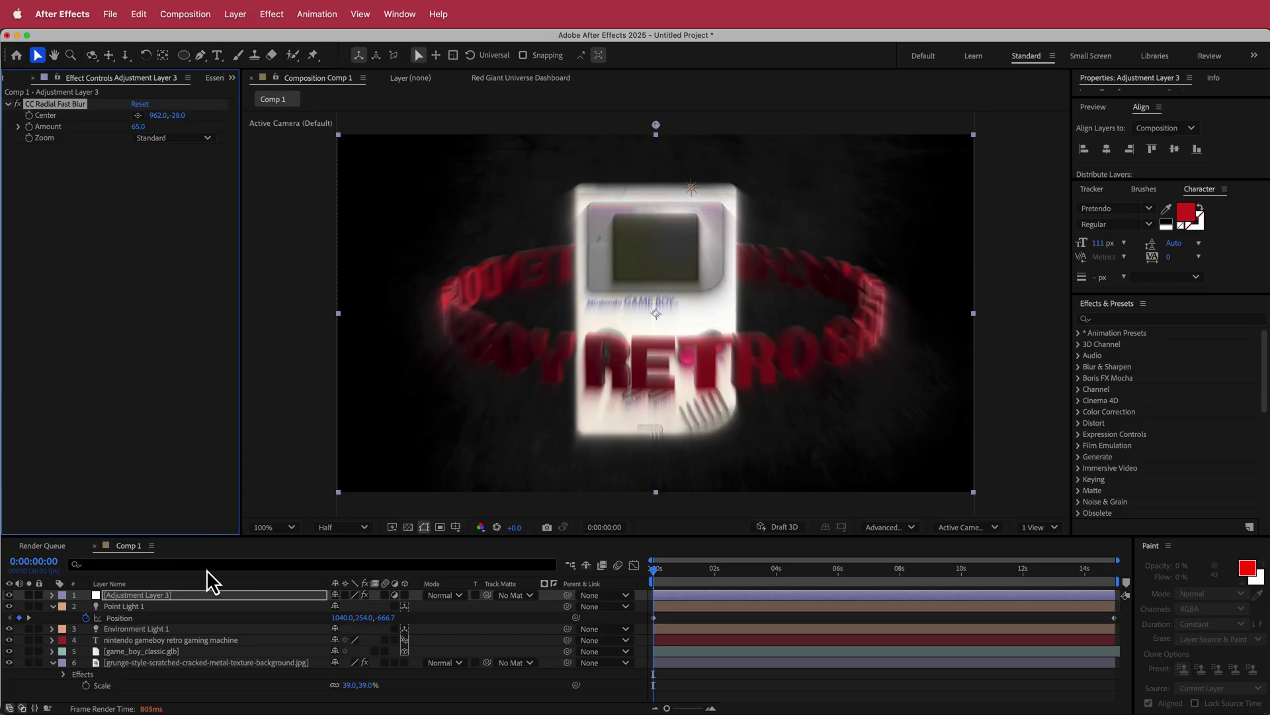
Set the blurred adjustment layer's blending mode to Screen and its Opacity to 30%.
click(462, 597)
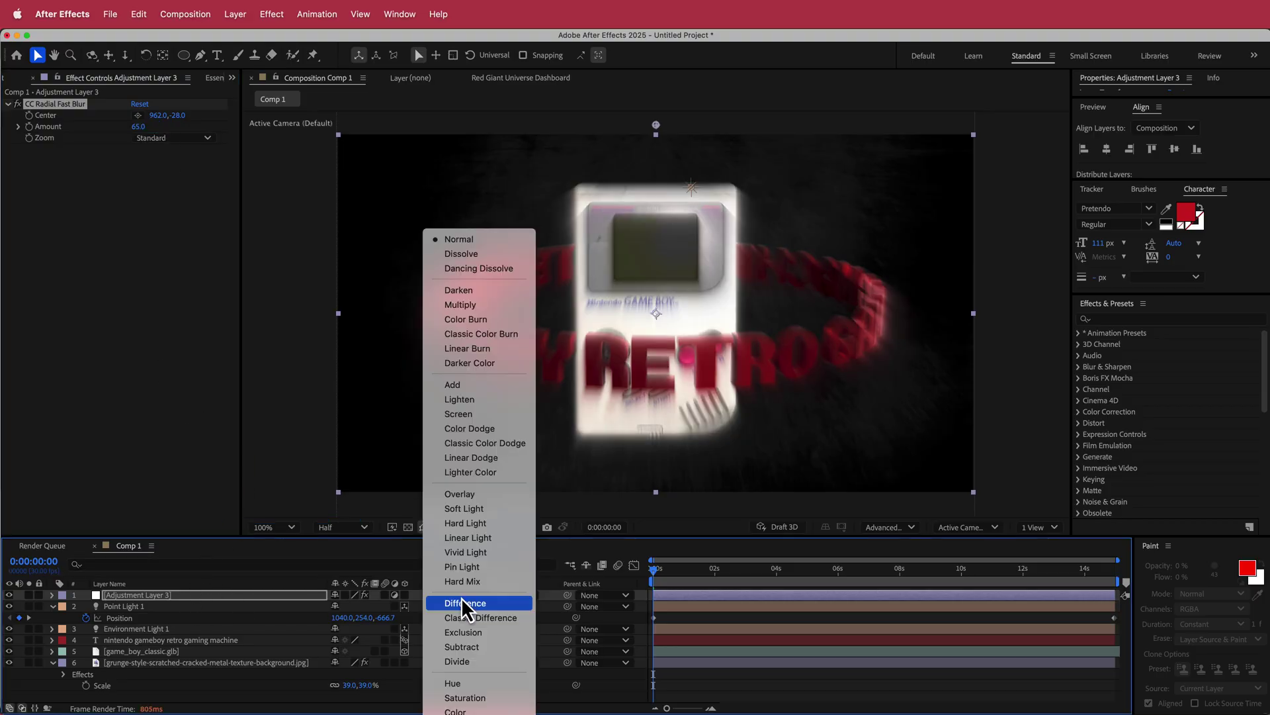
click(494, 417)
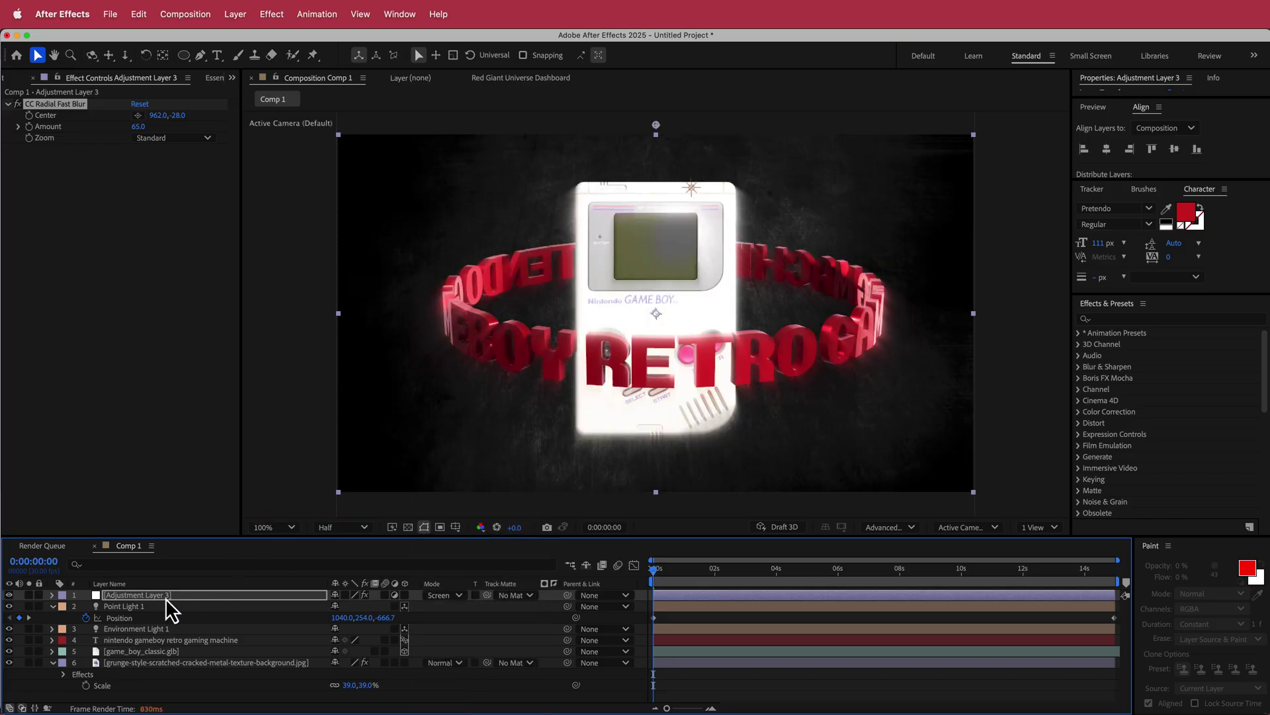
key(t)
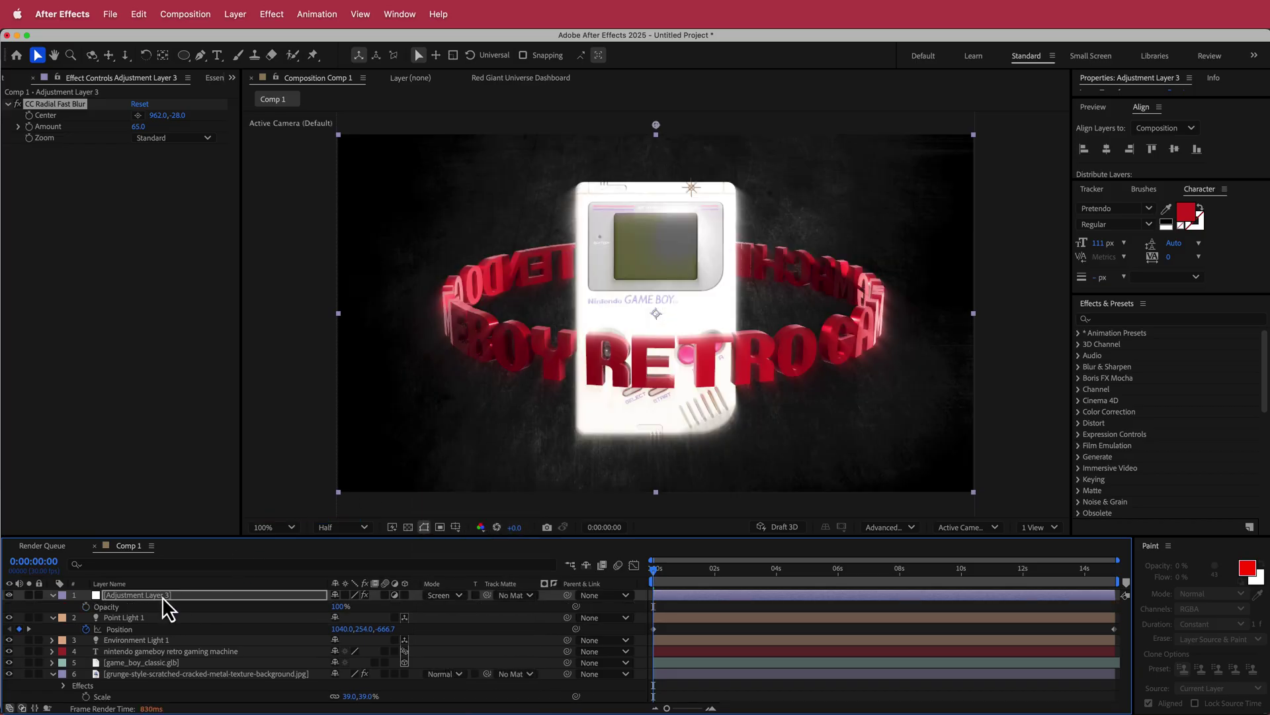
click(342, 607)
text(30)
key(Return)
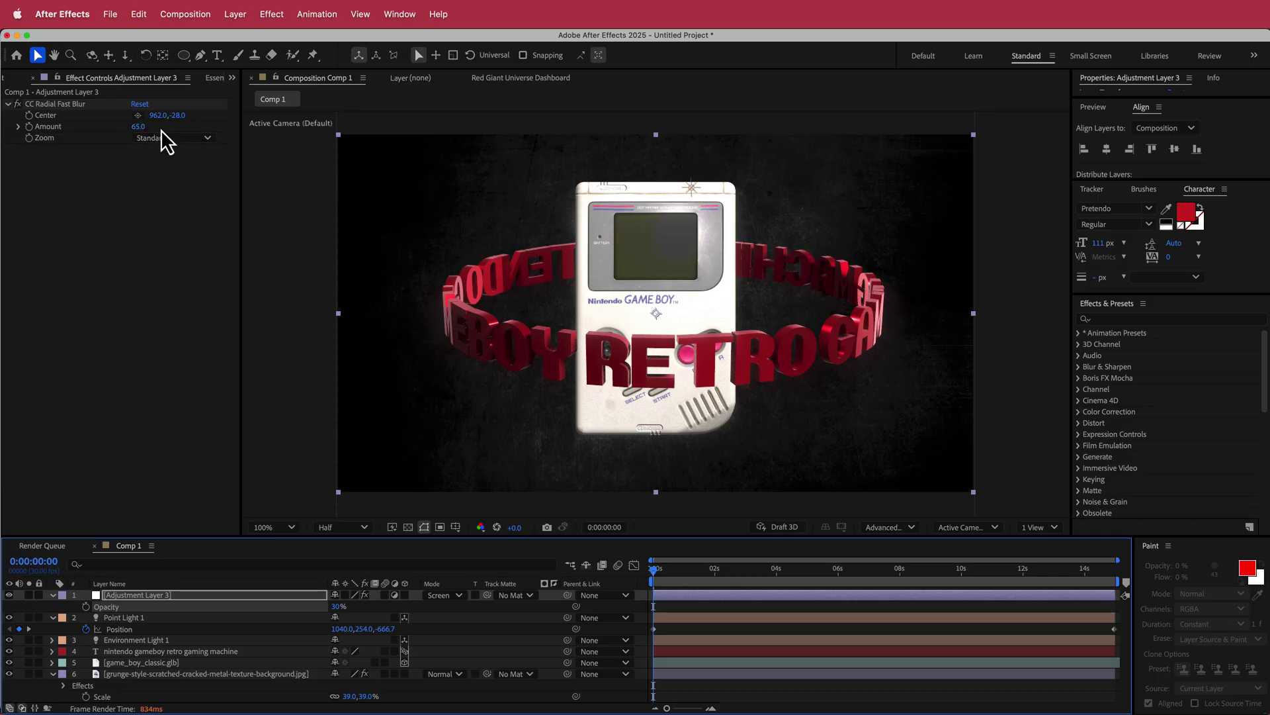
Create a second adjustment layer on top of the stack and apply the Noise effect to it.
right_click(553, 601)
mouse_move(595, 608)
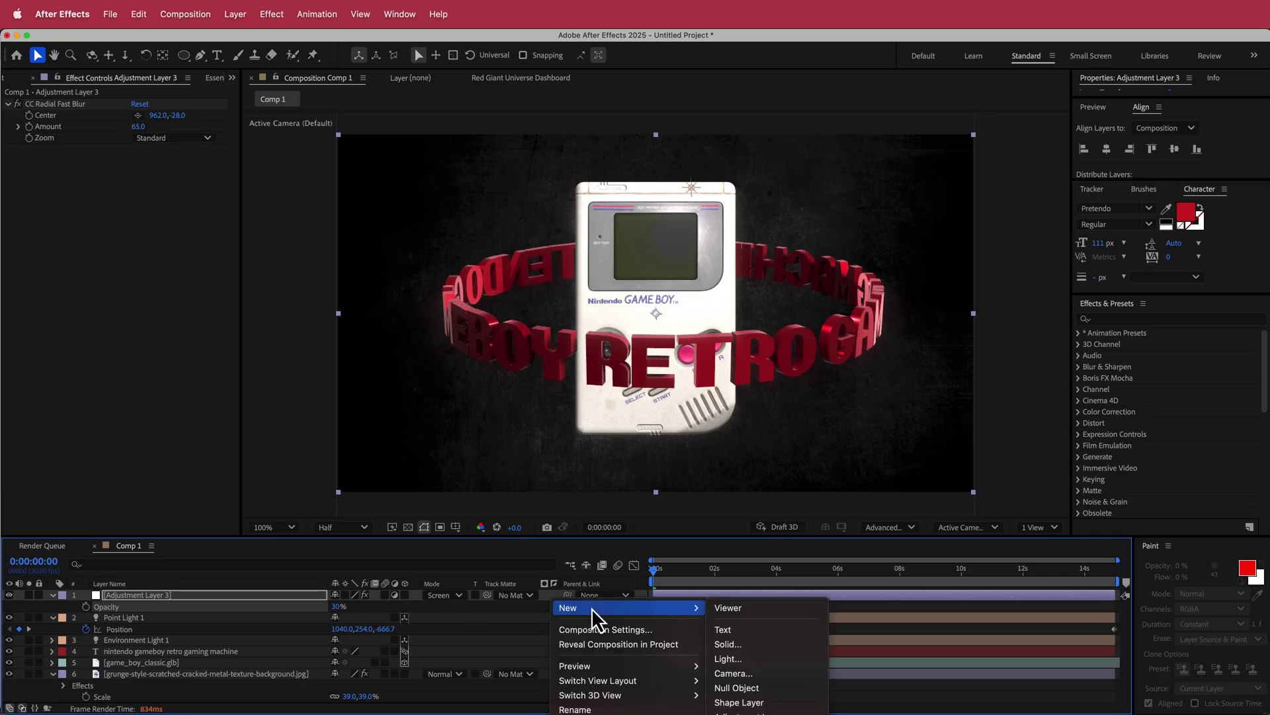
click(813, 713)
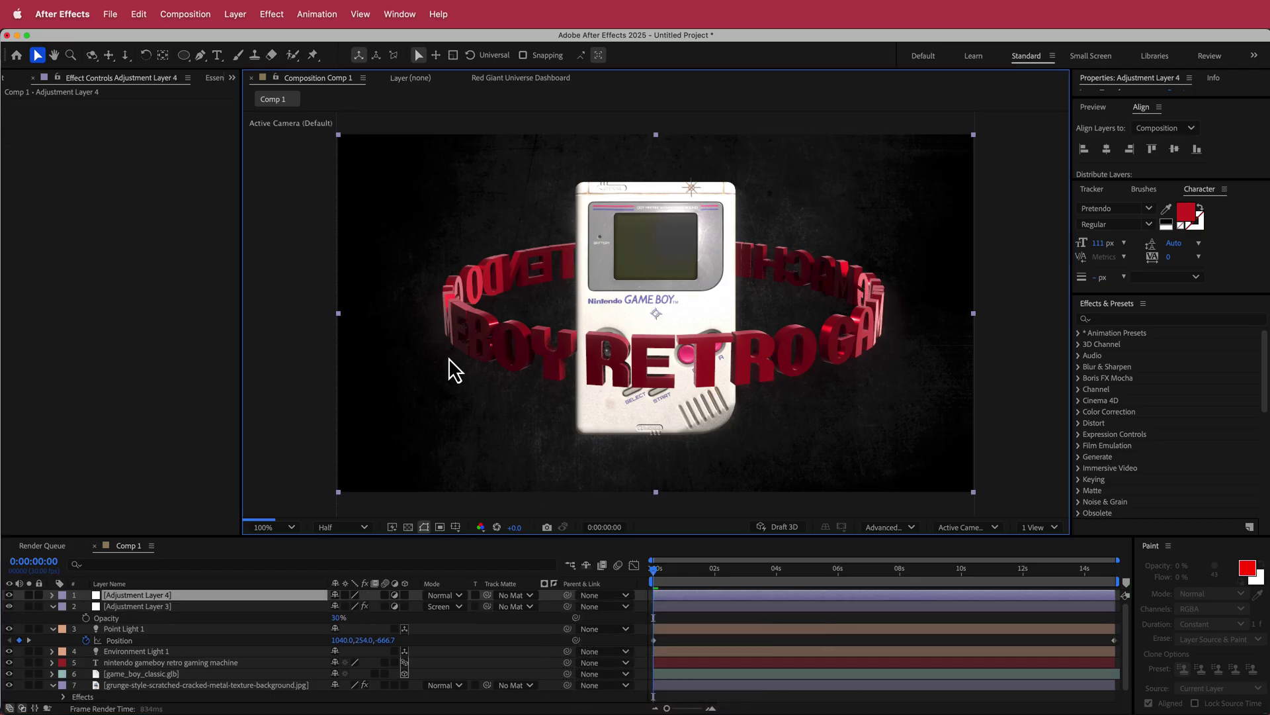
key(ctrl+space)
text(noi)
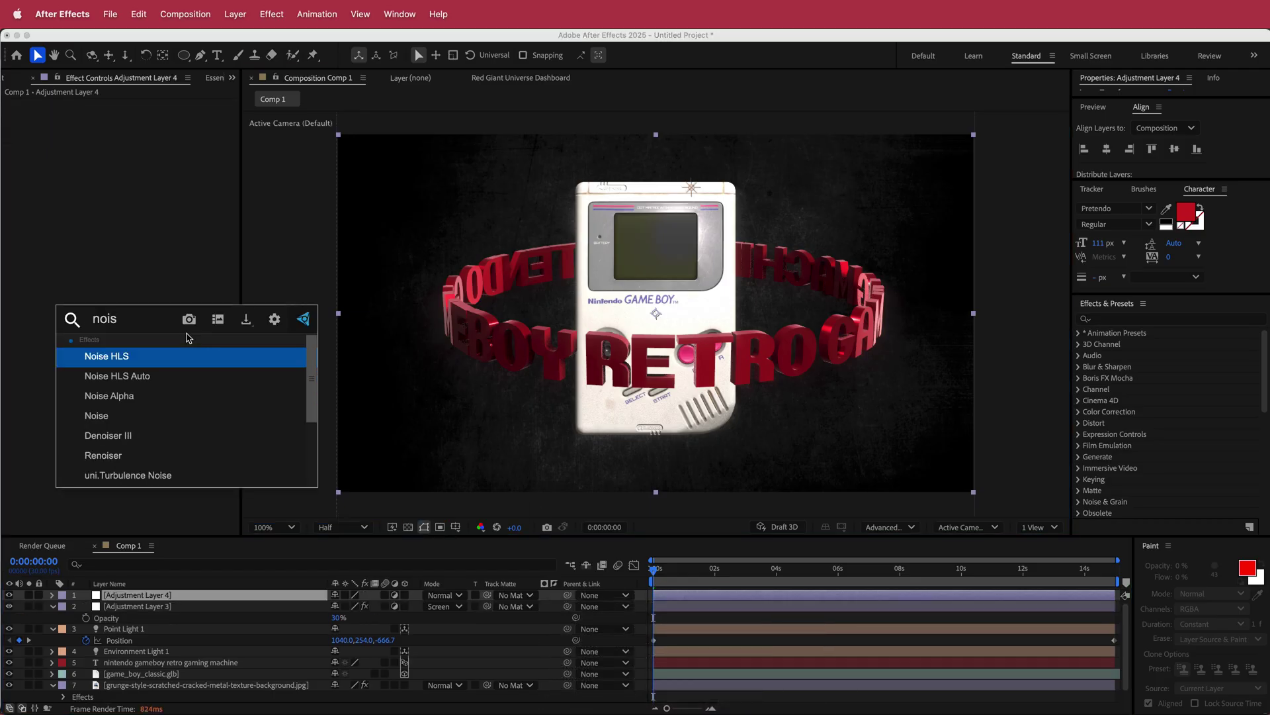
key(Down)
key(Down)
key(Down)
key(Return)
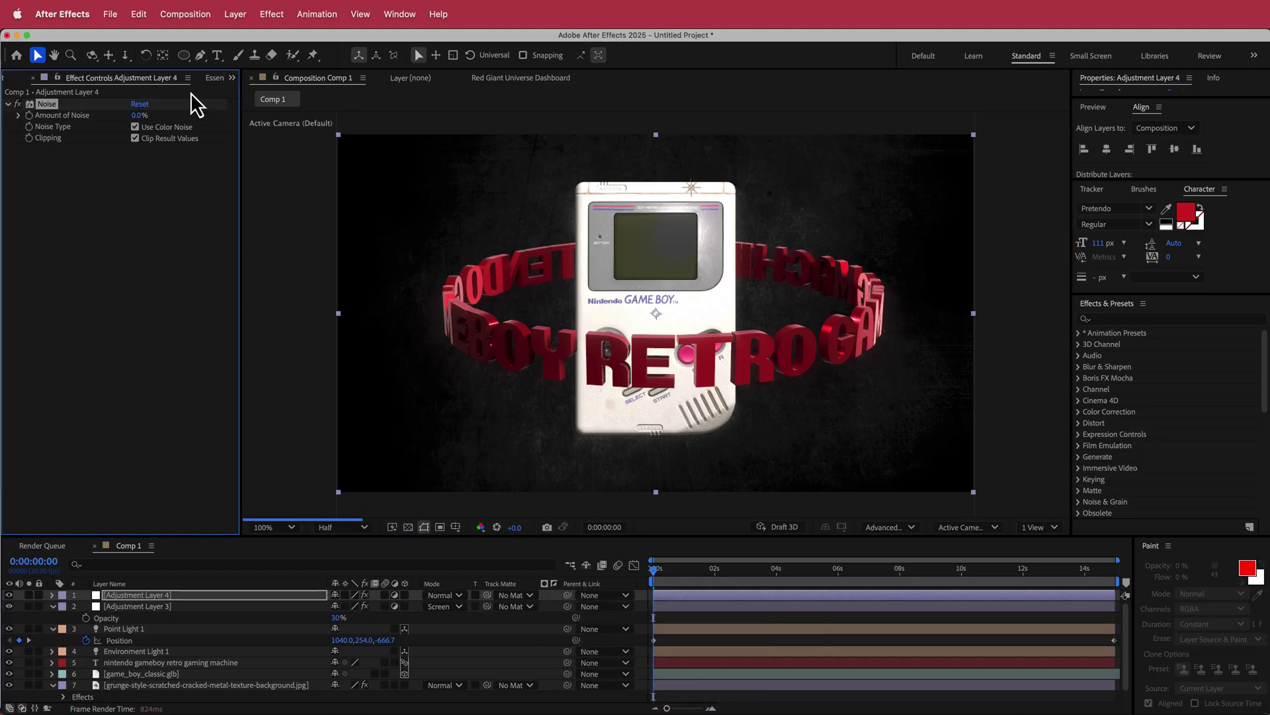
Set the Noise effect's Amount of Noise to 10%.
click(140, 116)
text(10)
key(Return)
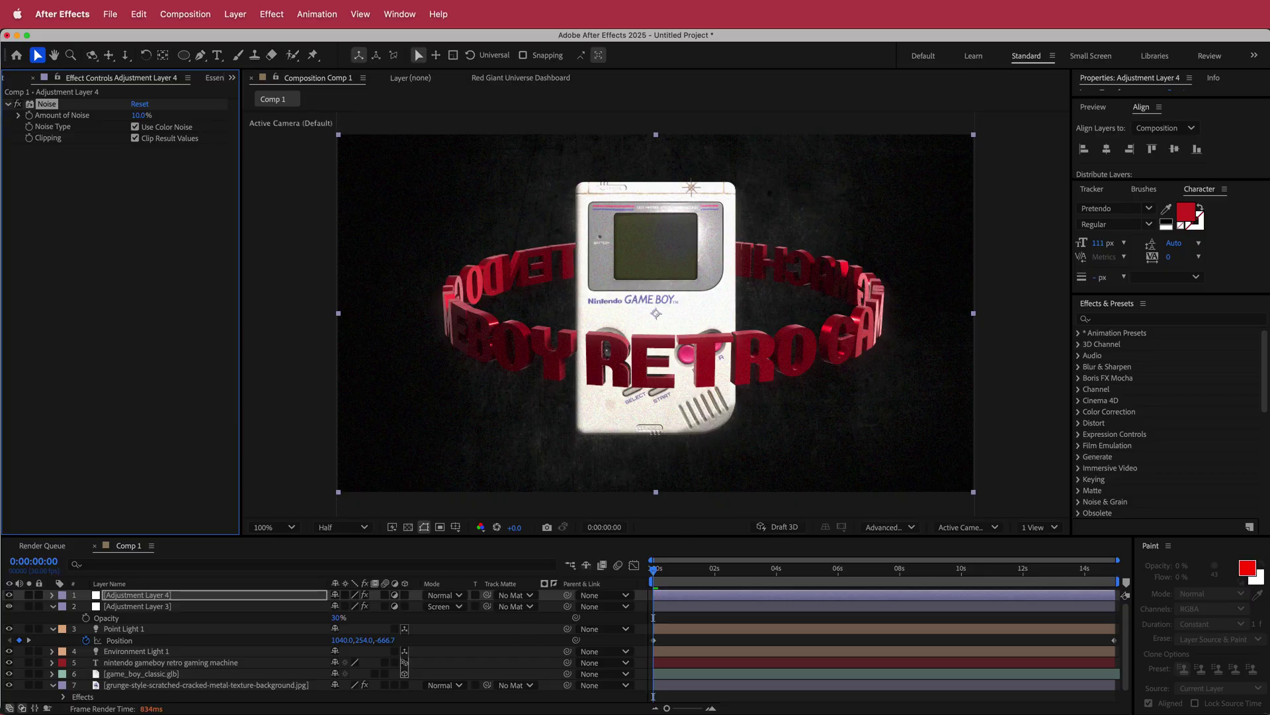
Bring in the Smoke_5___48s___4k_res.mp4 footage scaled to 65% and place it between the Game Boy model and metal texture layers.
key(super+Tab)
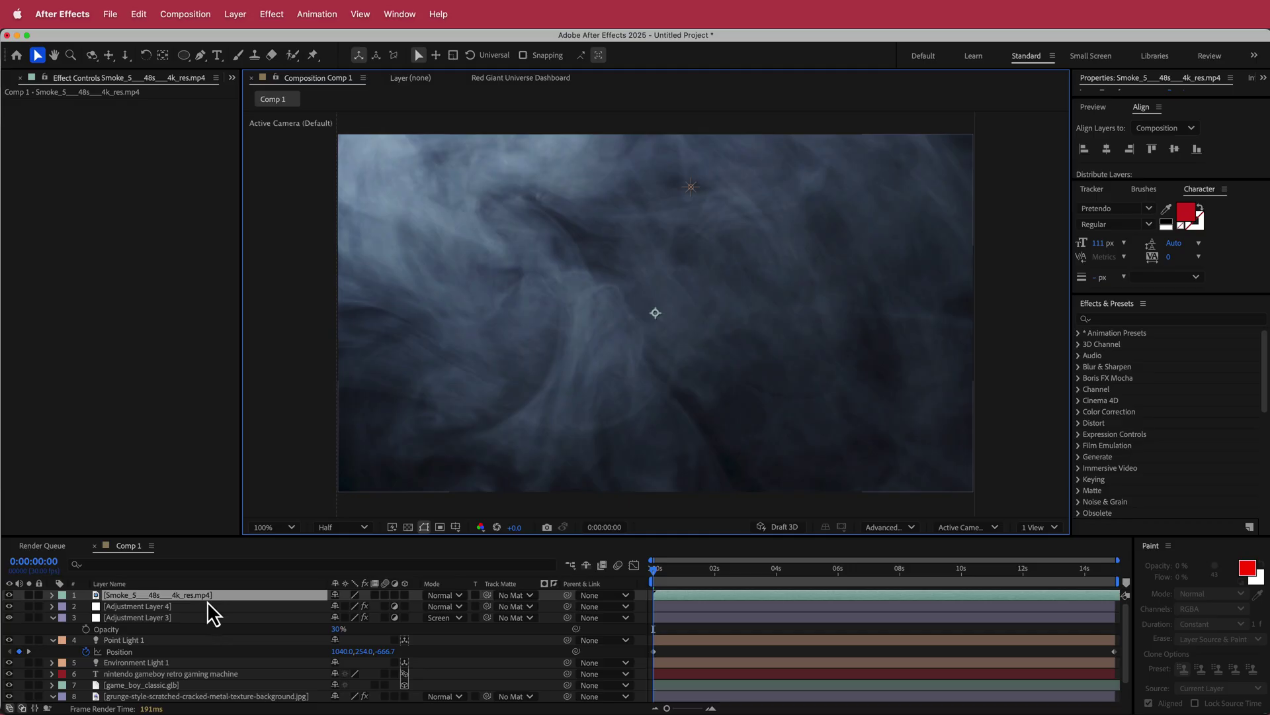
key(s)
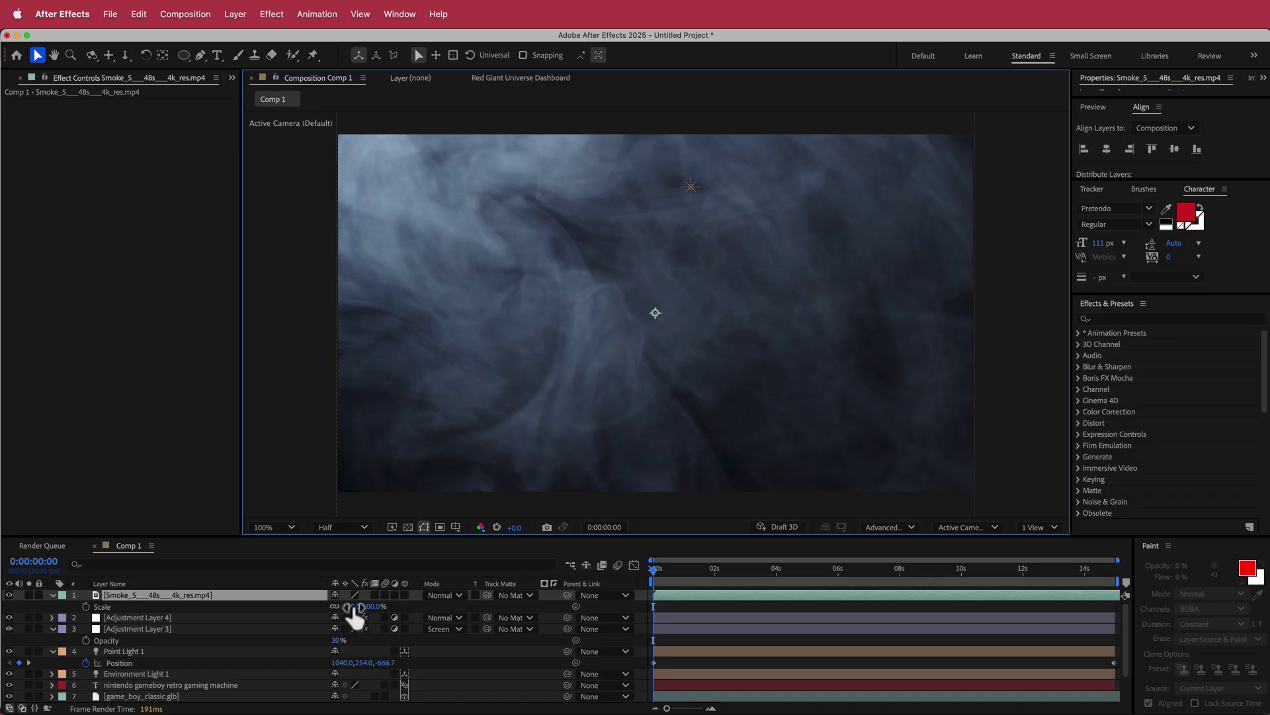
drag(344, 606, 329, 608)
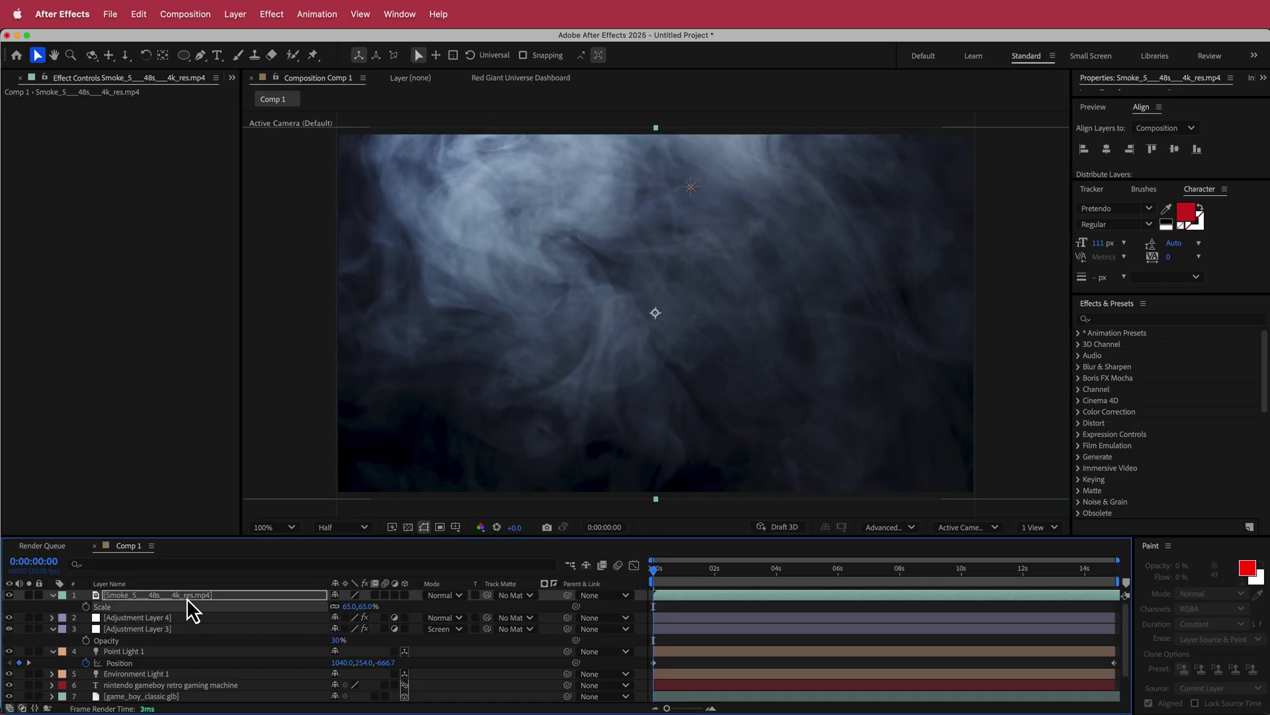
drag(188, 599, 204, 671)
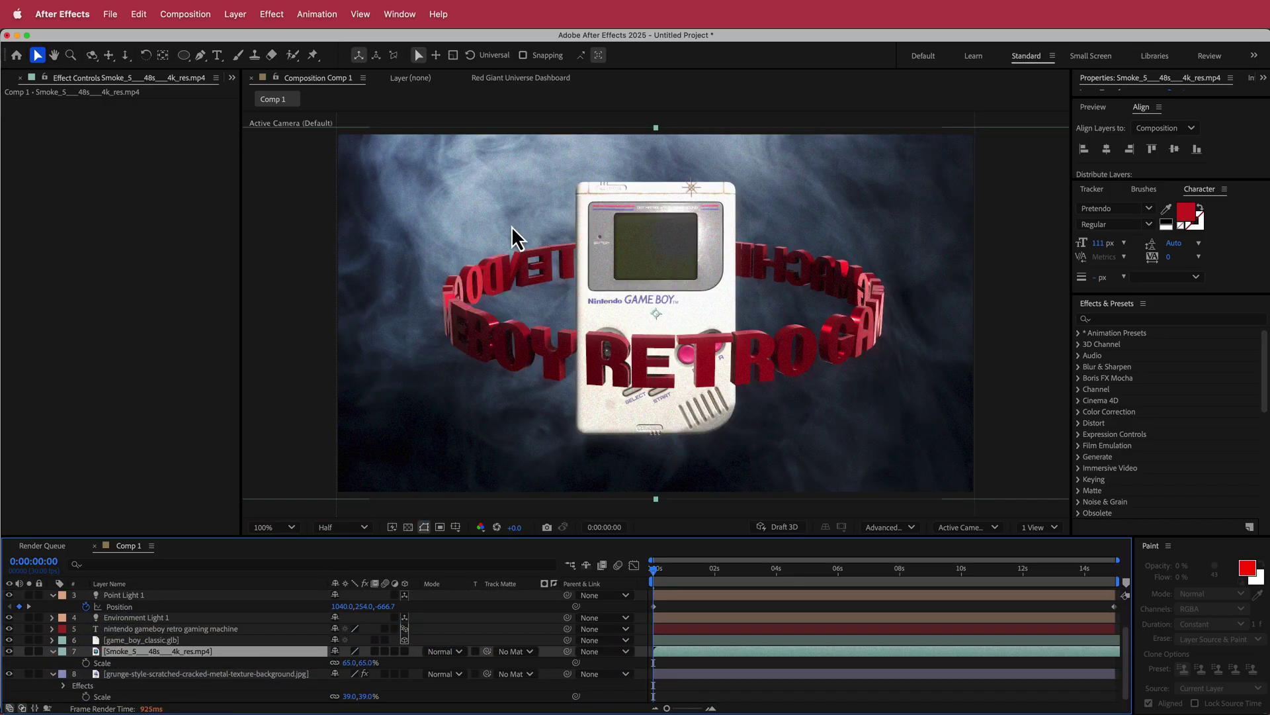
Blend the smoke layer in Screen mode at 14% Opacity and preview the animation from the start.
click(456, 654)
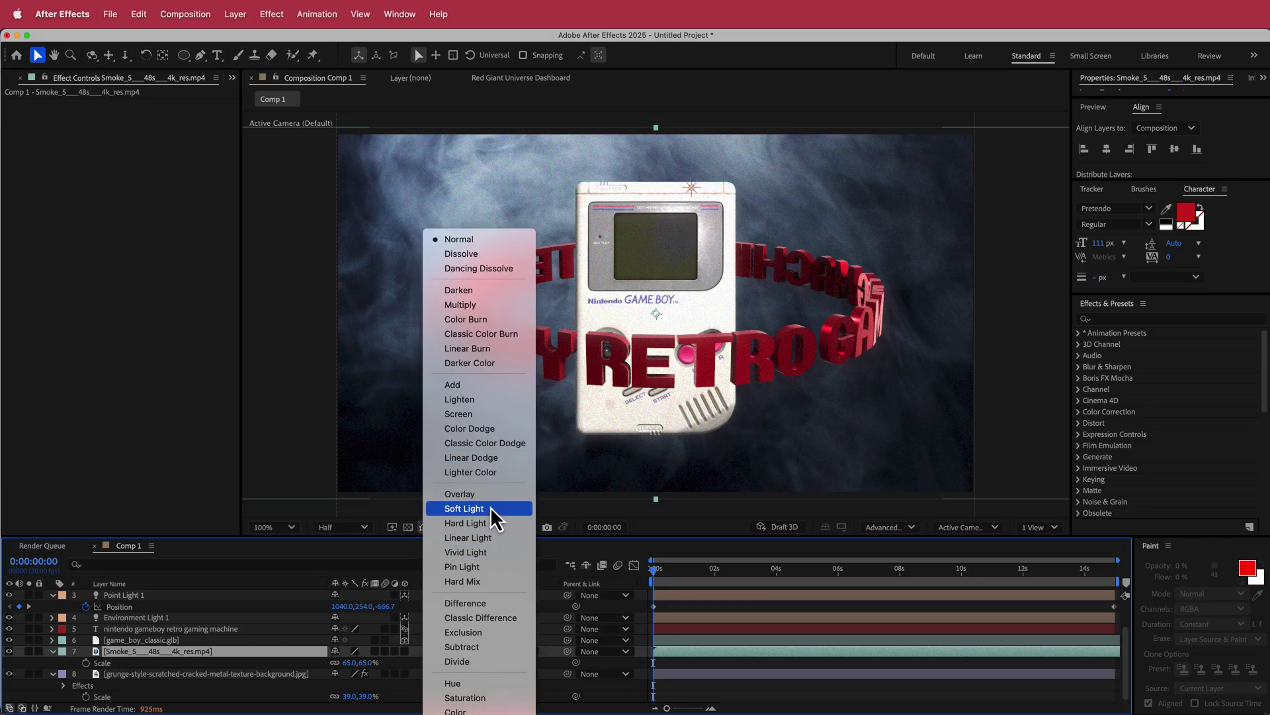
click(491, 417)
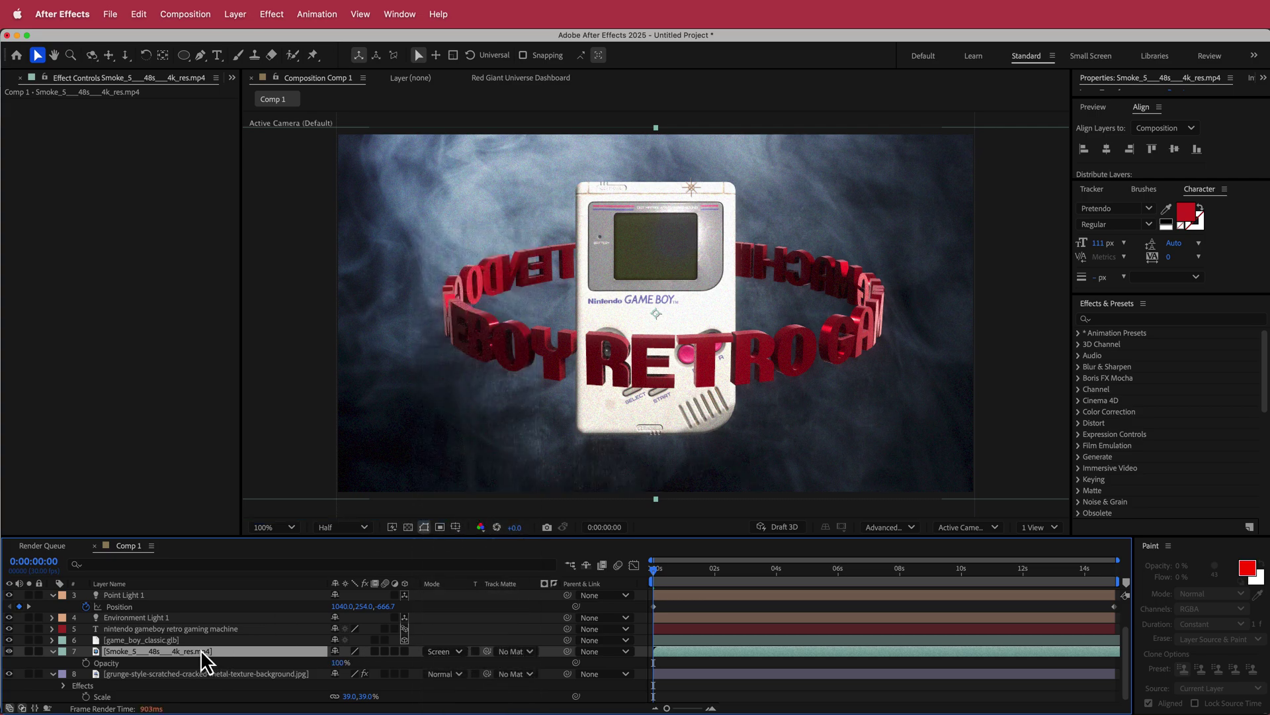
drag(338, 662, 304, 664)
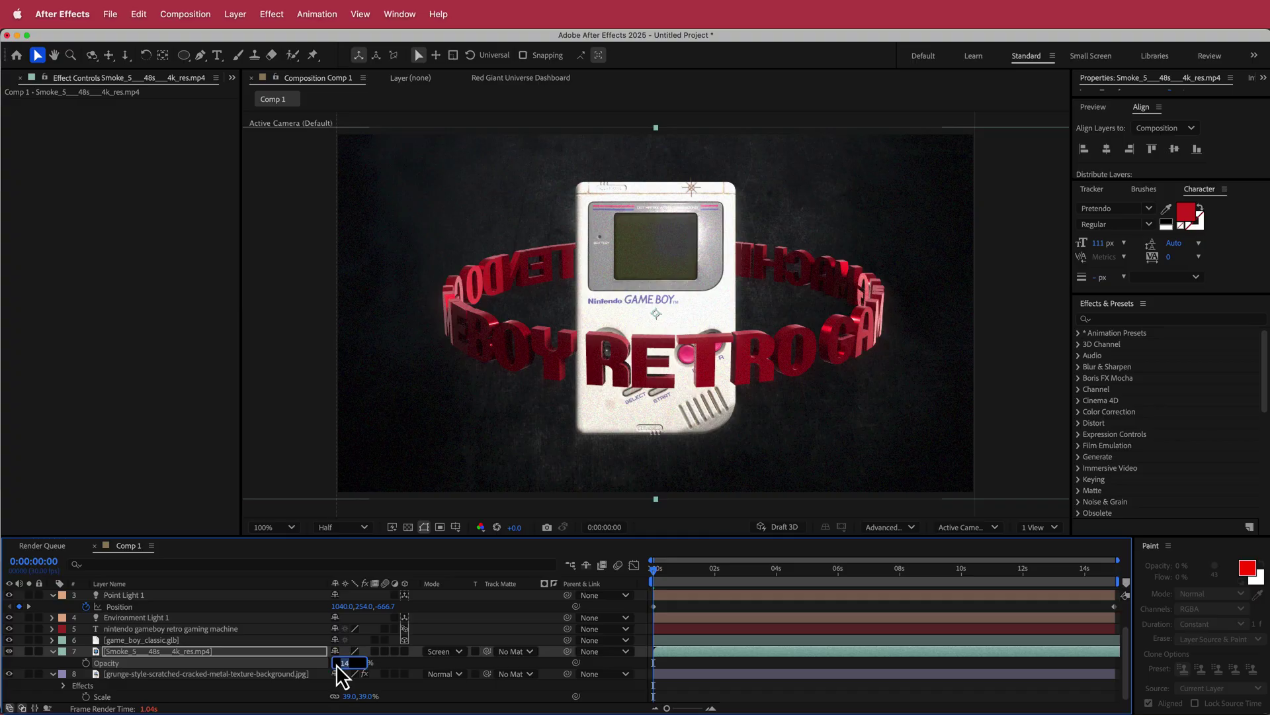
click(364, 662)
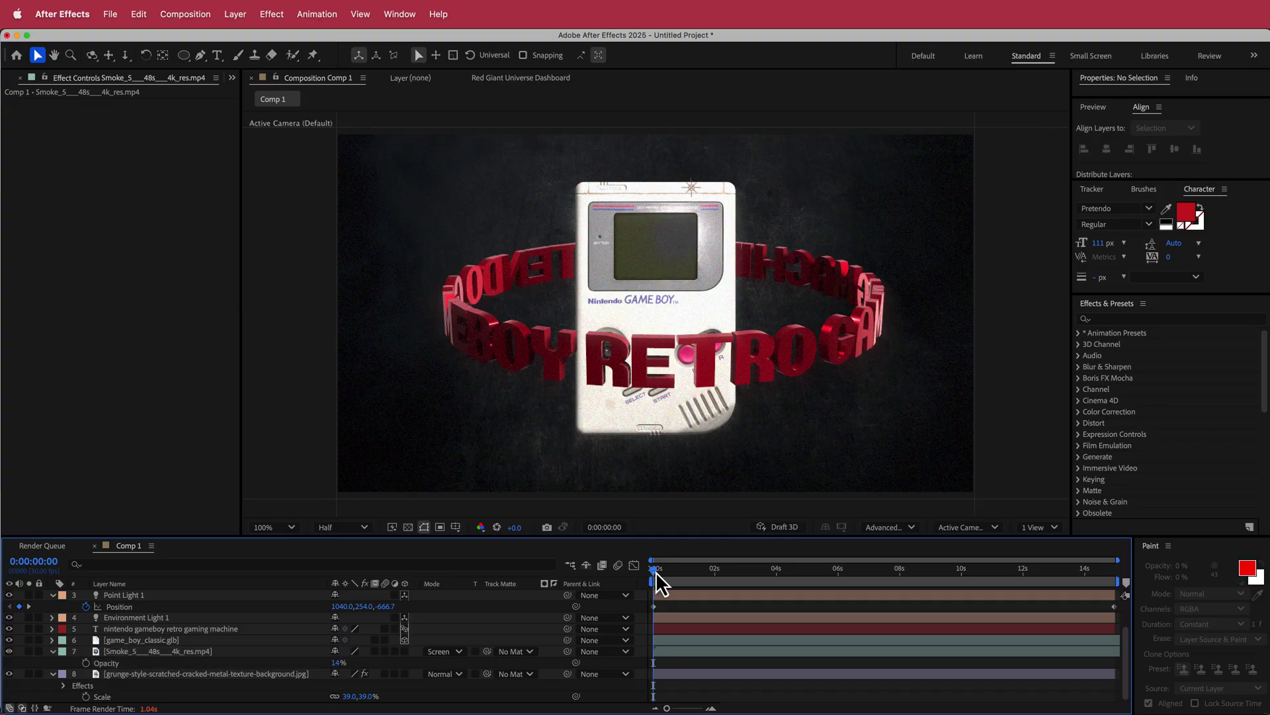
key(space)
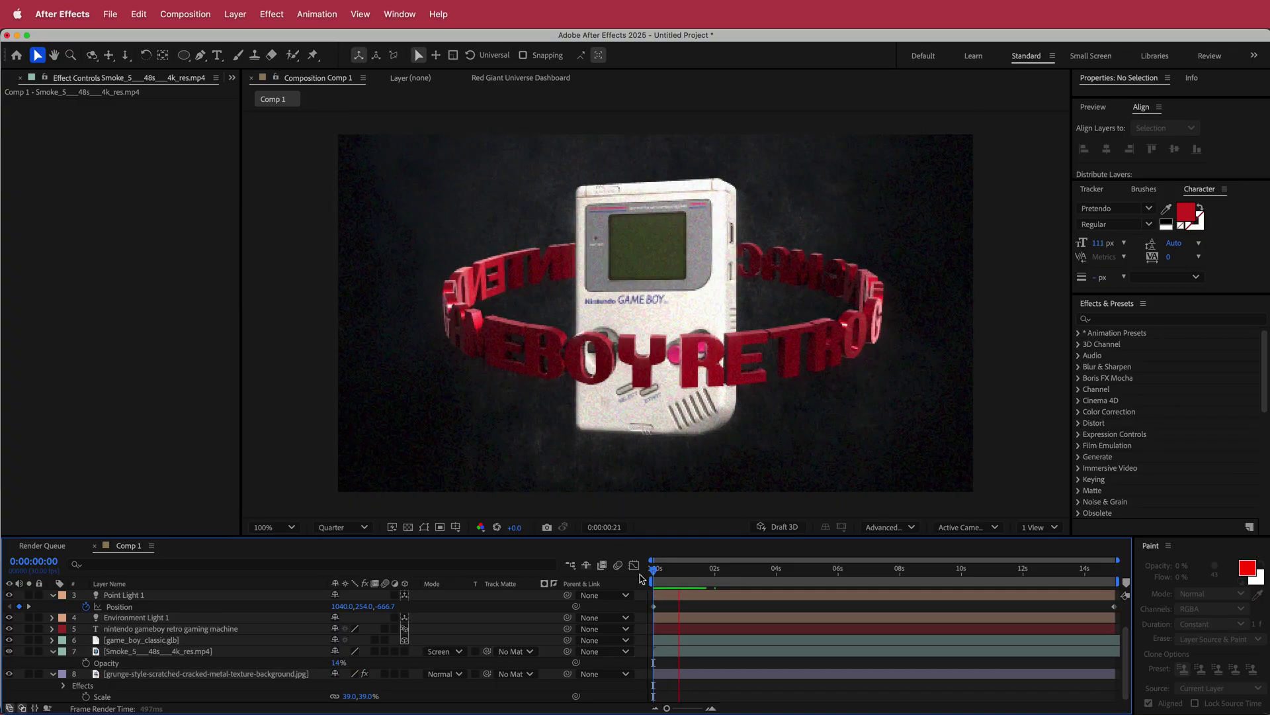